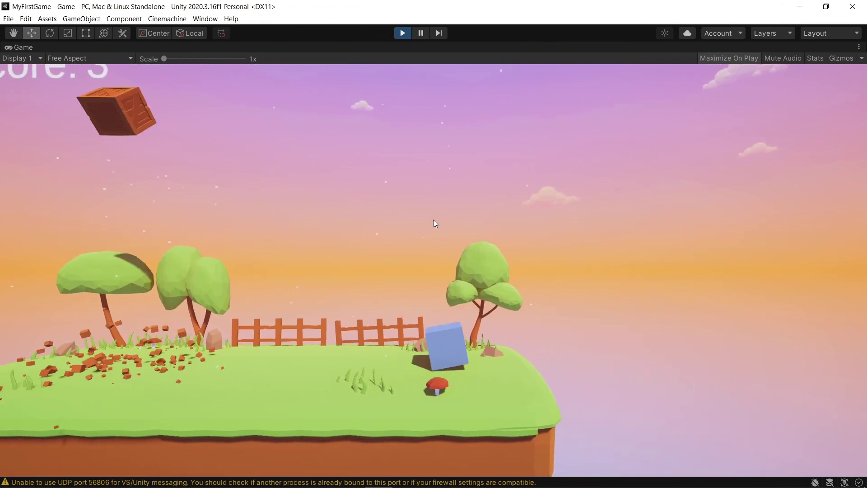
- Add a looping instance of the PlayerDeathEffect prefab to the scene and expand its particle Renderer settings
{"action": "key", "text": "Left"}
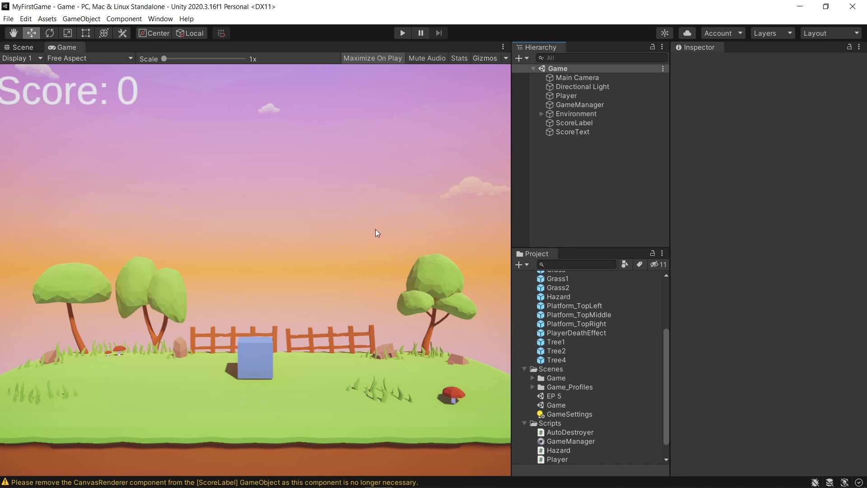
{"action": "left_click", "coordinate": [23, 48]}
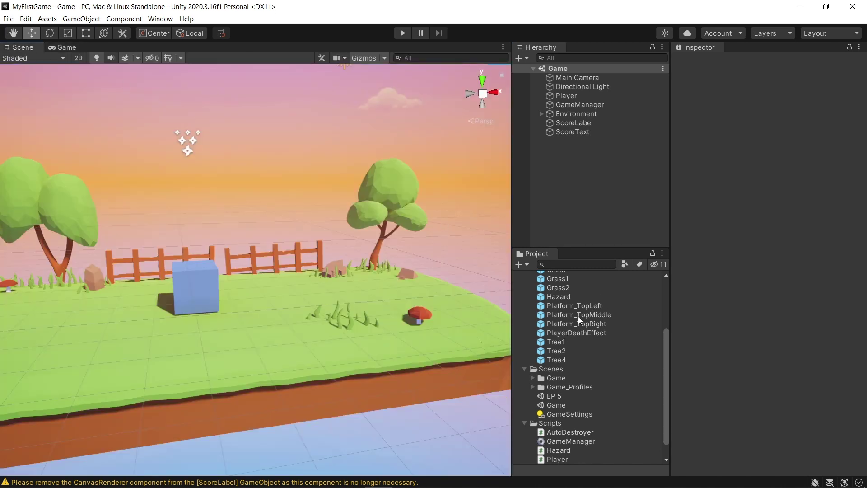
{"action": "left_click_drag", "start_coordinate": [569, 334], "coordinate": [565, 183]}
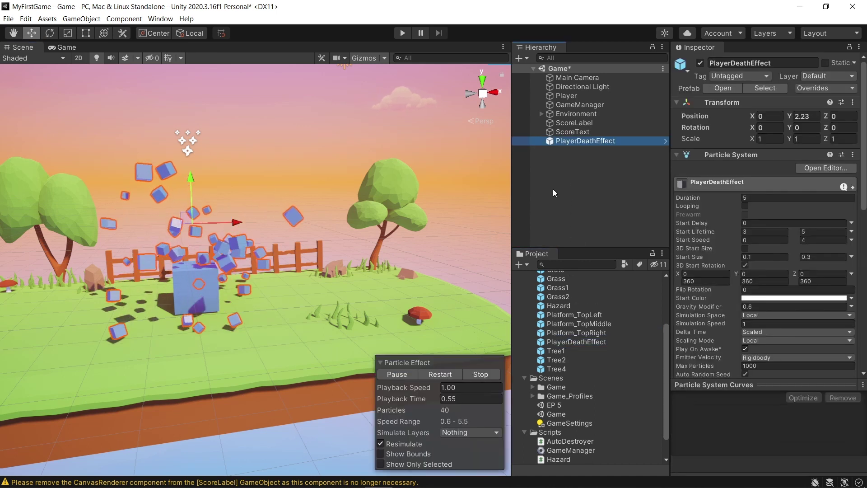
{"action": "right_click_drag", "start_coordinate": [316, 236], "coordinate": [296, 228]}
{"action": "middle_click_drag", "start_coordinate": [339, 251], "coordinate": [325, 227]}
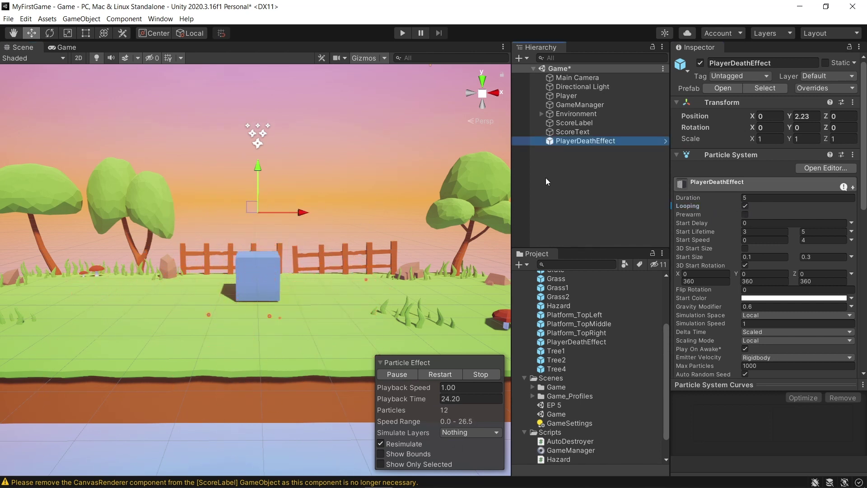
{"action": "left_click_drag", "start_coordinate": [863, 170], "coordinate": [862, 314]}
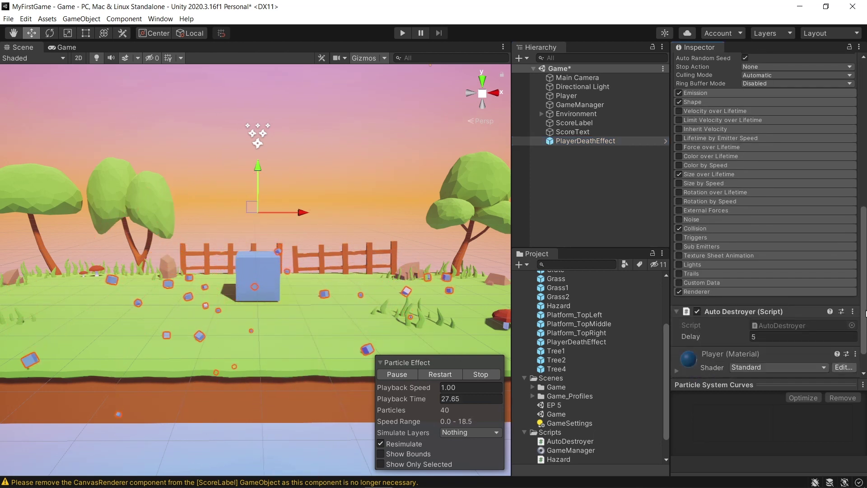
{"action": "left_click", "coordinate": [714, 292]}
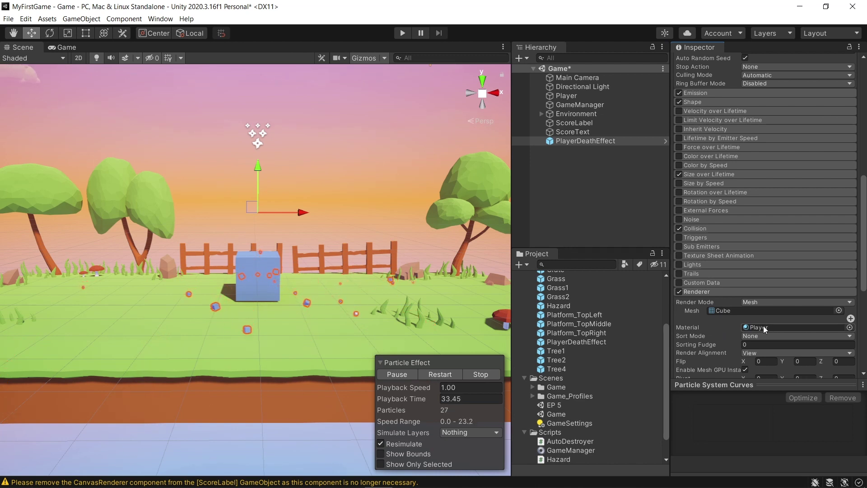
- Place the old Hazard prefab in the scene to check it, and delete both the prefab asset and its instance
{"action": "left_click_drag", "start_coordinate": [666, 359], "coordinate": [666, 326]}
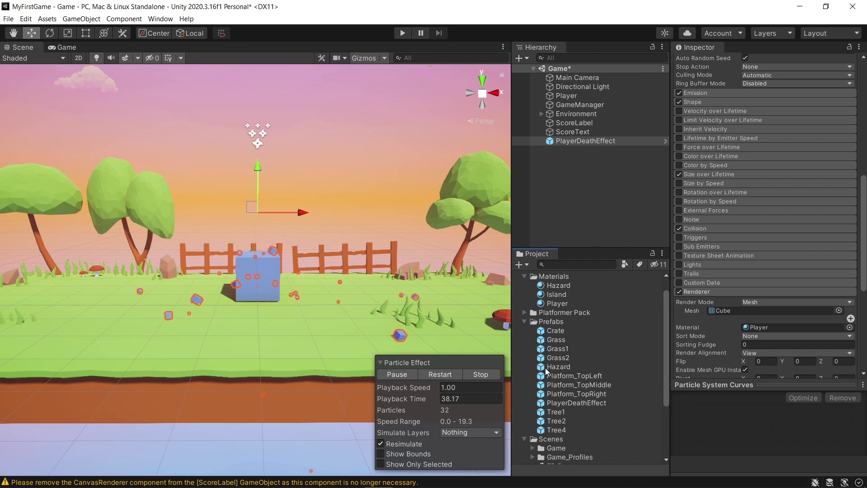
{"action": "left_click_drag", "start_coordinate": [552, 365], "coordinate": [366, 209]}
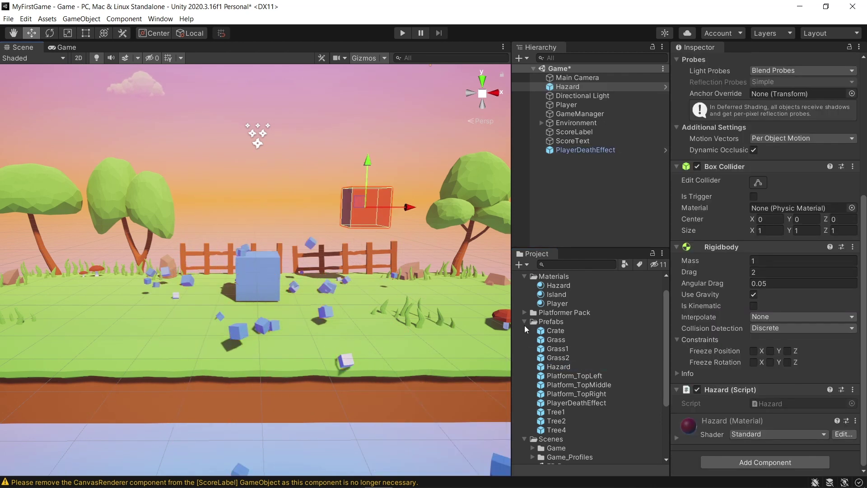
{"action": "left_click", "coordinate": [545, 365]}
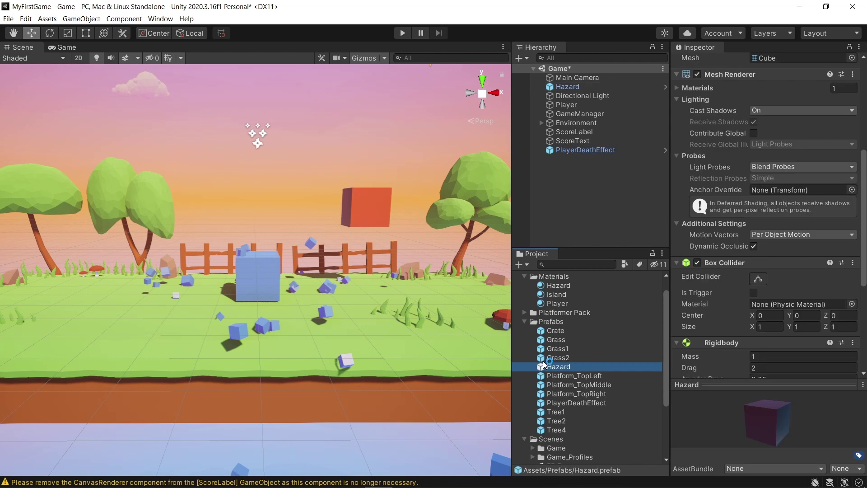
{"action": "key", "text": "Delete"}
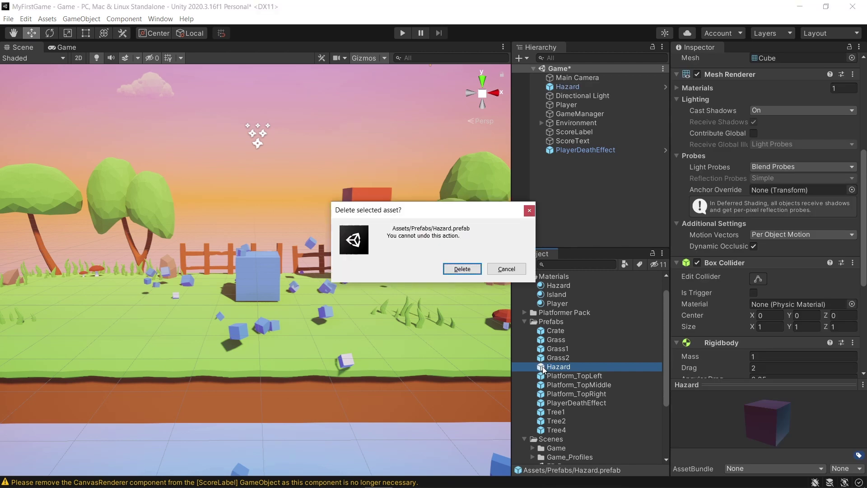
{"action": "left_click", "coordinate": [461, 269]}
{"action": "left_click", "coordinate": [560, 87]}
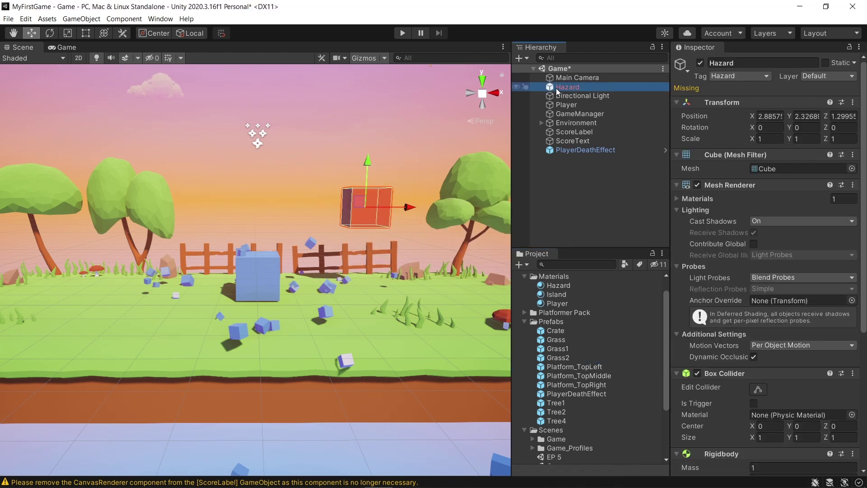
{"action": "key", "text": "Delete"}
- Locate the source model of the Crate prefab's mesh and compare its Brown and DarkBrown materials
{"action": "left_click", "coordinate": [543, 332]}
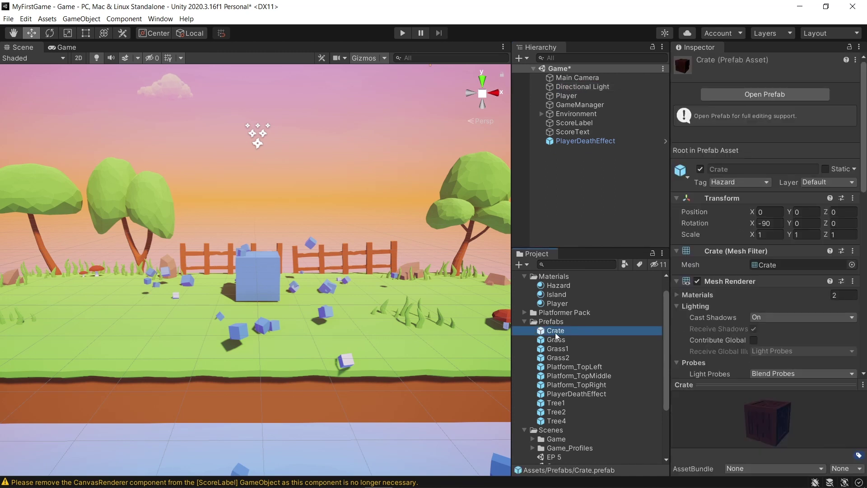
{"action": "left_click", "coordinate": [768, 266]}
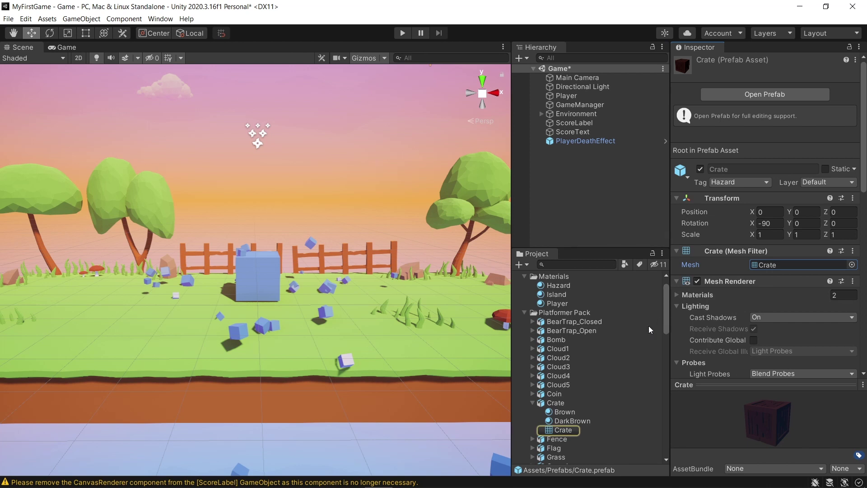
{"action": "left_click", "coordinate": [547, 412]}
{"action": "left_click", "coordinate": [552, 402]}
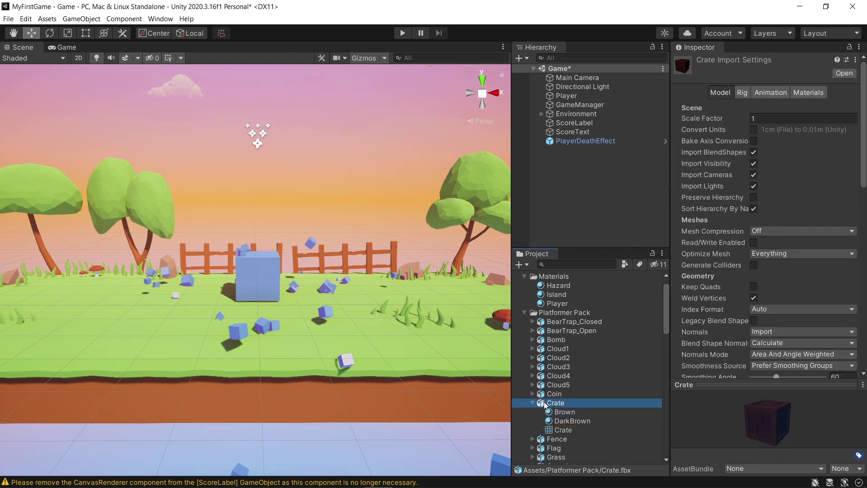
{"action": "left_click", "coordinate": [564, 413]}
{"action": "left_click", "coordinate": [564, 421]}
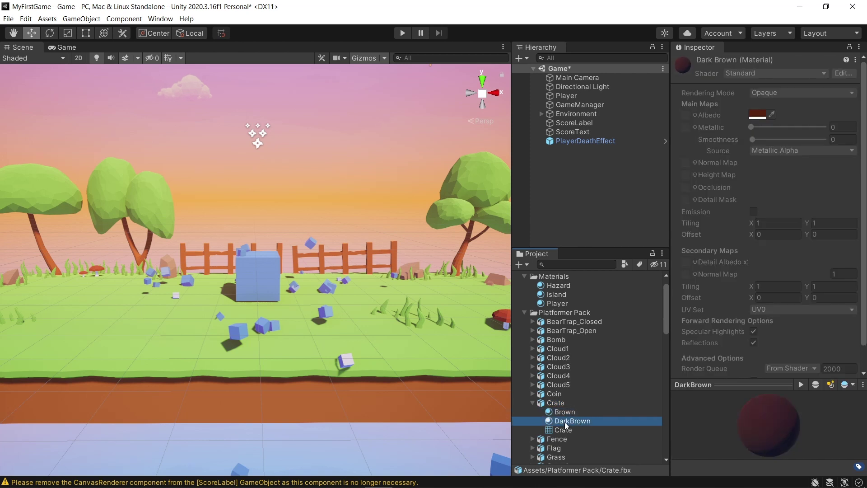
{"action": "left_click", "coordinate": [562, 413]}
{"action": "left_click", "coordinate": [563, 422]}
{"action": "left_click", "coordinate": [562, 414]}
{"action": "left_click", "coordinate": [563, 423]}
{"action": "left_click", "coordinate": [564, 413]}
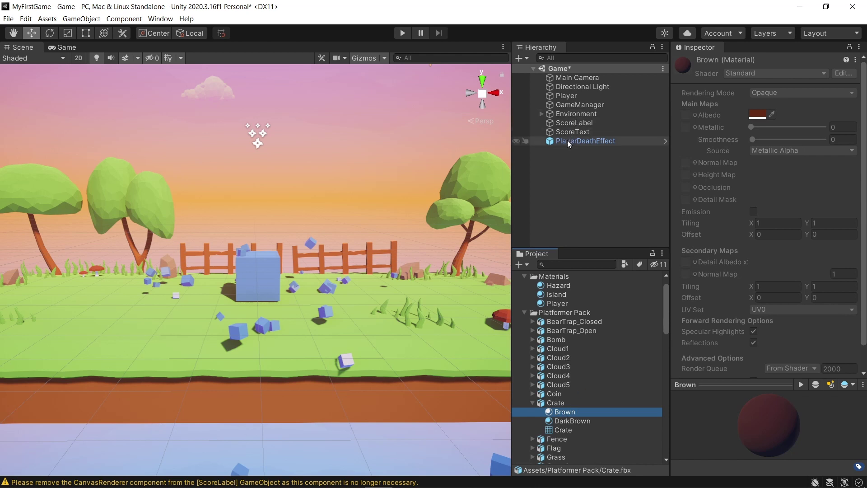
- Rename the PlayerDeathEffect instance as CrateBreakingEffect and assign the crate's Brown material to its particle renderer
{"action": "left_click", "coordinate": [584, 141]}
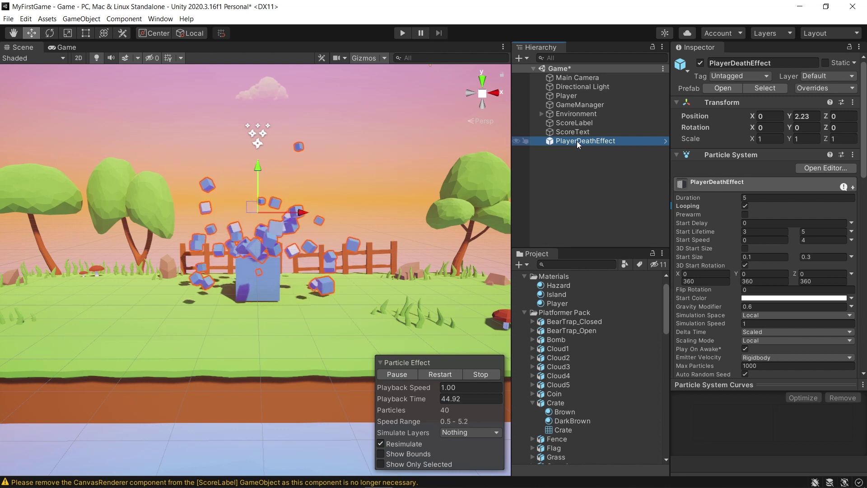
{"action": "left_click", "coordinate": [594, 142]}
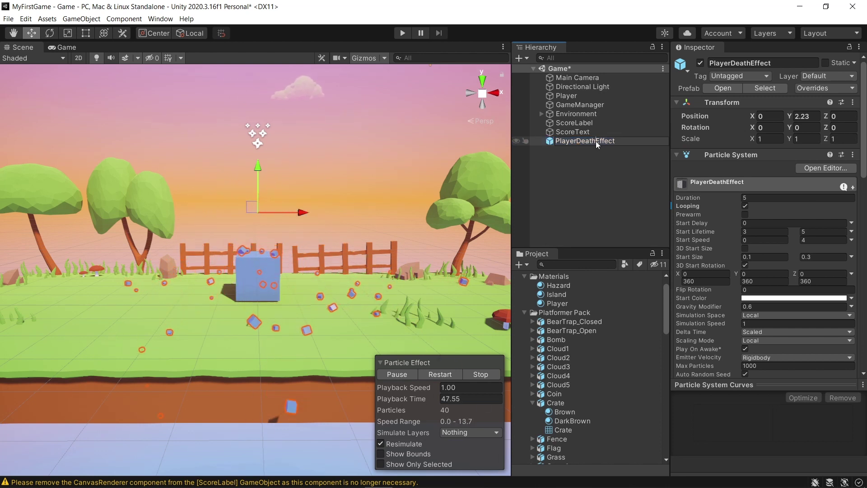
{"action": "left_click_drag", "start_coordinate": [596, 142], "coordinate": [544, 143]}
{"action": "type", "text": "CrateBreaking"}
{"action": "key", "text": "Return"}
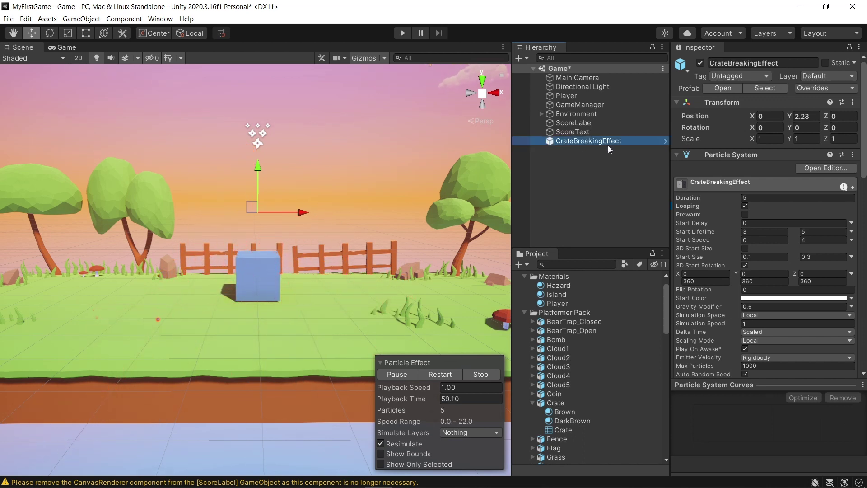
{"action": "scroll", "coordinate": [768, 271], "scroll_direction": "down", "scroll_amount": 10}
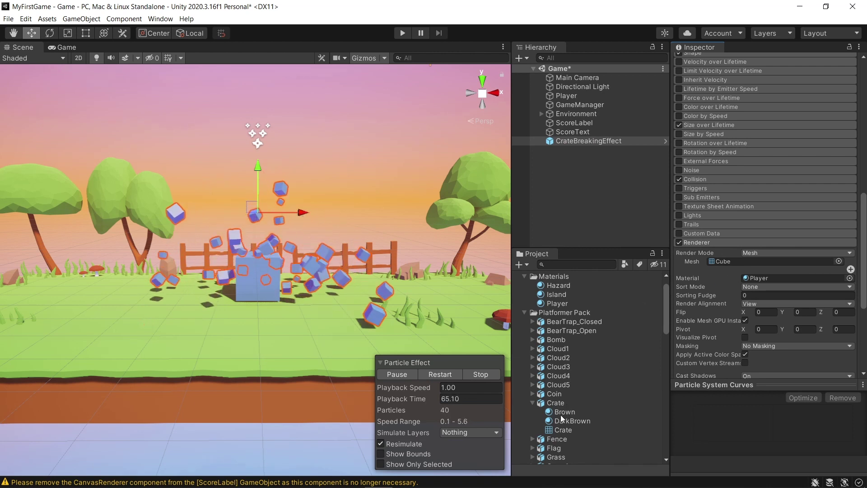
{"action": "left_click_drag", "start_coordinate": [745, 295], "coordinate": [759, 279]}
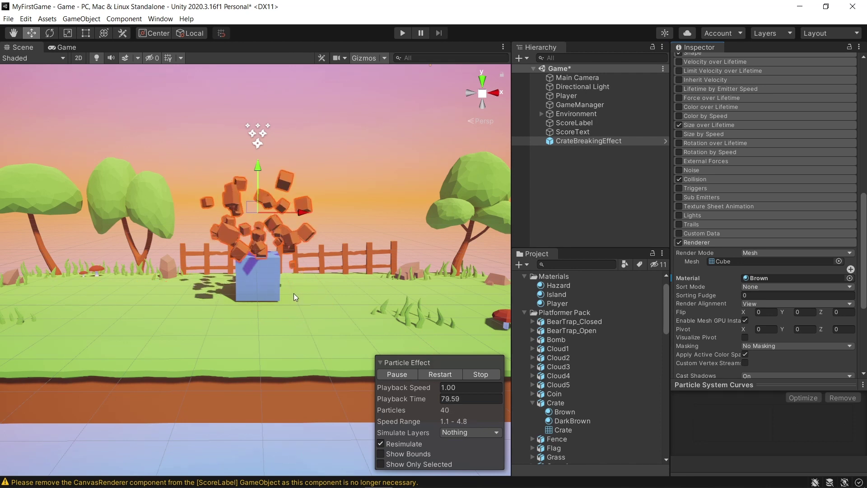
- Set the crate effect's maximum start lifetime to 4, maximum start speed to 3 and maximum start size to 0.25
{"action": "left_click_drag", "start_coordinate": [866, 276], "coordinate": [864, 163]}
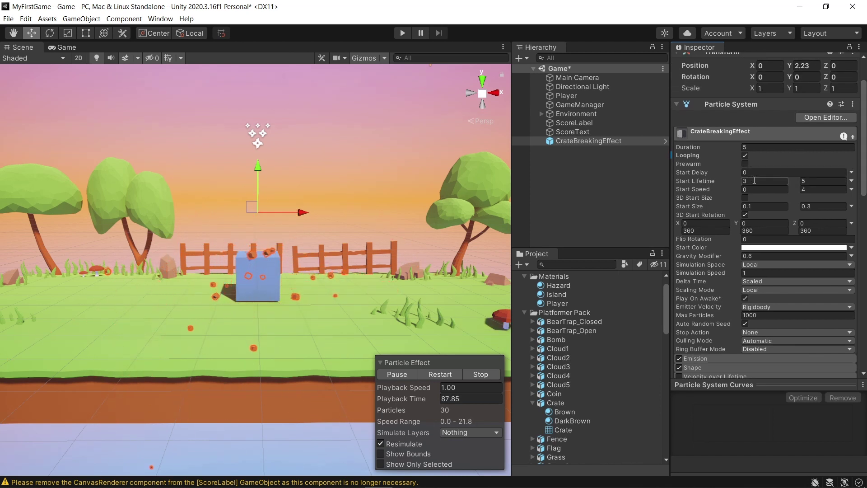
{"action": "left_click", "coordinate": [811, 181]}
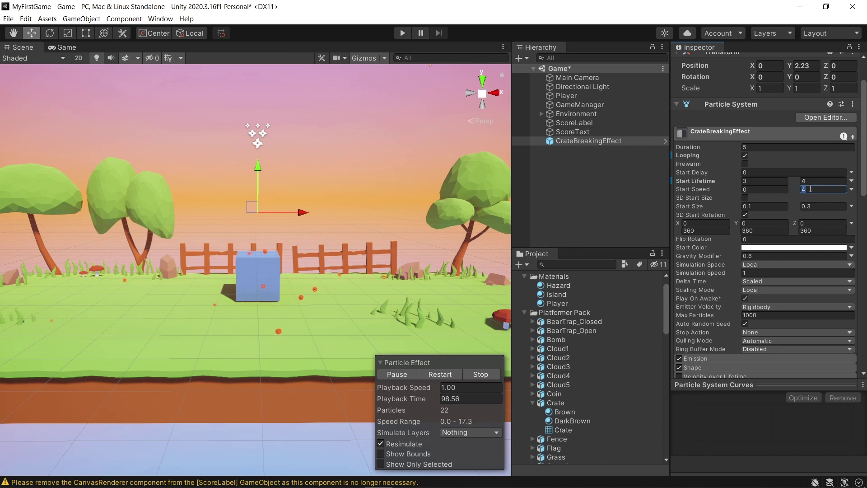
{"action": "type", "text": "3"}
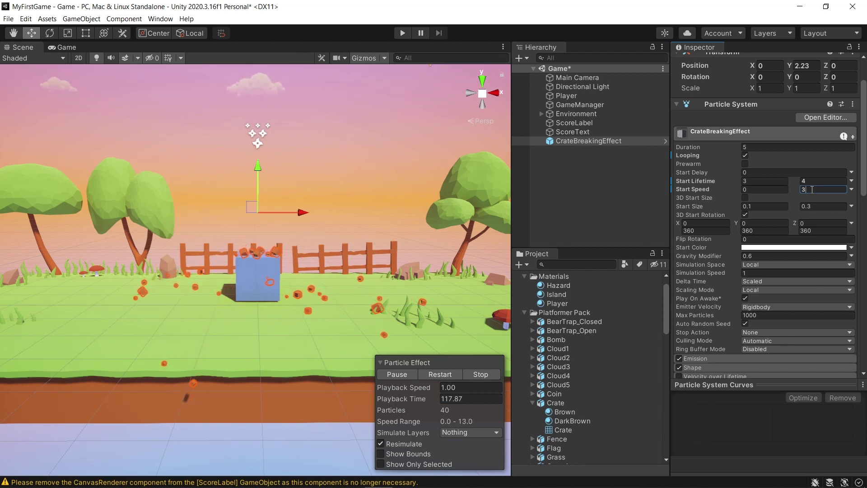
{"action": "double_click", "coordinate": [817, 206]}
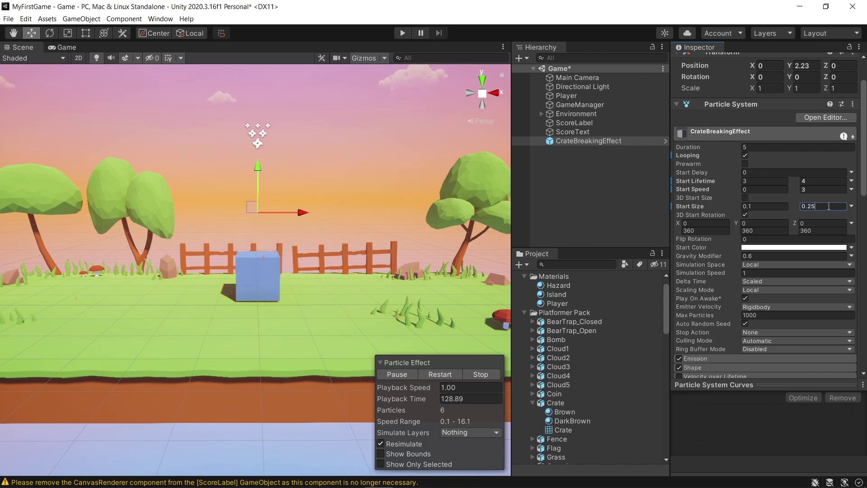
{"action": "type", "text": "5"}
- Set the crate effect's Auto Destroyer delay to 4 and check it against the maximum start lifetime
{"action": "left_click_drag", "start_coordinate": [863, 179], "coordinate": [862, 330]}
{"action": "left_click", "coordinate": [758, 306]}
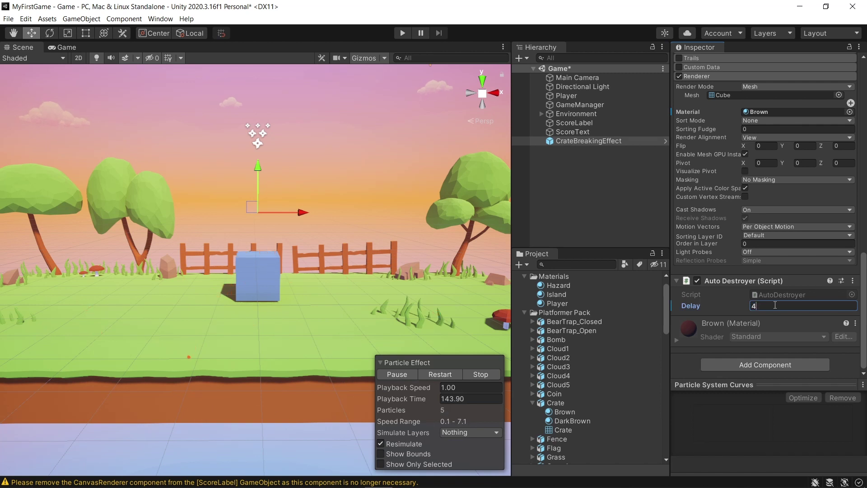
{"action": "type", "text": "4"}
{"action": "scroll", "coordinate": [775, 306], "scroll_direction": "up", "scroll_amount": 10}
{"action": "left_click", "coordinate": [814, 177]}
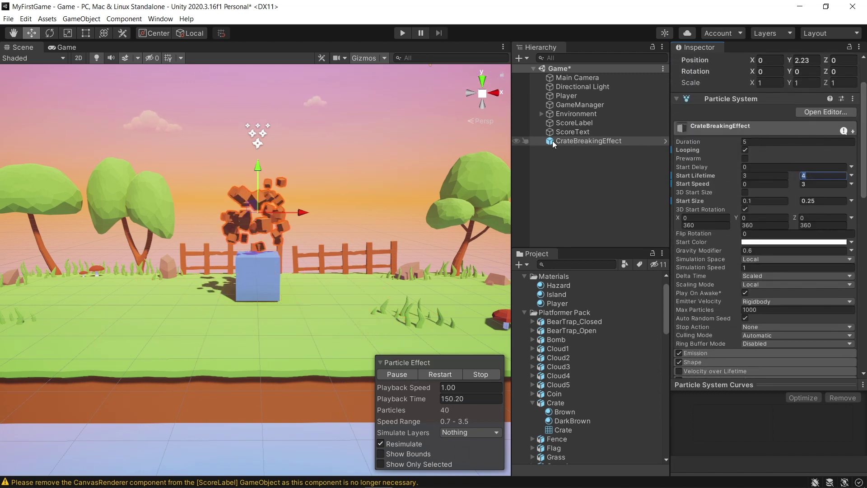
- Save CrateBreakingEffect into the Prefabs folder as a new original prefab
{"action": "left_click_drag", "start_coordinate": [550, 144], "coordinate": [573, 187]}
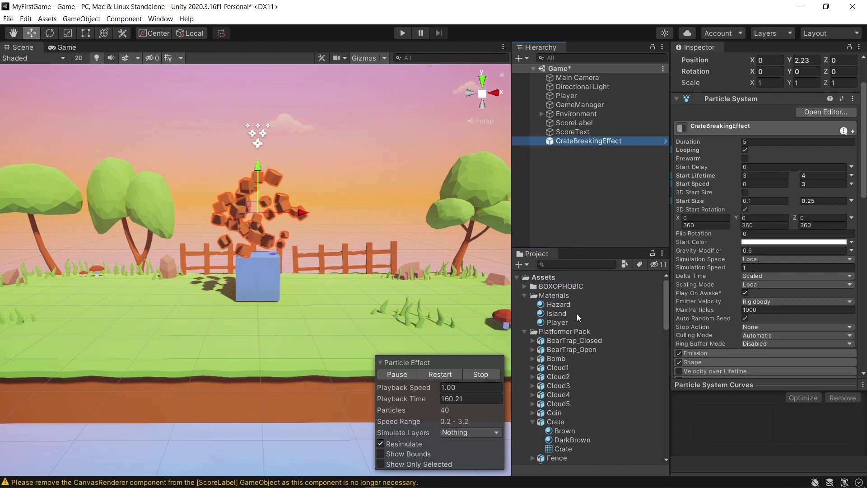
{"action": "left_click", "coordinate": [524, 332]}
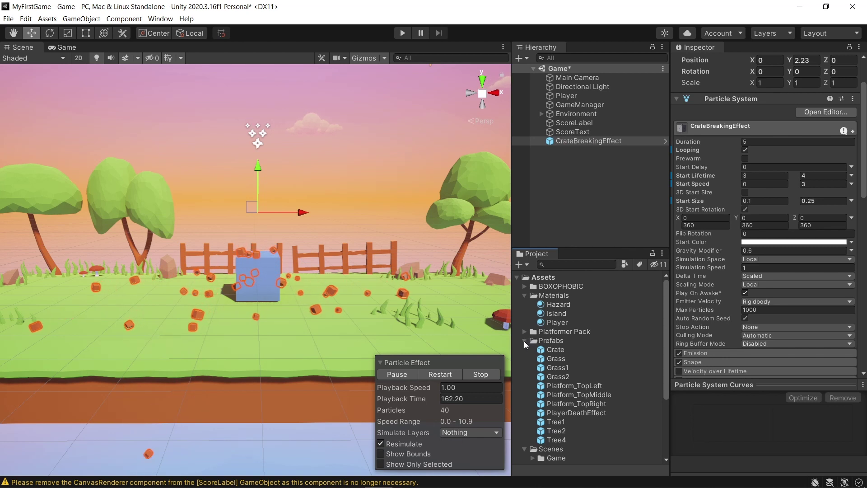
{"action": "left_click", "coordinate": [525, 341]}
{"action": "left_click", "coordinate": [565, 143]}
{"action": "left_click_drag", "start_coordinate": [563, 251], "coordinate": [546, 340]}
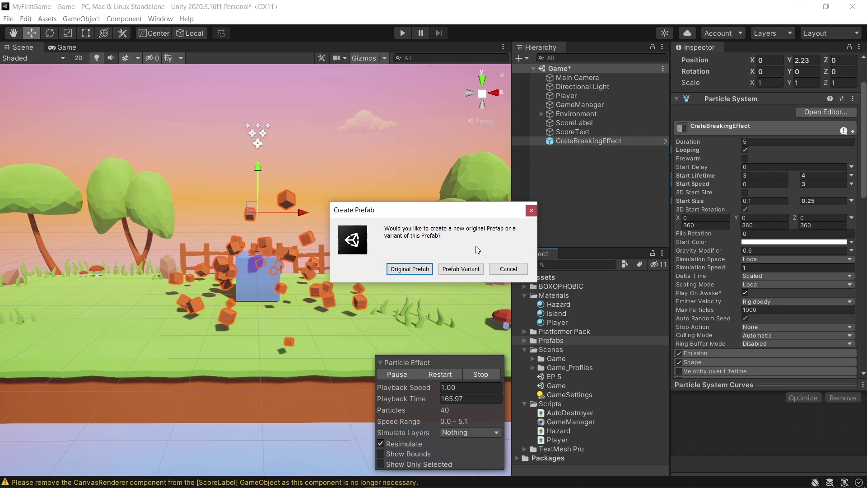
{"action": "left_click", "coordinate": [408, 270]}
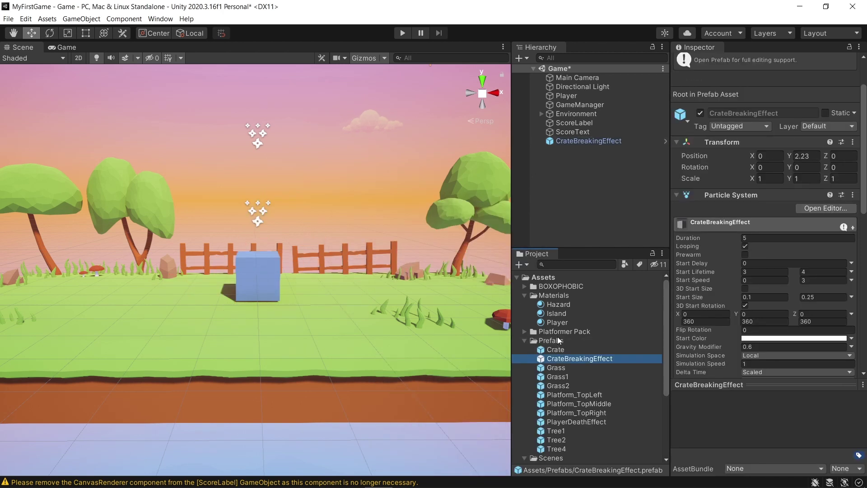
- Compare the PlayerDeathEffect and CrateBreakingEffect prefabs, and delete the CrateBreakingEffect instance from the scene
{"action": "left_click", "coordinate": [569, 423]}
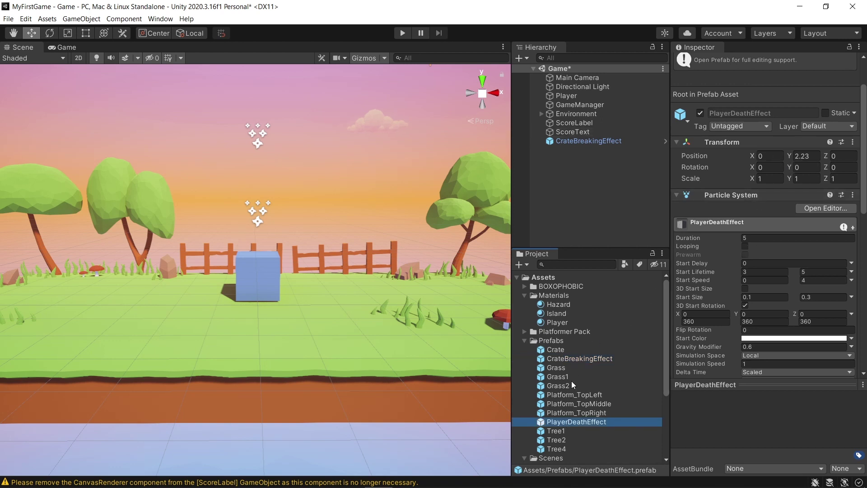
{"action": "left_click", "coordinate": [597, 363]}
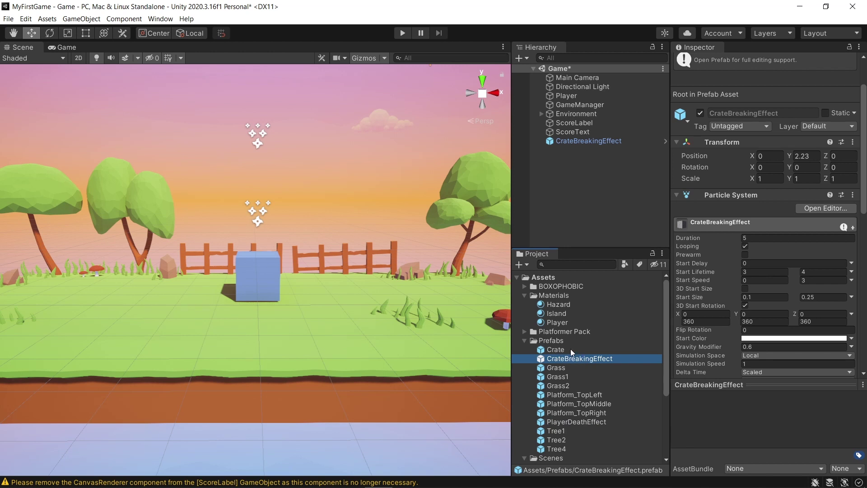
{"action": "left_click_drag", "start_coordinate": [559, 147], "coordinate": [558, 146]}
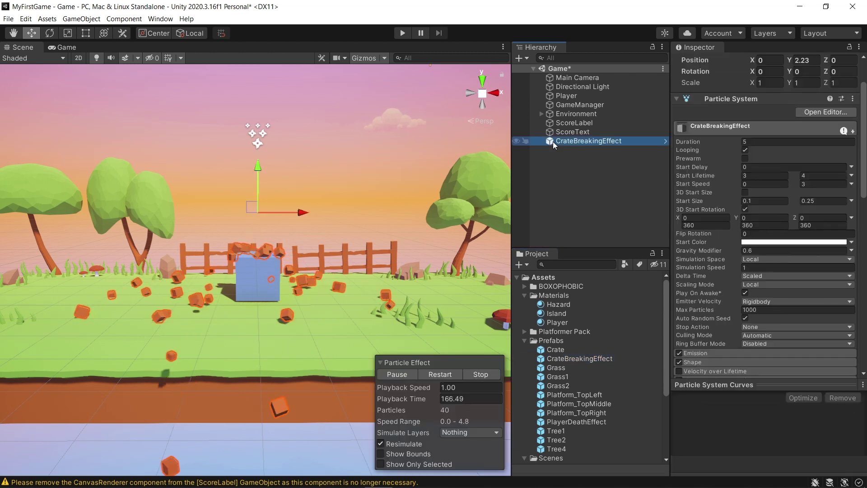
{"action": "key", "text": "Delete"}
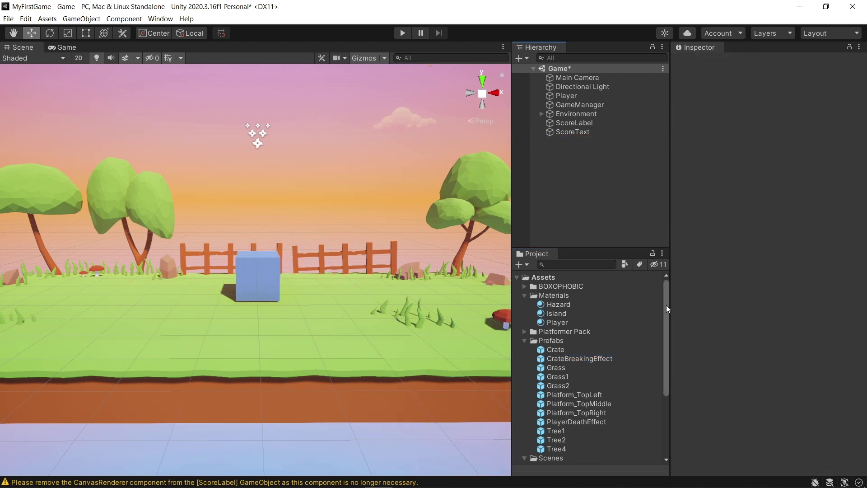
- Open the Hazard script from the Scripts folder in Visual Studio
{"action": "left_click_drag", "start_coordinate": [667, 309], "coordinate": [659, 375]}
{"action": "left_click", "coordinate": [556, 433]}
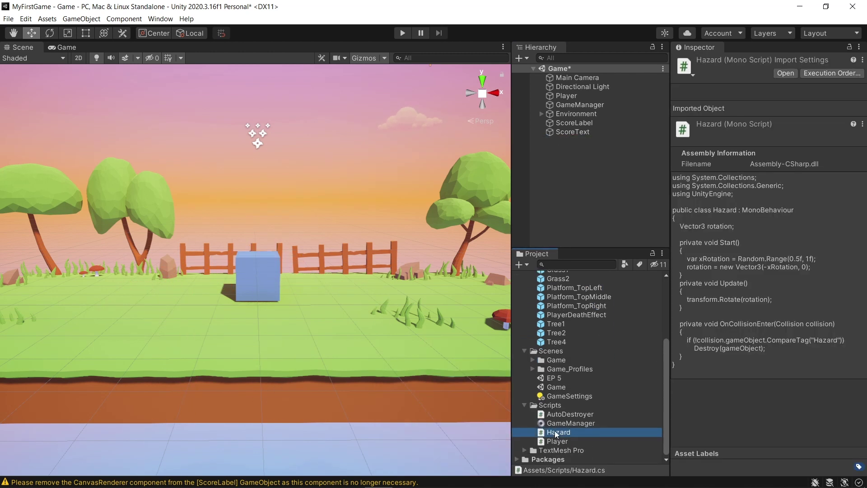
{"action": "double_click", "coordinate": [555, 432]}
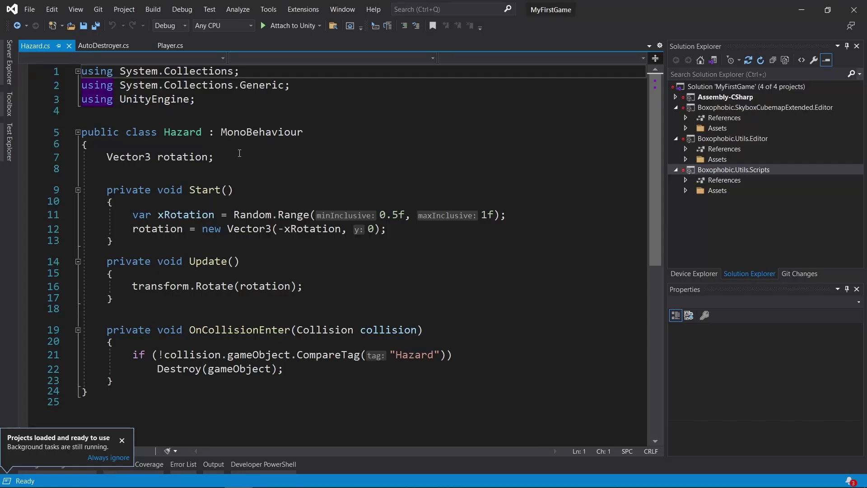
- Declare the field public ParticleSystem breakingEffect; below the rotation field in the Hazard class and save the script
{"action": "left_click", "coordinate": [240, 154]}
{"action": "key", "text": "Return"}
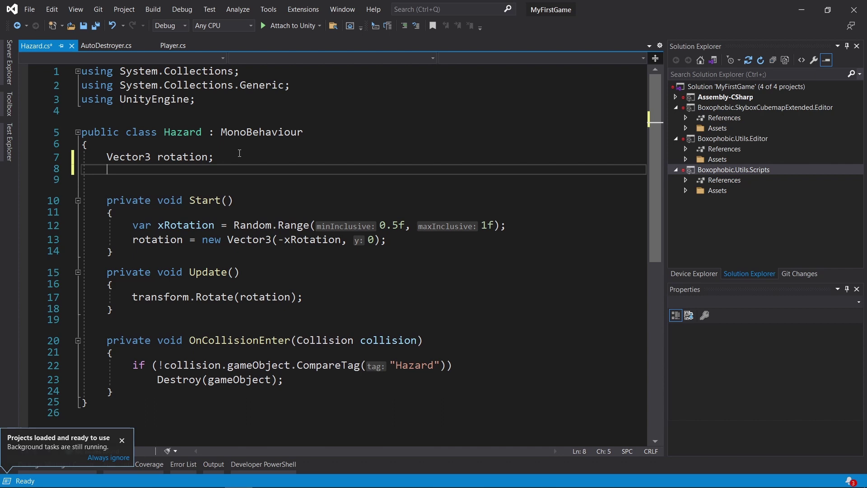
{"action": "key", "text": "Return"}
{"action": "type", "text": "public par"}
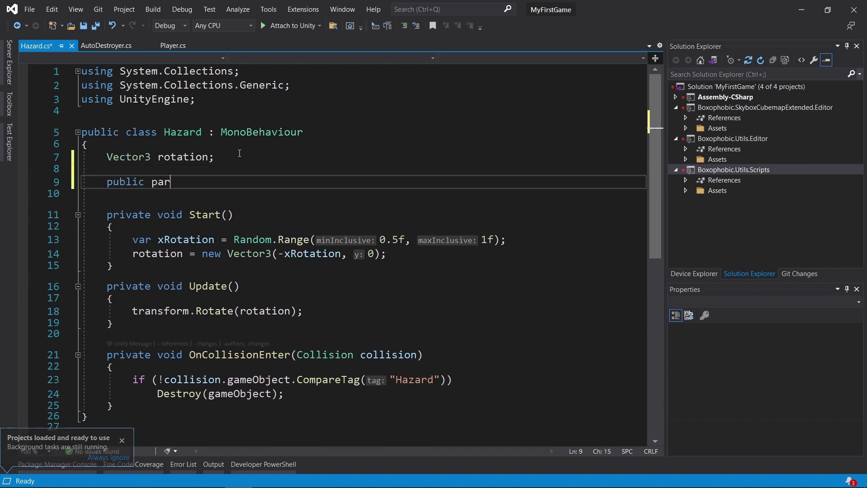
{"action": "type", "text": "ticlesys"}
{"action": "key", "text": "Tab"}
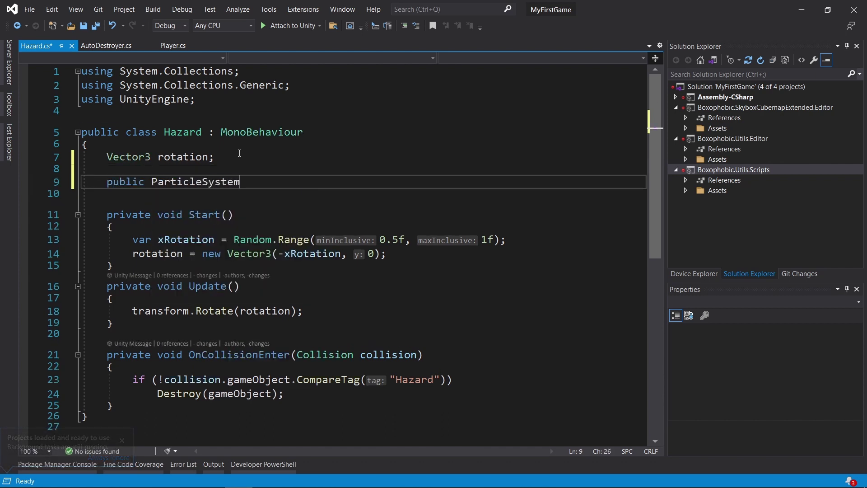
{"action": "type", "text": "brea"}
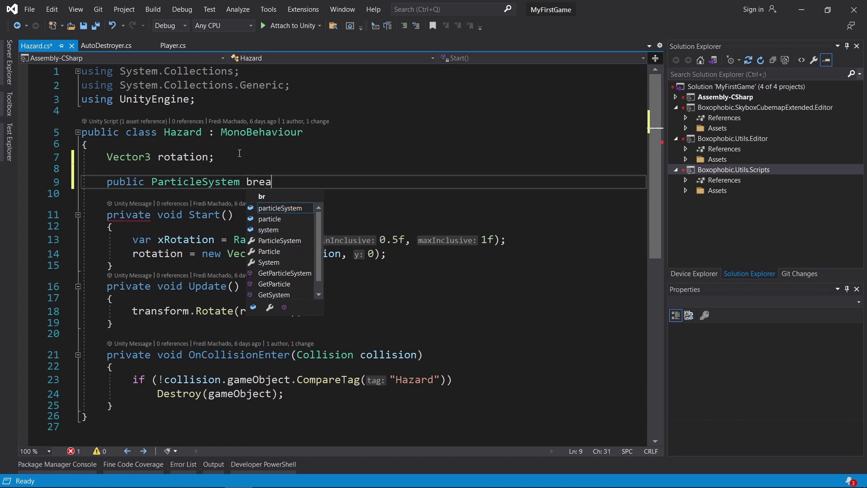
{"action": "type", "text": "kingEffec"}
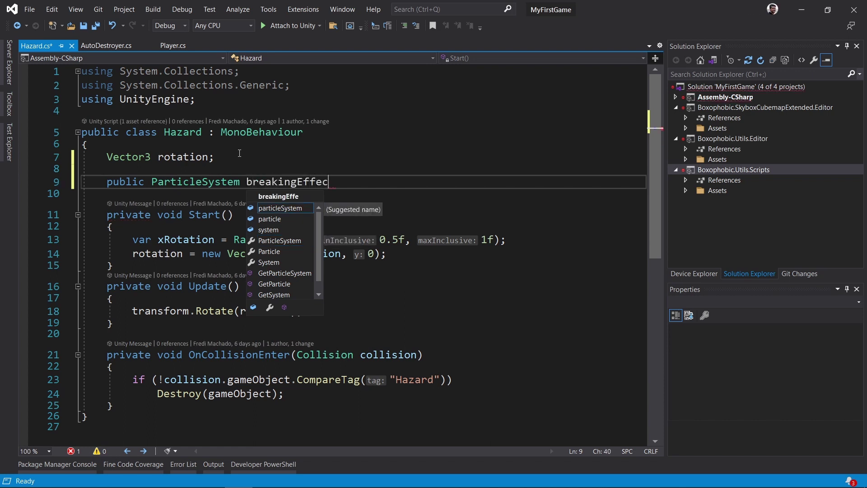
{"action": "type", "text": "t;"}
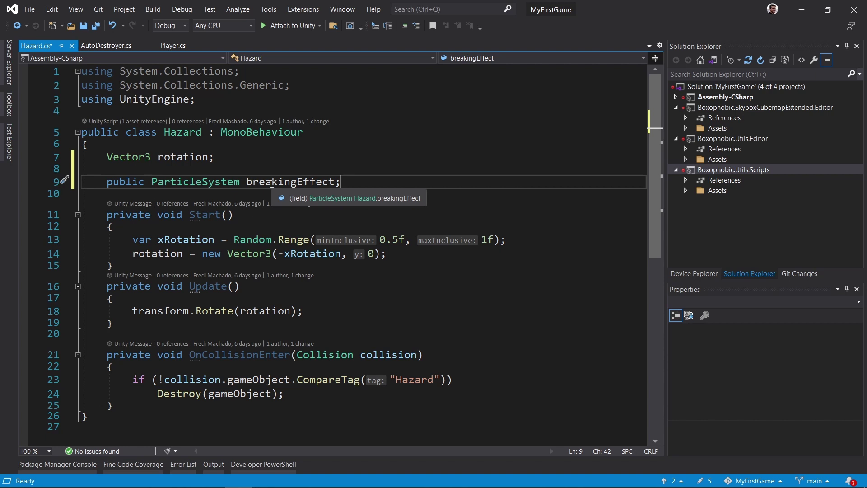
{"action": "key", "text": "ctrl+s"}
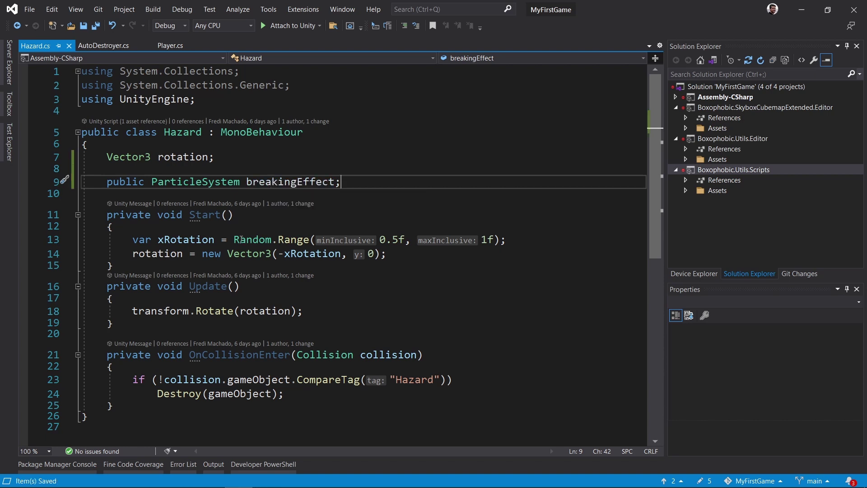
- Add braces to the if statement that checks the "Hazard" tag in OnCollisionEnter
{"action": "scroll", "coordinate": [196, 333], "scroll_direction": "down", "scroll_amount": 2}
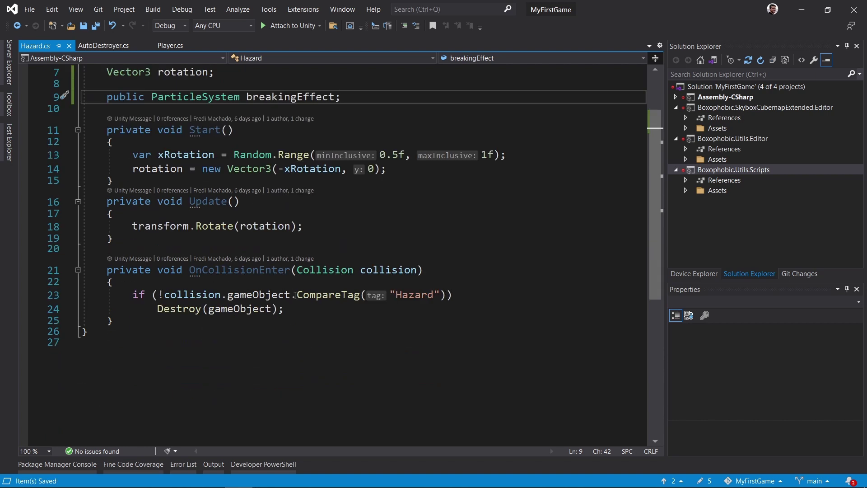
{"action": "left_click", "coordinate": [479, 294]}
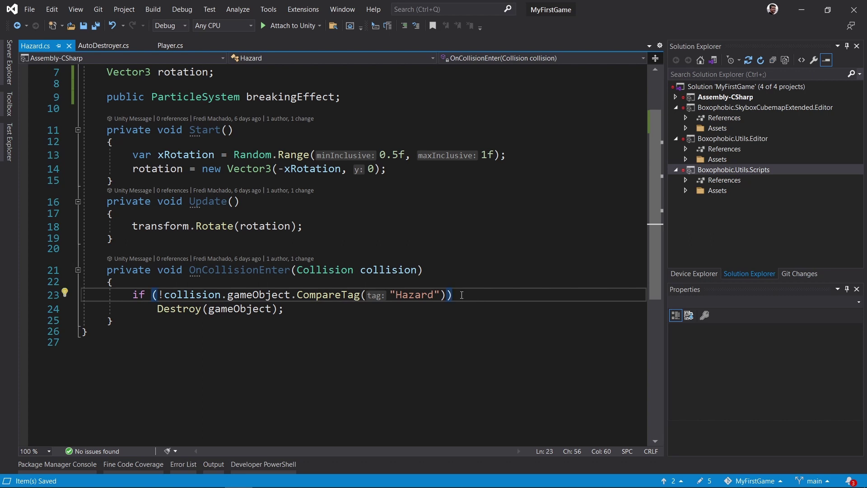
{"action": "key", "text": "ctrl+period"}
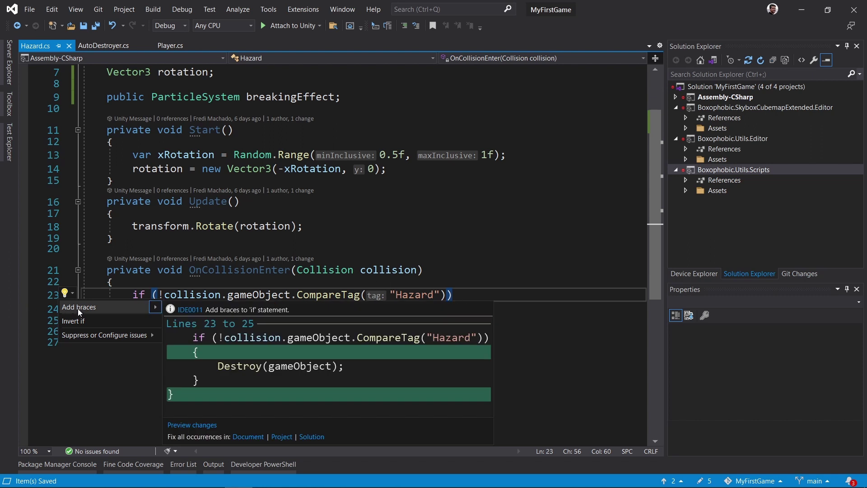
{"action": "left_click", "coordinate": [107, 306]}
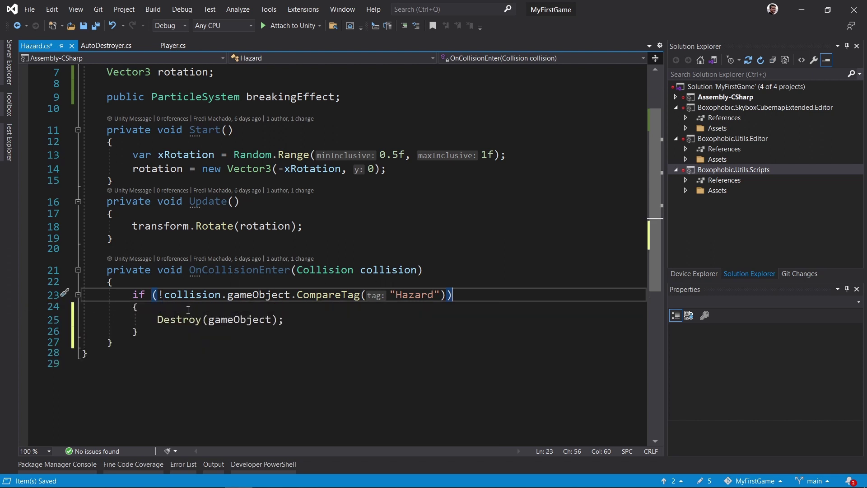
- Add Instantiate(breakingEffect, transform.position, Quaternion.identity); after the Destroy call in the if block and save the script
{"action": "left_click", "coordinate": [295, 318]}
{"action": "key", "text": "Return"}
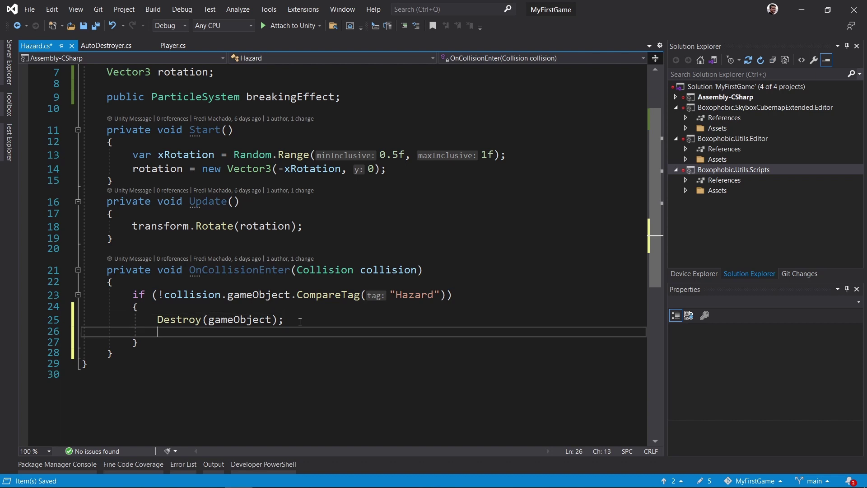
{"action": "type", "text": "Instantiate"}
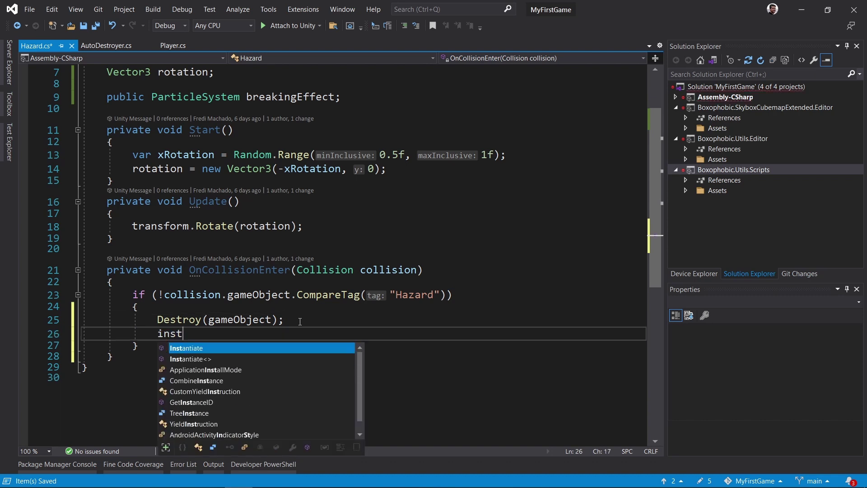
{"action": "type", "text": "("}
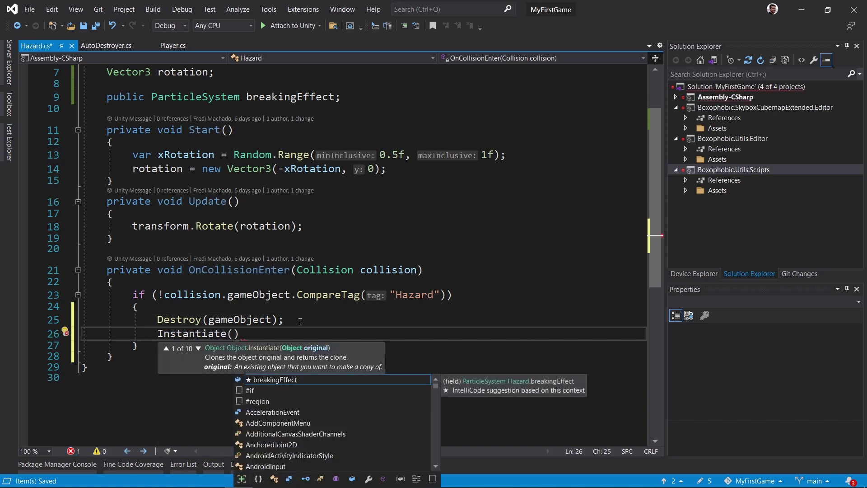
{"action": "type", "text": "breakingEffect"}
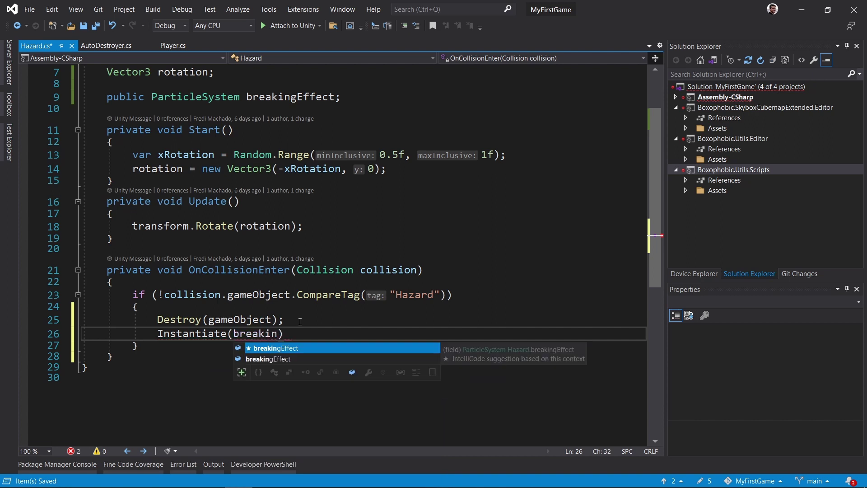
{"action": "type", "text": ", "}
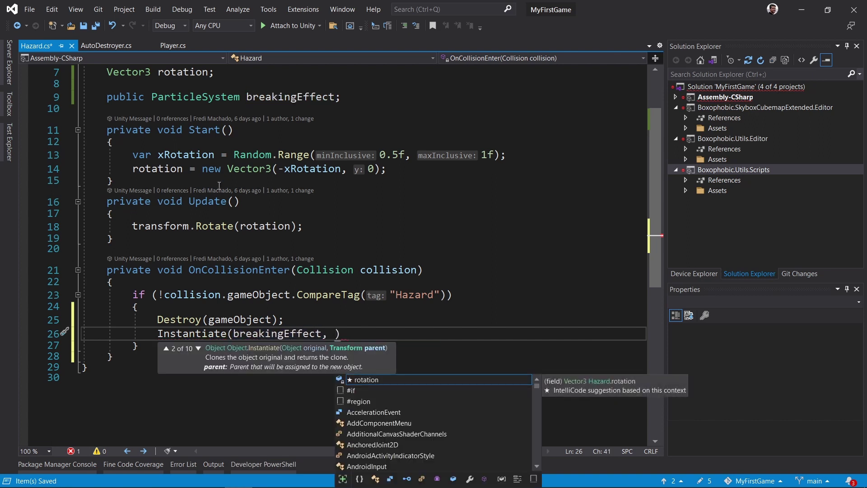
{"action": "type", "text": "transform"}
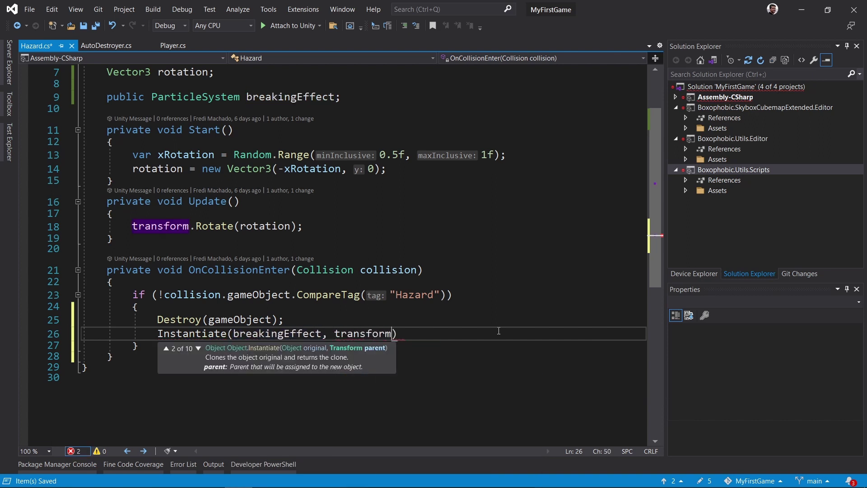
{"action": "type", "text": ".position"}
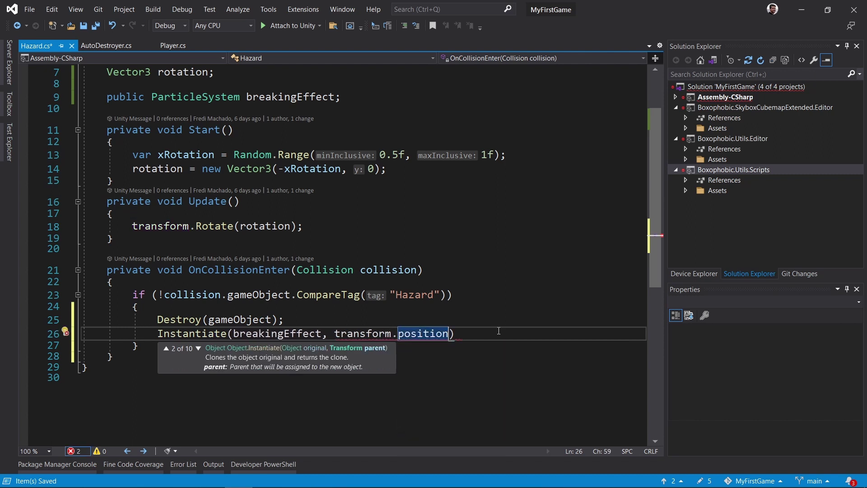
{"action": "type", "text": ", quater"}
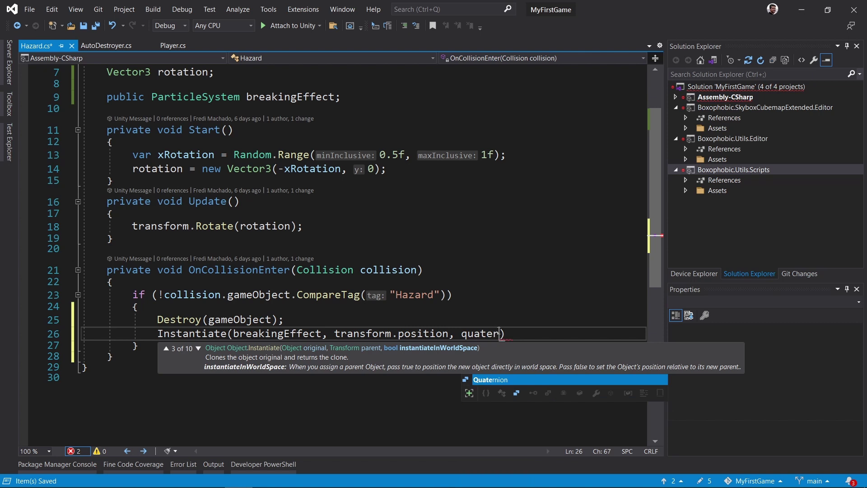
{"action": "type", "text": "nion.id"}
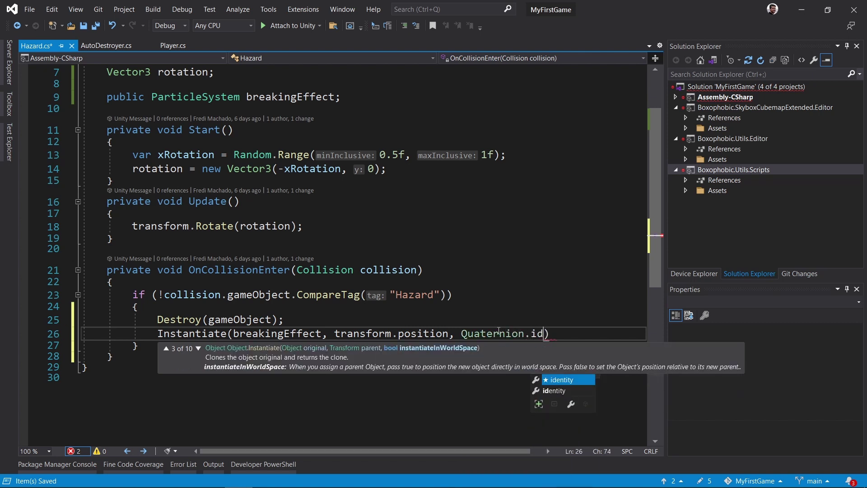
{"action": "key", "text": "Tab"}
{"action": "type", "text": ");"}
{"action": "key", "text": "ctrl+s"}
- Reduce the Instantiate call to Instantiate(breakingEffect, transform);, check its parameter info and save the script
{"action": "left_click_drag", "start_coordinate": [584, 333], "coordinate": [392, 333]}
{"action": "key", "text": "BackSpace"}
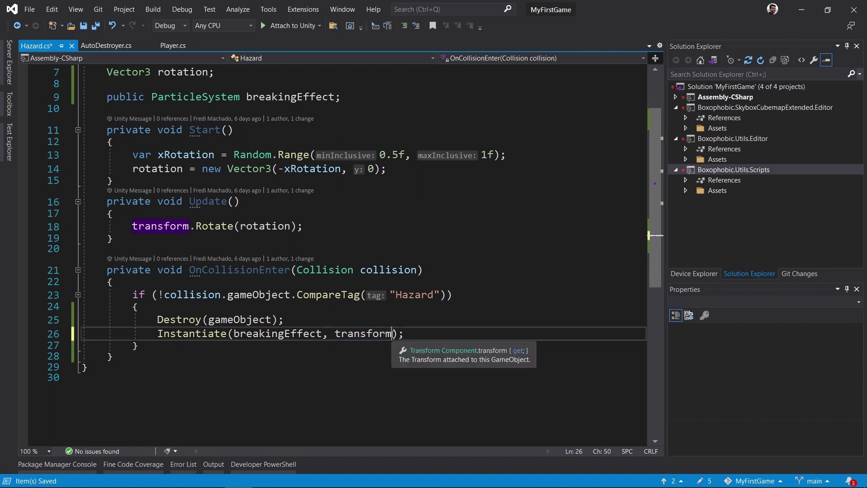
{"action": "left_click", "coordinate": [335, 334]}
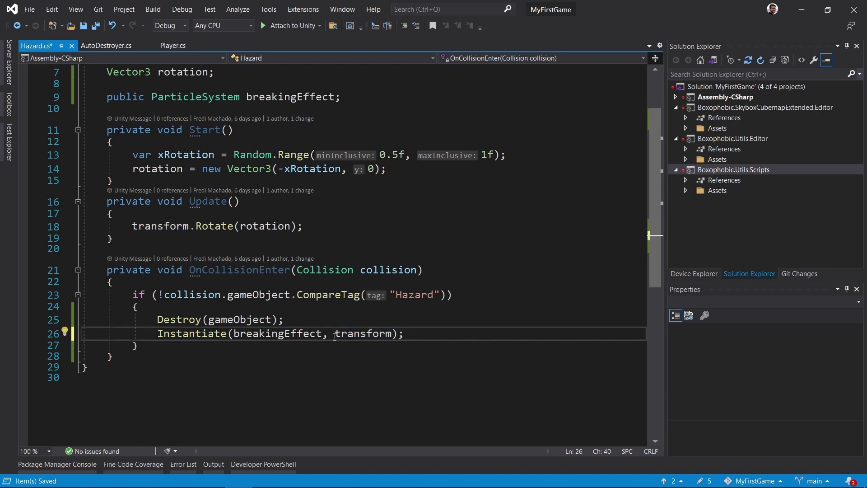
{"action": "key", "text": "ctrl+shift+space"}
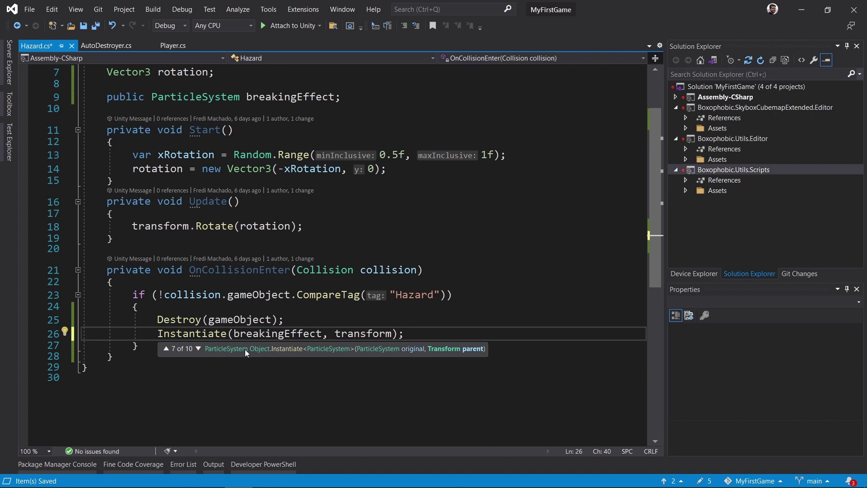
{"action": "left_click", "coordinate": [407, 334]}
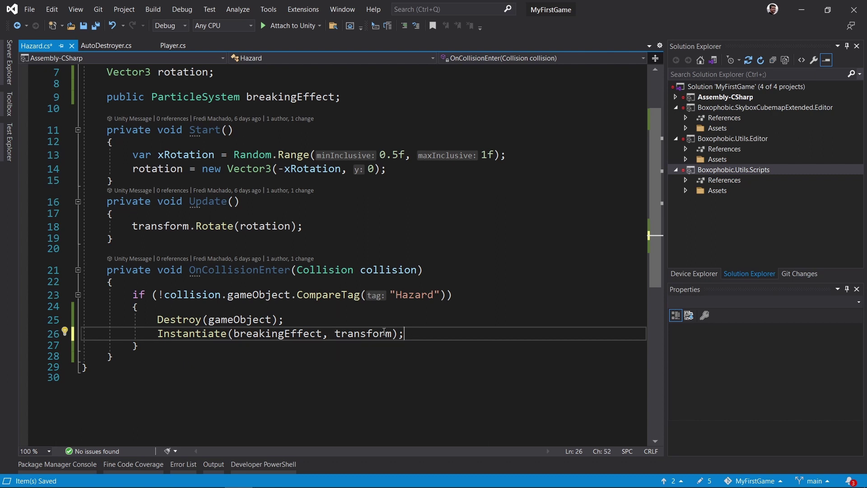
{"action": "key", "text": "ctrl+s"}
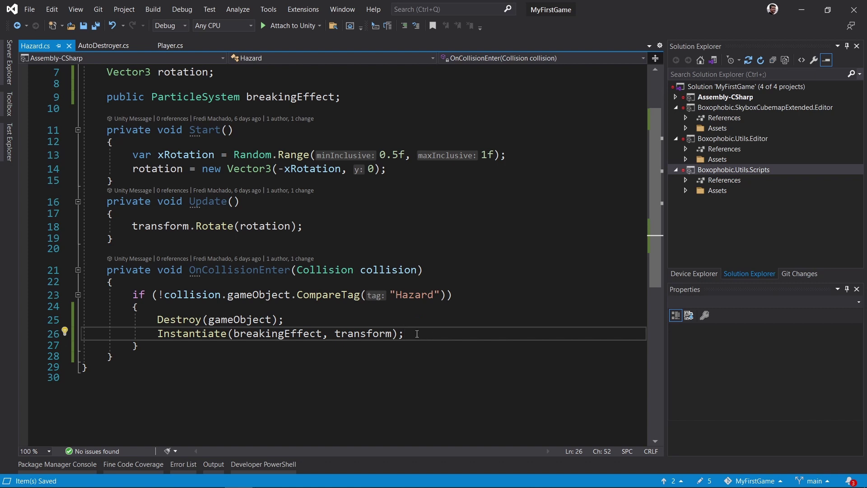
- Back in Unity, assign the CrateBreakingEffect prefab as the Breaking Effect of the Crate prefab's Hazard script and save
{"action": "key", "text": "alt+Tab"}
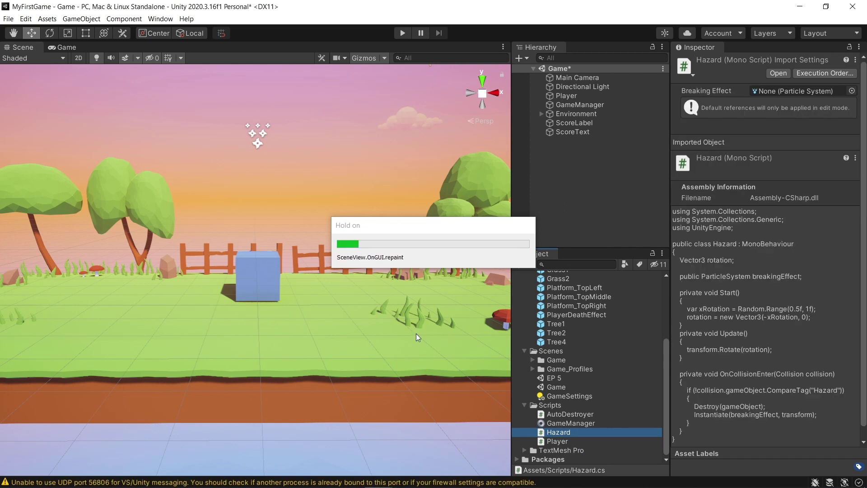
{"action": "left_click_drag", "start_coordinate": [667, 383], "coordinate": [666, 333]}
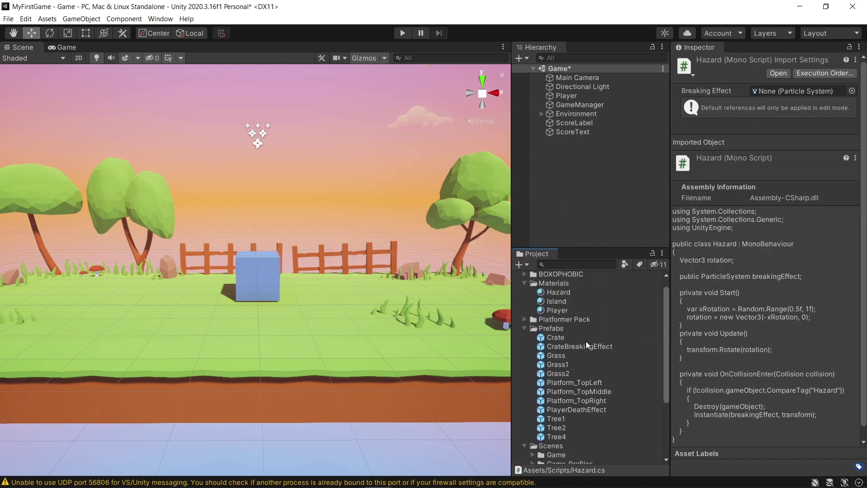
{"action": "left_click", "coordinate": [552, 337]}
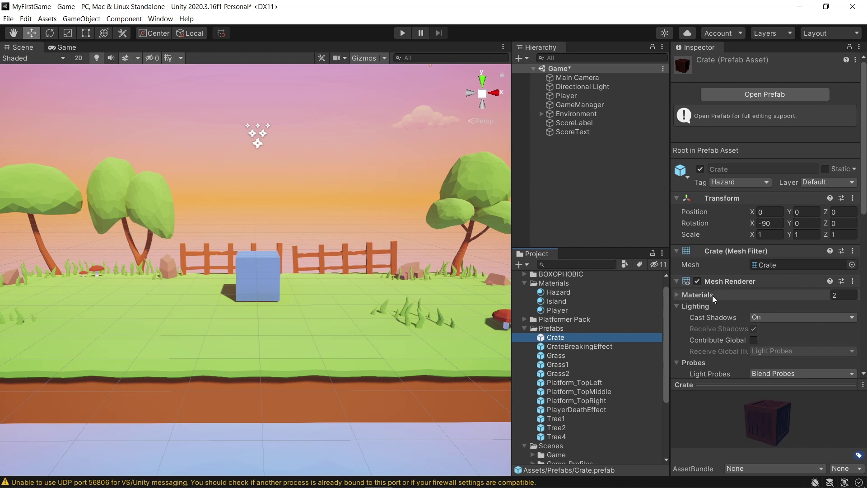
{"action": "left_click_drag", "start_coordinate": [862, 187], "coordinate": [860, 331]}
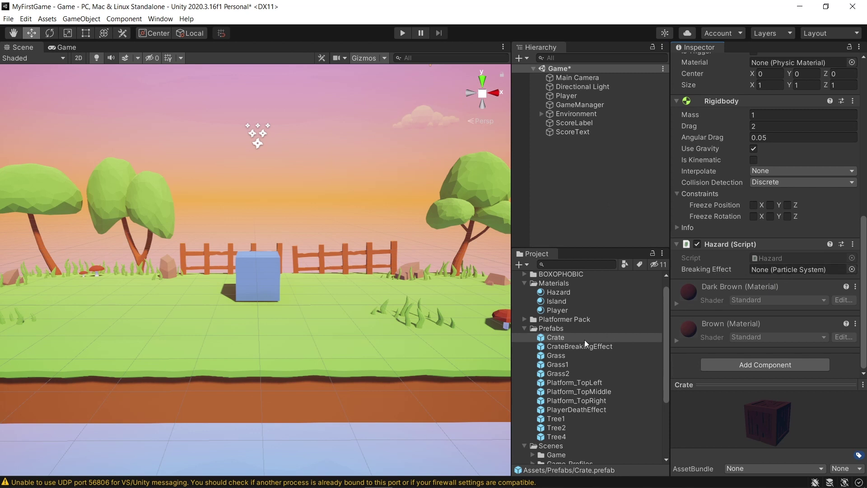
{"action": "left_click_drag", "start_coordinate": [555, 346], "coordinate": [768, 270]}
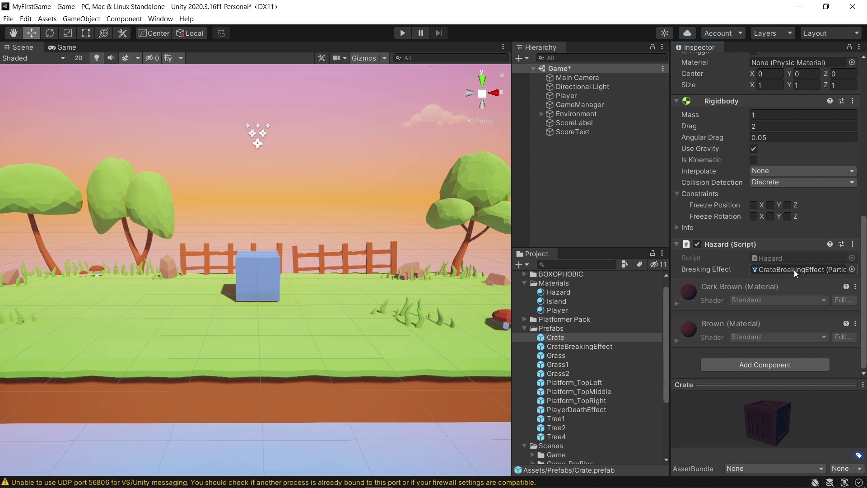
{"action": "key", "text": "ctrl+s"}
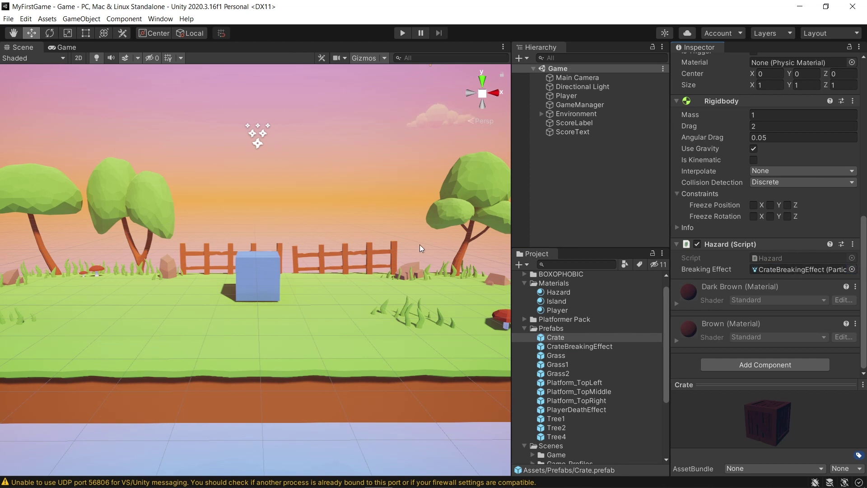
- Play-test the game while moving the player both ways to check the crate-breaking effect, and exit play mode
{"action": "key", "text": "ctrl+p"}
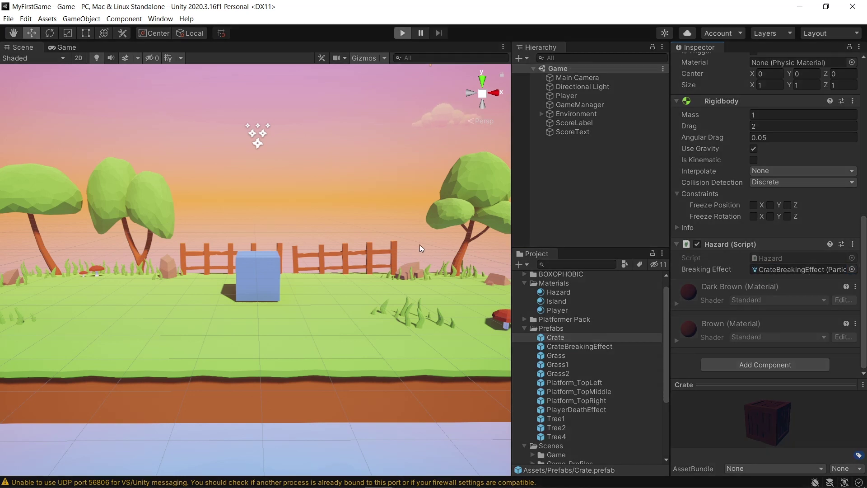
{"action": "key", "text": "Left"}
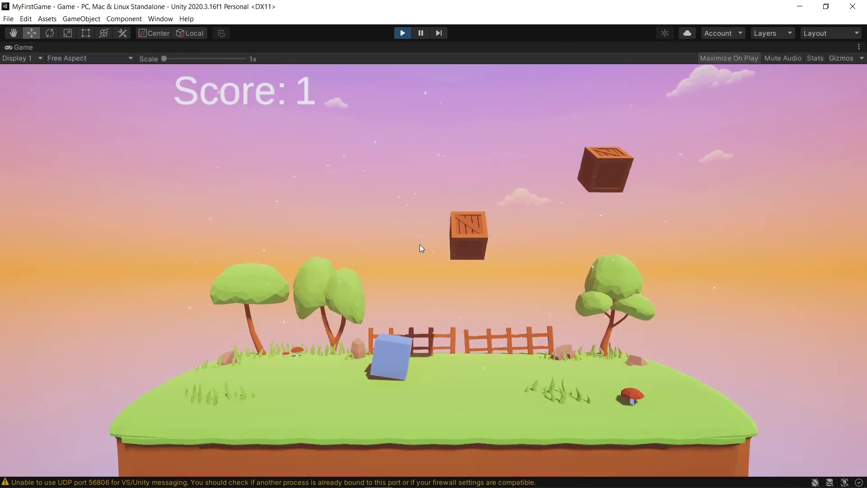
{"action": "key", "text": "Right"}
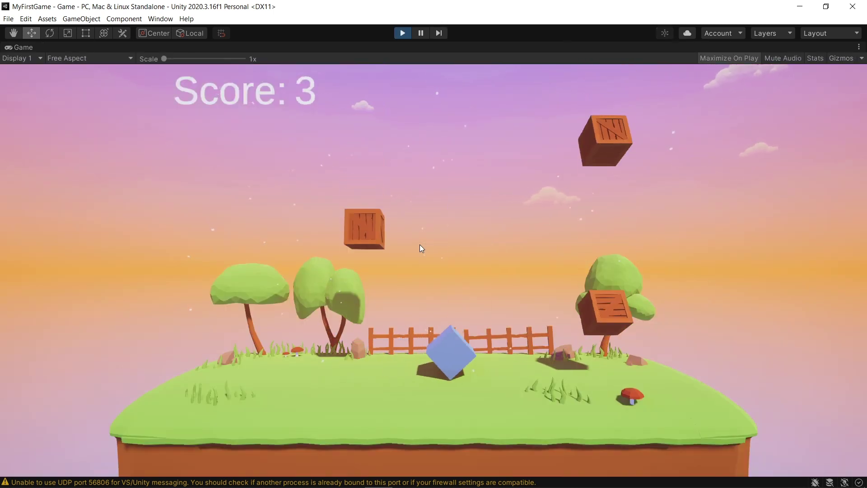
{"action": "key", "text": "ctrl+p"}
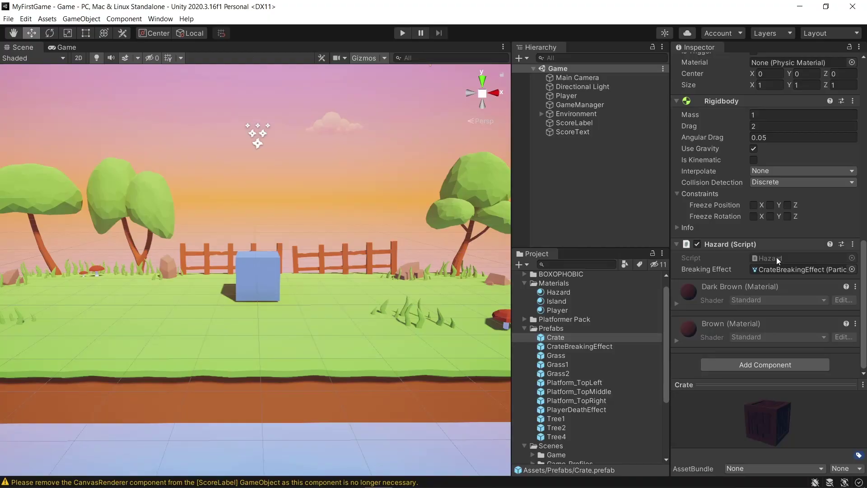
- In Visual Studio, change the Hazard script's call to Instantiate(breakingEffect, transform.position, Quaternion.identity); and save the script
{"action": "key", "text": "alt+Tab"}
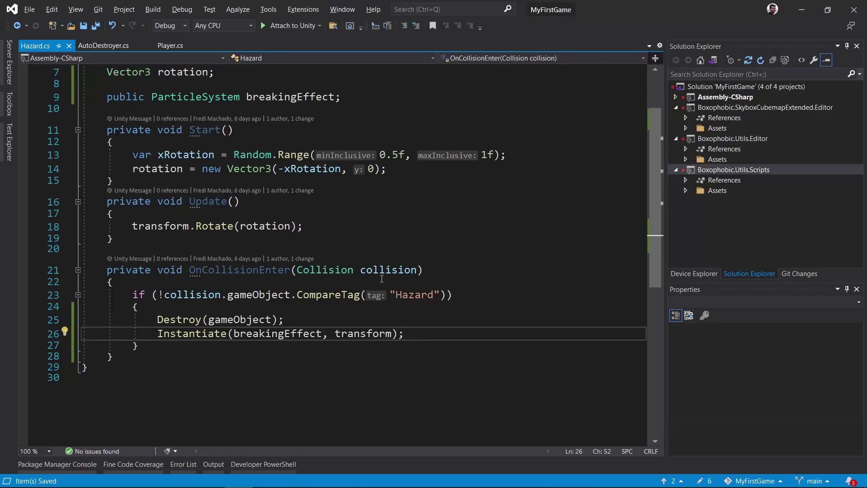
{"action": "key", "text": "Left"}
{"action": "key", "text": "Left"}
{"action": "type", "text": ".position,"}
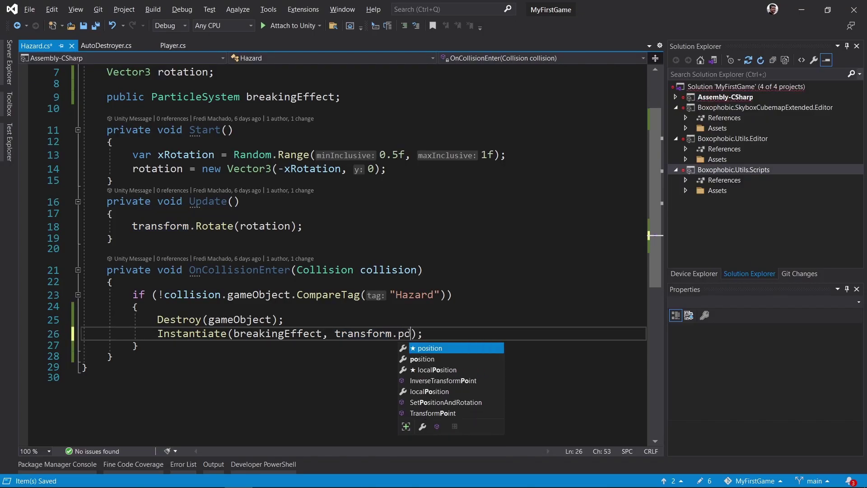
{"action": "type", "text": " quat"}
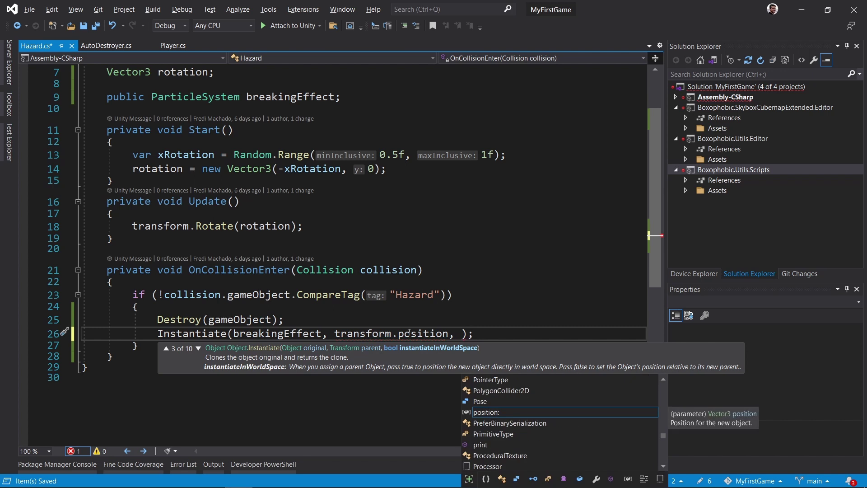
{"action": "type", "text": "e"}
{"action": "key", "text": "BackSpace"}
{"action": "key", "text": "BackSpace"}
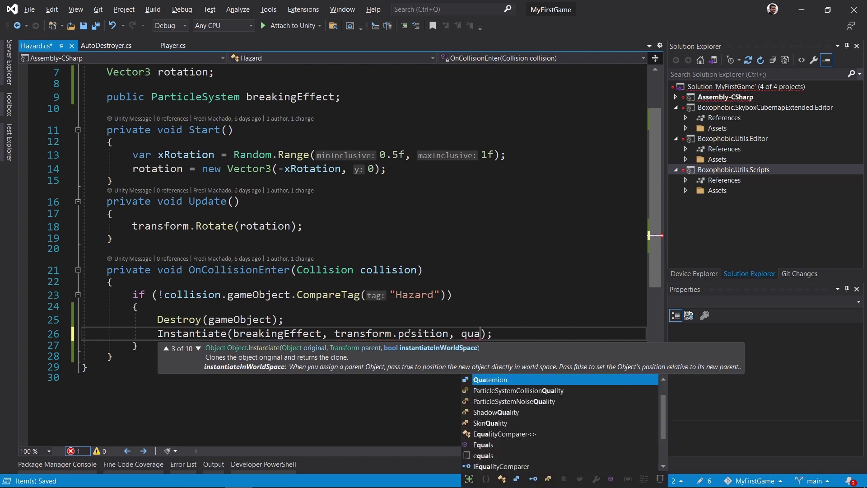
{"action": "type", "text": "t.id"}
{"action": "key", "text": "Tab"}
{"action": "key", "text": "ctrl+s"}
- Back in Unity, run the game and move the player to check the effect of the crates hitting the ground, then stop it
{"action": "key", "text": "alt+Tab"}
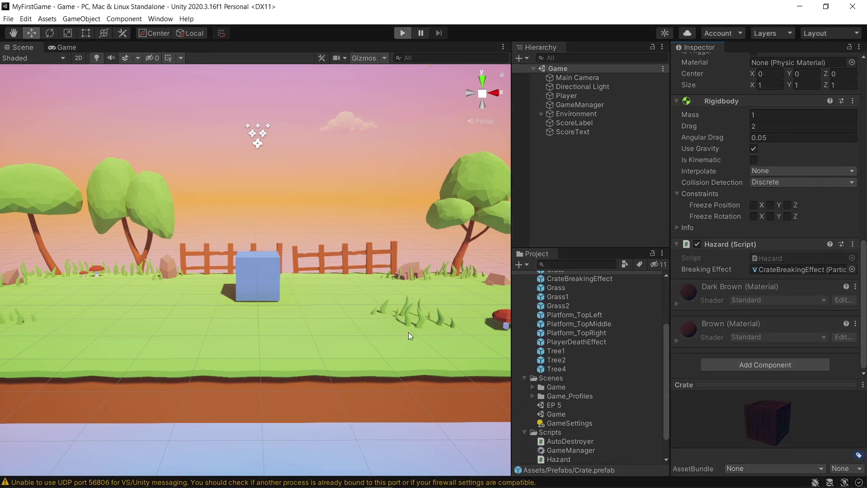
{"action": "key", "text": "ctrl+p"}
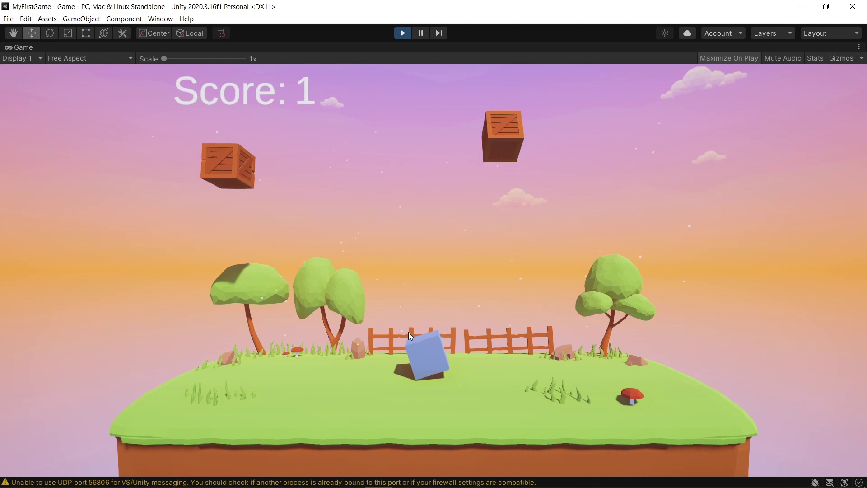
{"action": "key", "text": "d"}
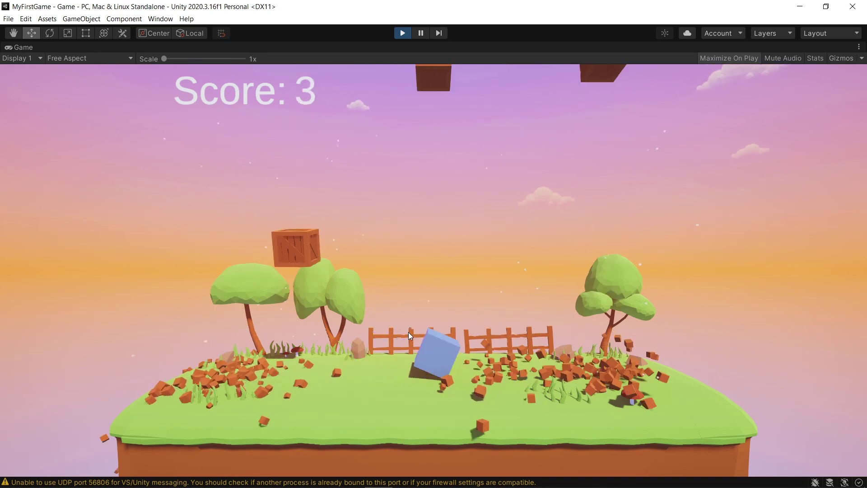
{"action": "key", "text": "a"}
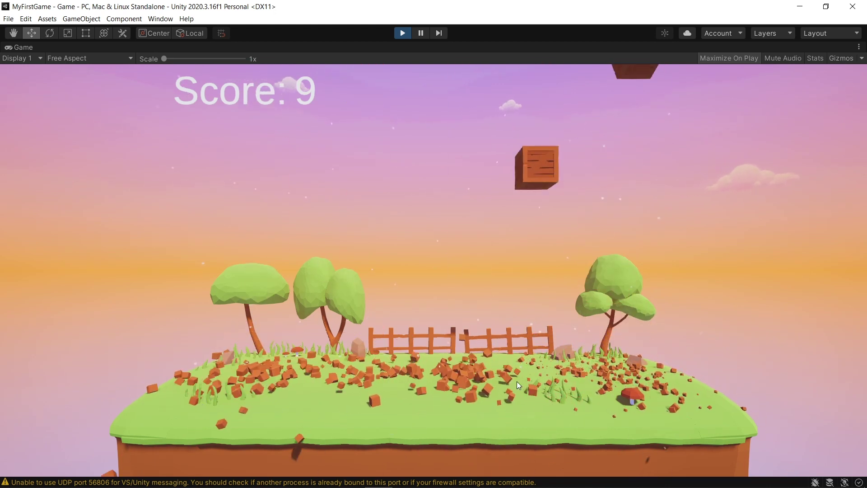
{"action": "key", "text": "ctrl+p"}
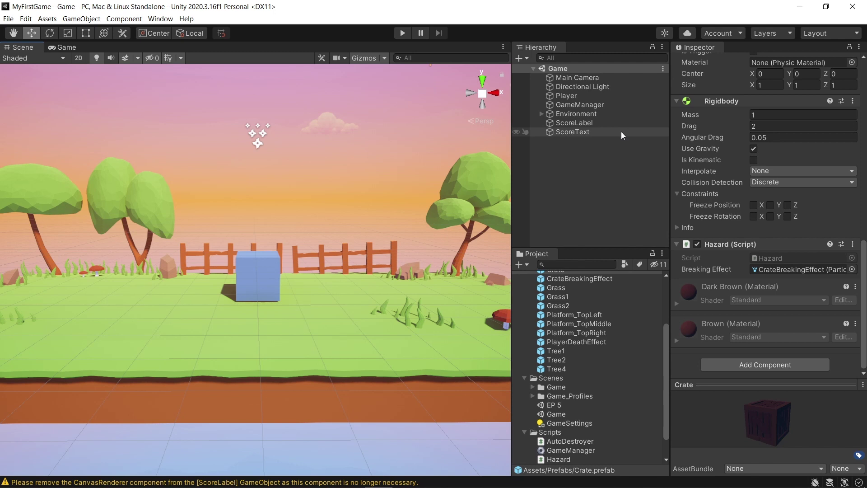
- Set the CrateBreakingEffect prefab's Start Lifetime range to 1 and 2.5, and play-test the game briefly
{"action": "scroll", "coordinate": [616, 342], "scroll_direction": "up", "scroll_amount": 3}
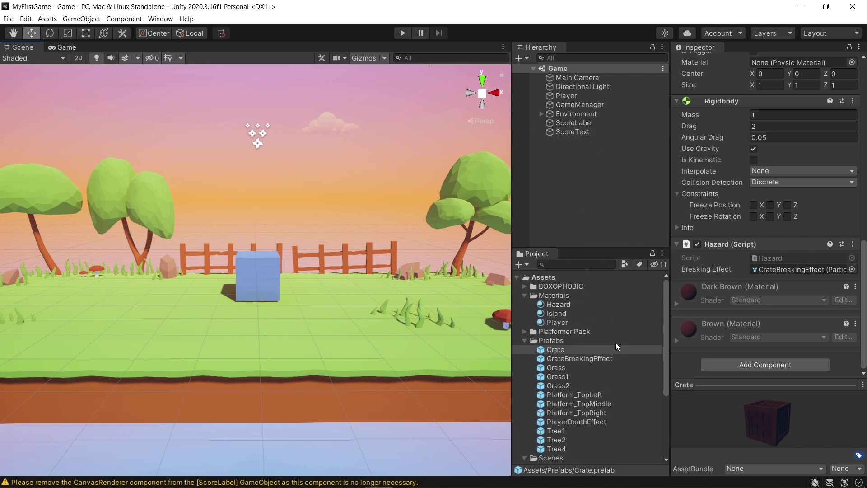
{"action": "left_click", "coordinate": [569, 358]}
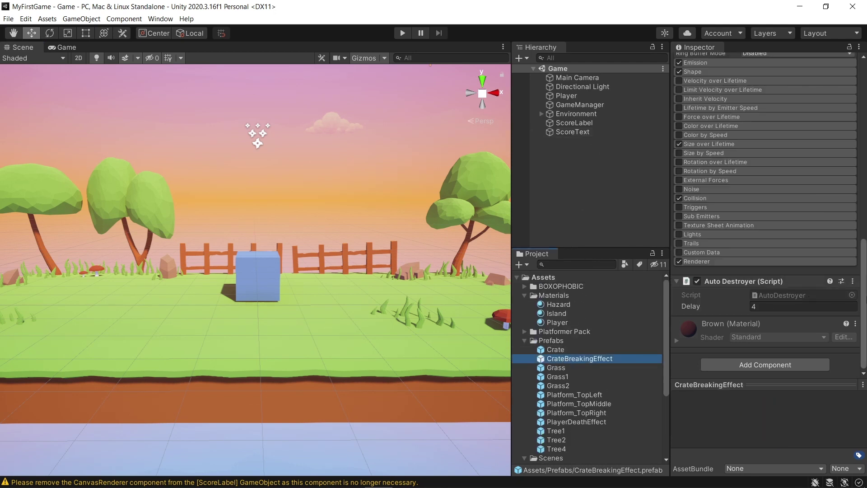
{"action": "scroll", "coordinate": [863, 299], "scroll_direction": "up", "scroll_amount": 10}
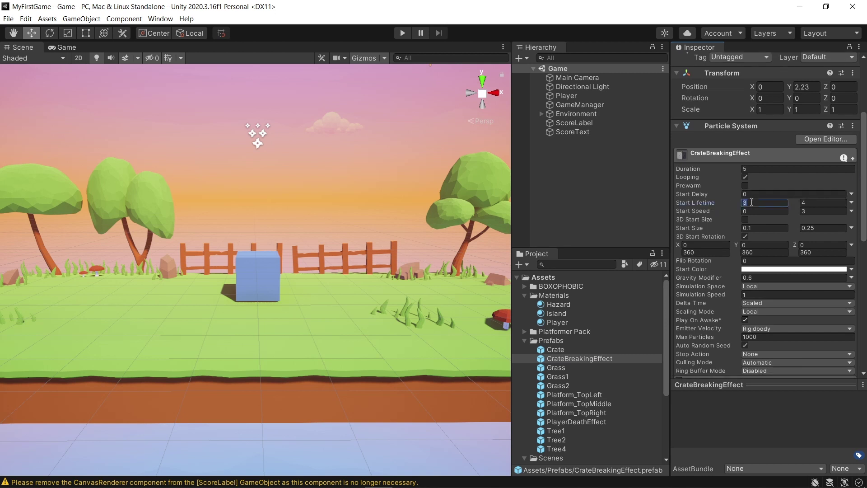
{"action": "type", "text": "1"}
{"action": "left_click", "coordinate": [803, 202]}
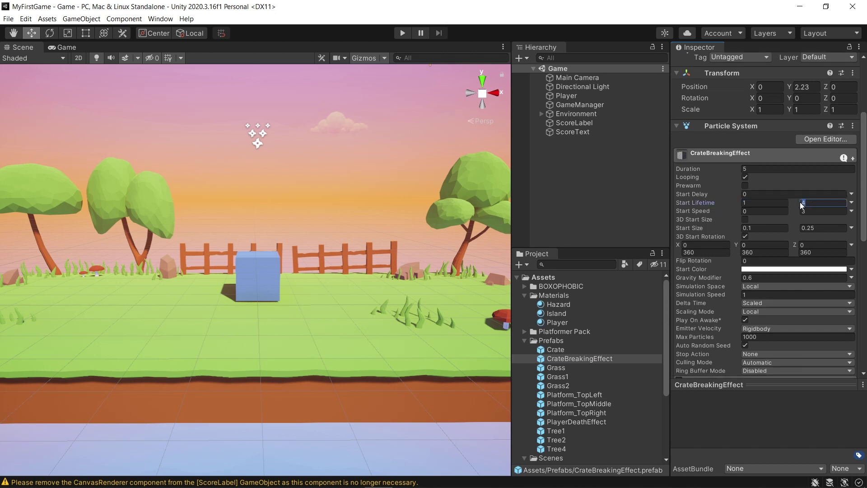
{"action": "type", "text": "2.5"}
{"action": "key", "text": "Tab"}
{"action": "left_click", "coordinate": [818, 202]}
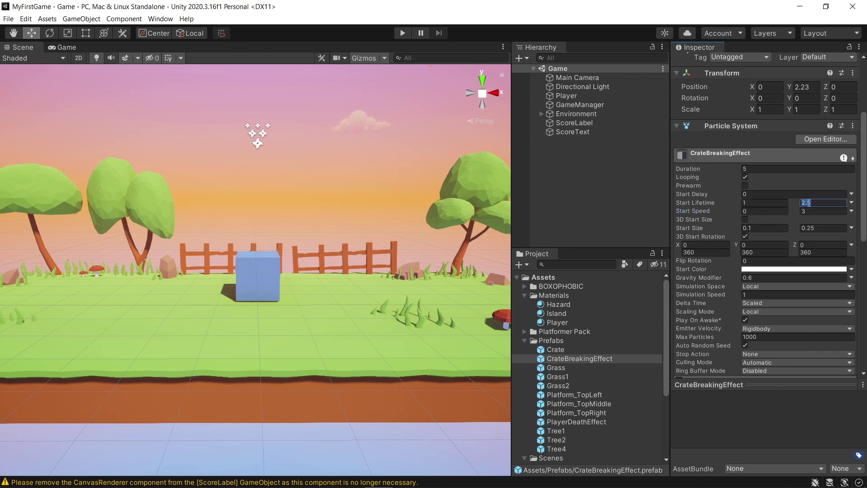
{"action": "left_click", "coordinate": [808, 203]}
{"action": "key", "text": "ctrl+p"}
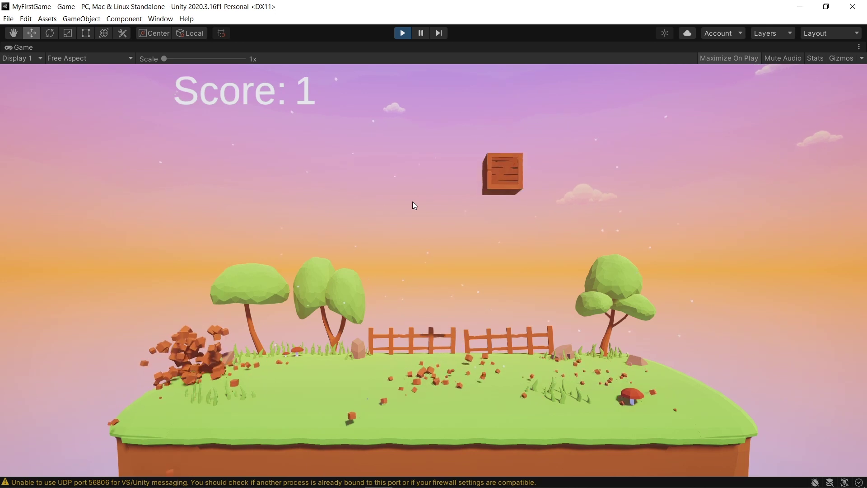
{"action": "key", "text": "ctrl+p"}
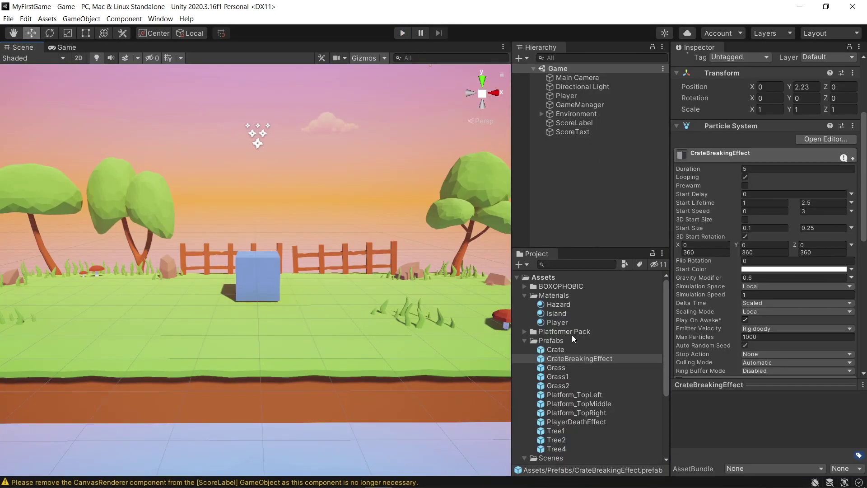
- Set the Emission burst count of the CrateBreakingEffect prefab to 25 and check it in play mode
{"action": "left_click_drag", "start_coordinate": [863, 193], "coordinate": [864, 238]}
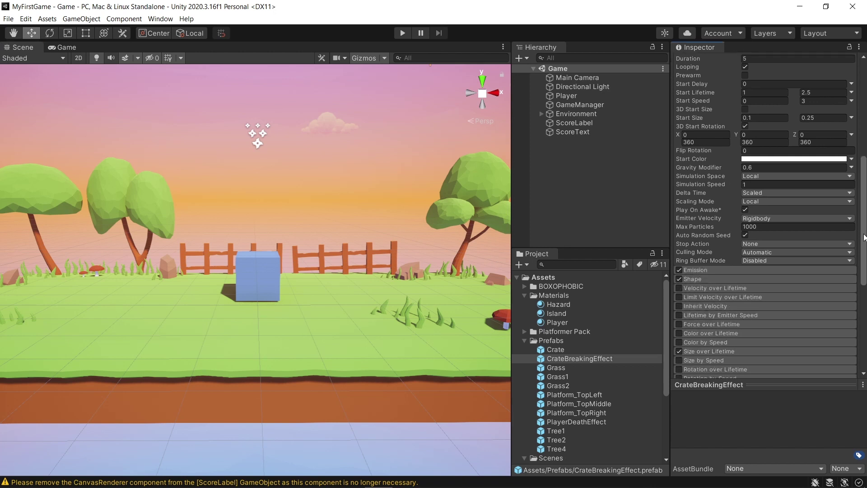
{"action": "left_click", "coordinate": [706, 270]}
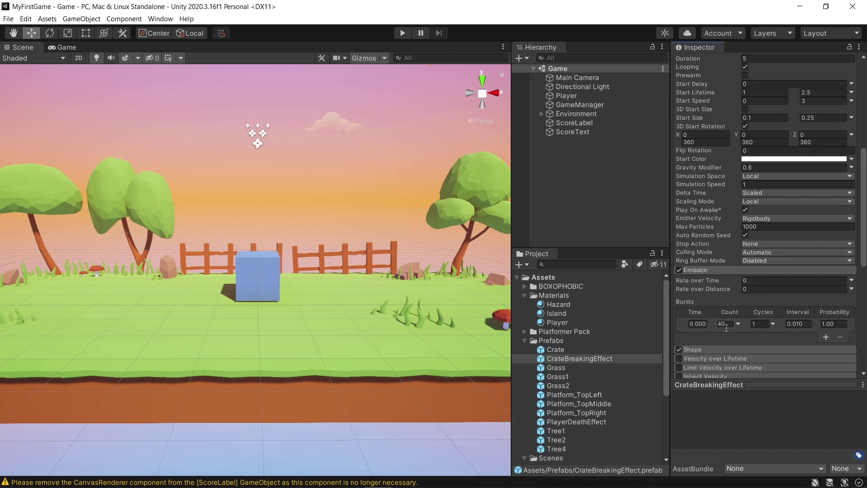
{"action": "type", "text": "2"}
{"action": "key", "text": "ctrl+p"}
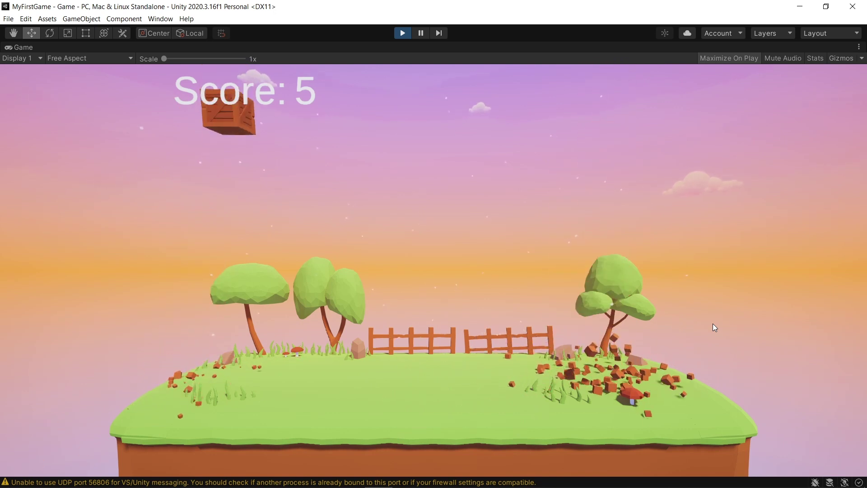
{"action": "key", "text": "ctrl+p"}
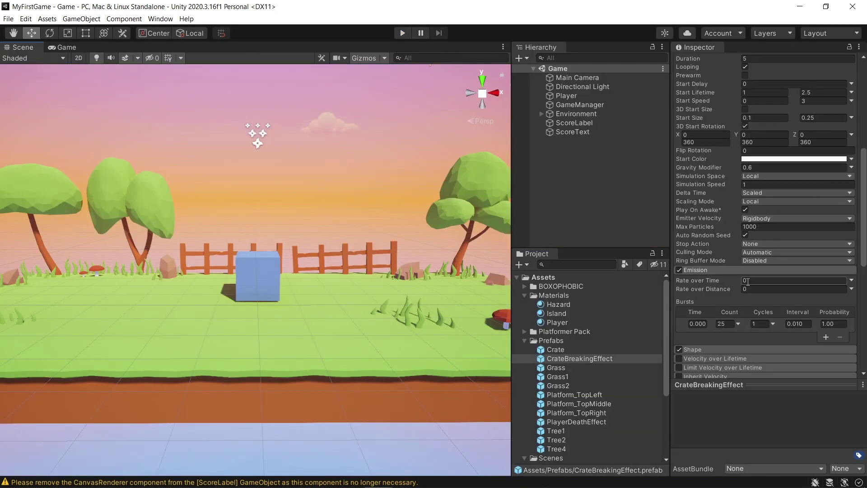
- Set the CrateBreakingEffect burst count to 30 and play-test the game while moving the player
{"action": "left_click", "coordinate": [726, 325]}
{"action": "type", "text": "30"}
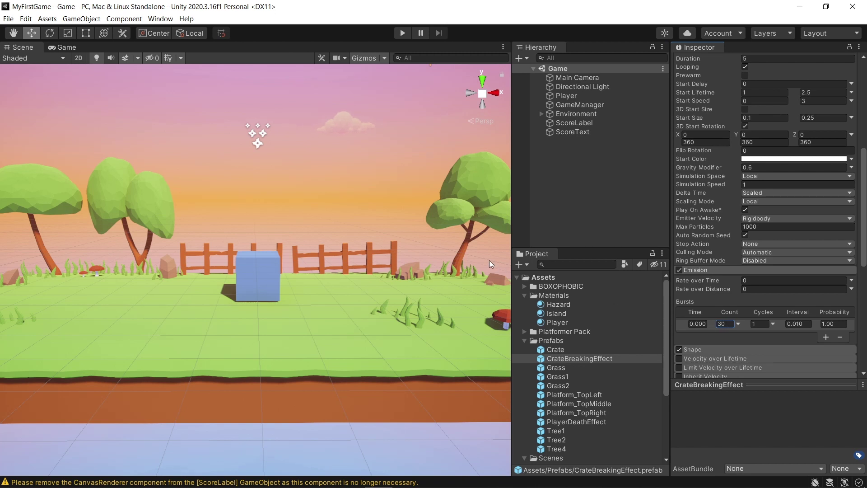
{"action": "key", "text": "ctrl+p"}
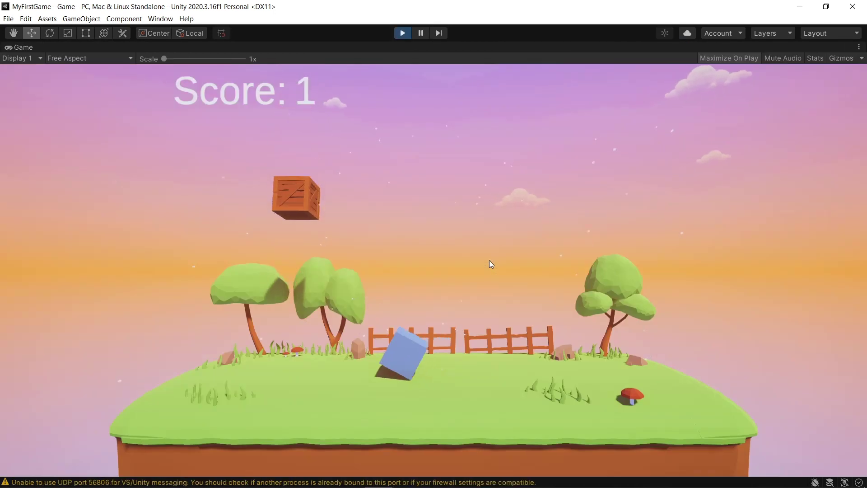
{"action": "key", "text": "Left"}
{"action": "key", "text": "Right"}
{"action": "key", "text": "Left"}
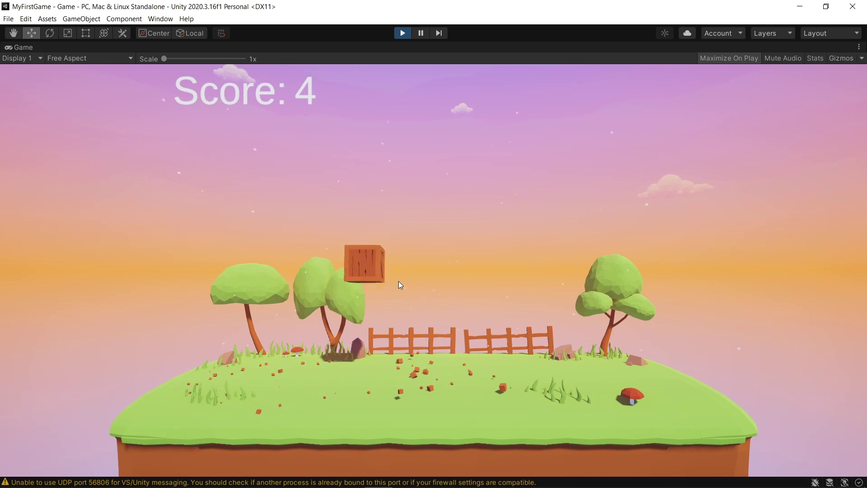
{"action": "key", "text": "ctrl+p"}
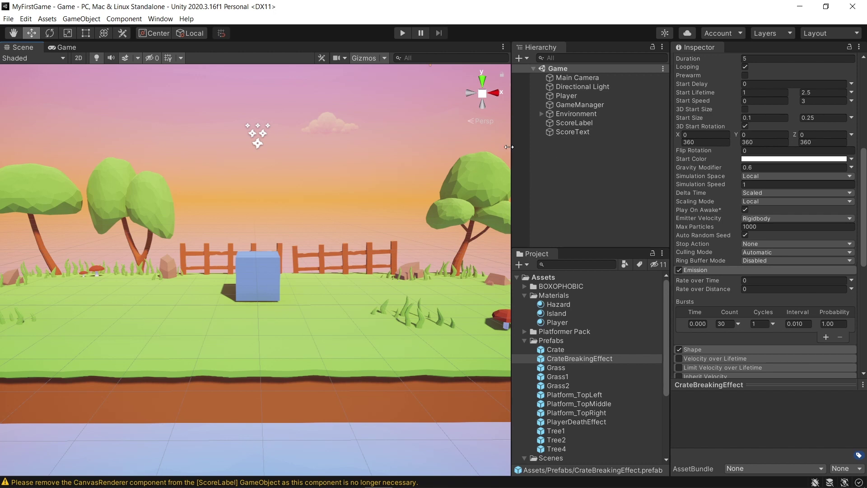
- Open the Package Manager and list the packages from the Unity Registry
{"action": "left_click", "coordinate": [160, 18]}
{"action": "left_click", "coordinate": [164, 17]}
{"action": "left_click", "coordinate": [161, 19]}
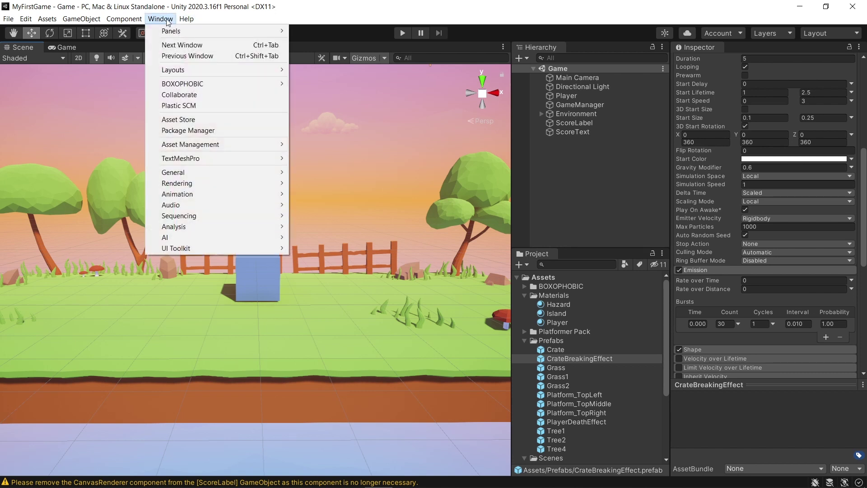
{"action": "mouse_move", "coordinate": [167, 89]}
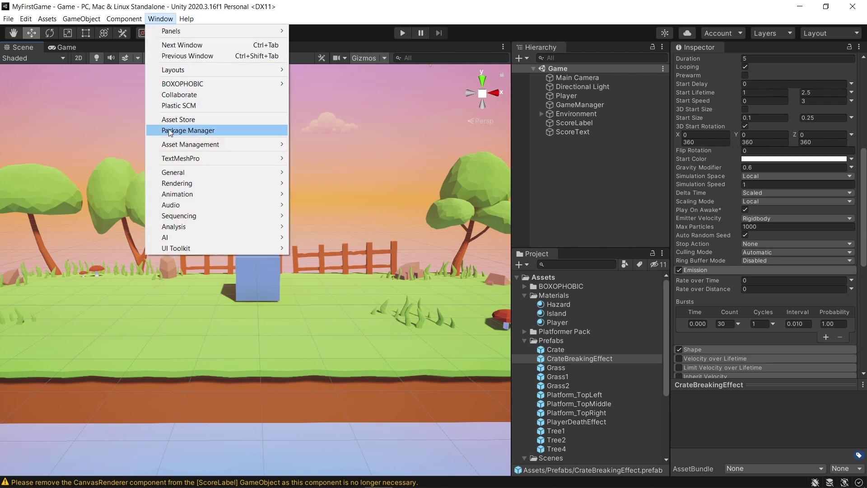
{"action": "left_click", "coordinate": [196, 130]}
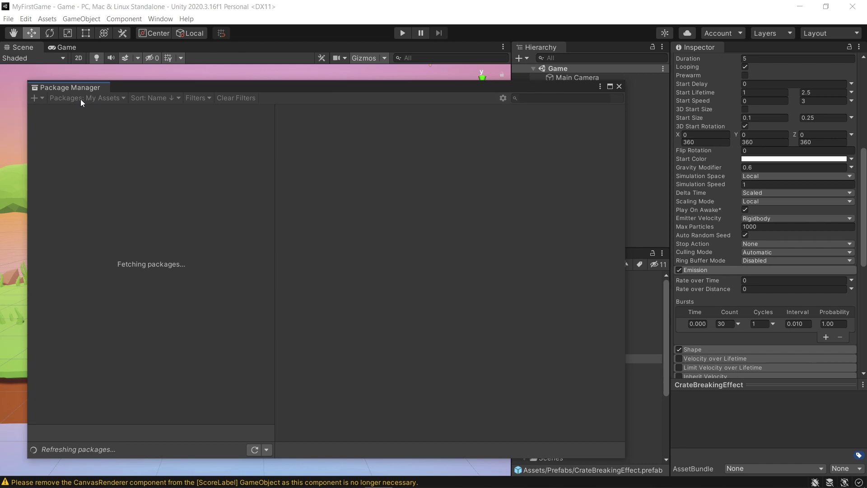
{"action": "left_click", "coordinate": [123, 99]}
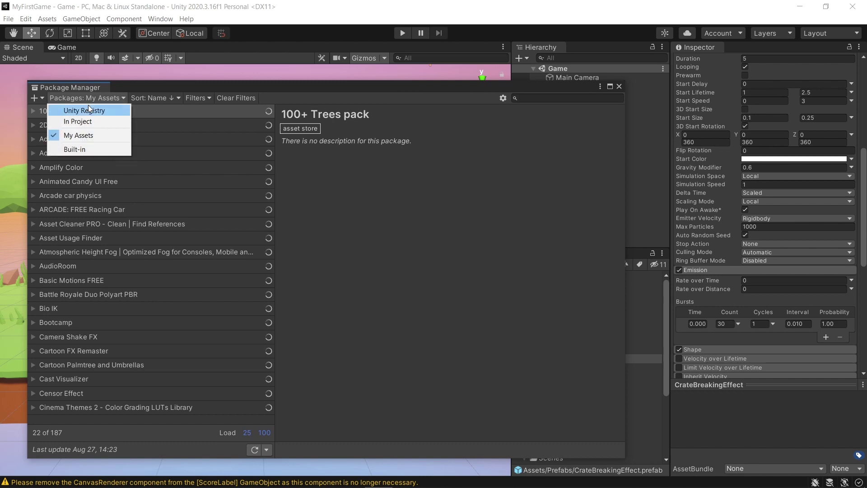
{"action": "left_click", "coordinate": [76, 111]}
- Search the registry packages for cinemachine and install the Cinemachine package
{"action": "left_click", "coordinate": [543, 99]}
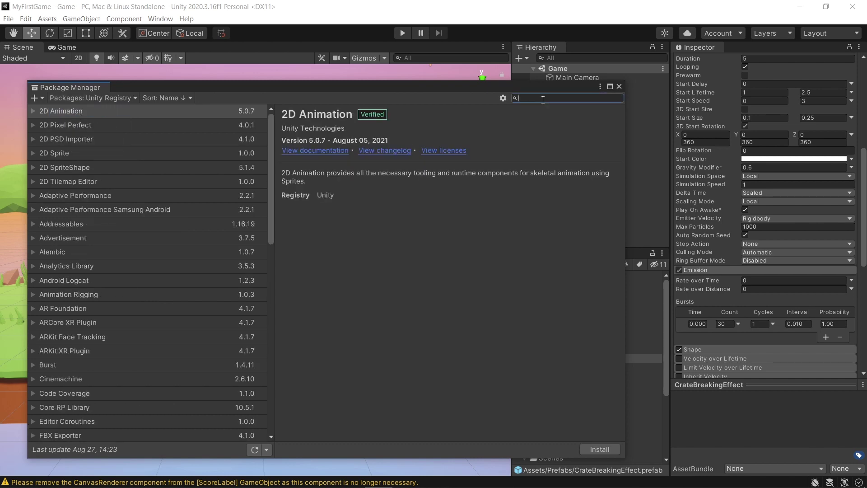
{"action": "type", "text": "cinemachine"}
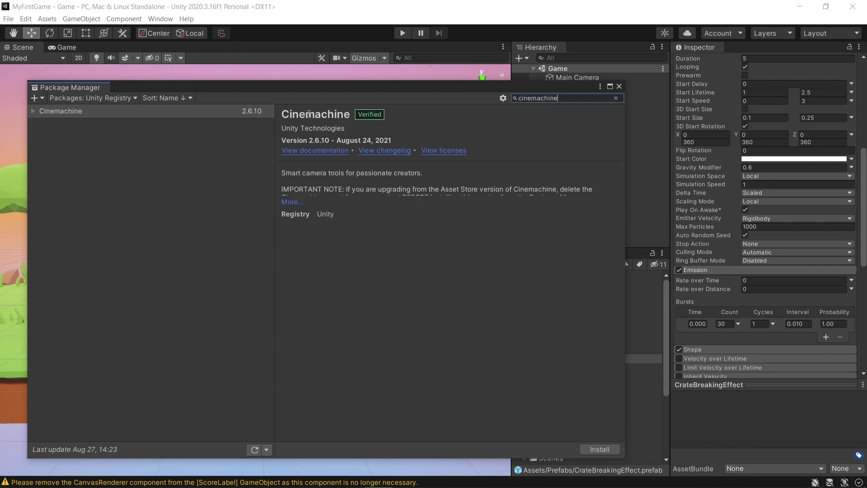
{"action": "left_click", "coordinate": [595, 449]}
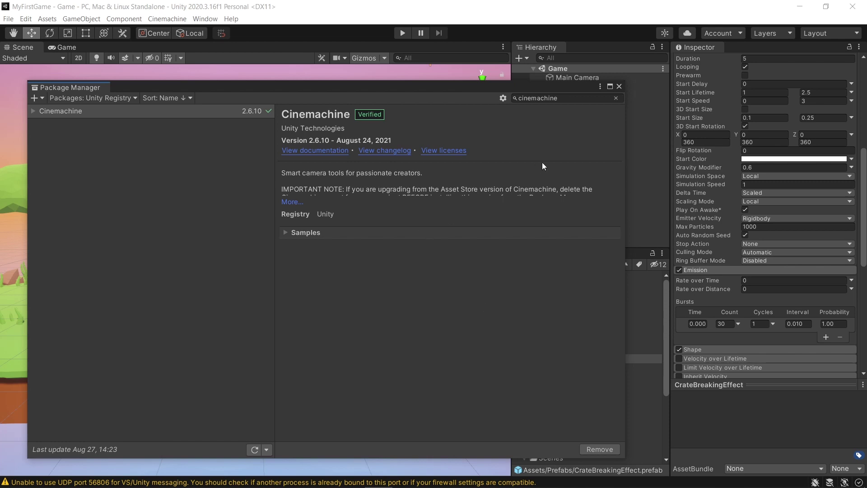
- Close the Package Manager, create a Cinemachine virtual camera and place it directly below Main Camera in the object list
{"action": "left_click", "coordinate": [619, 86]}
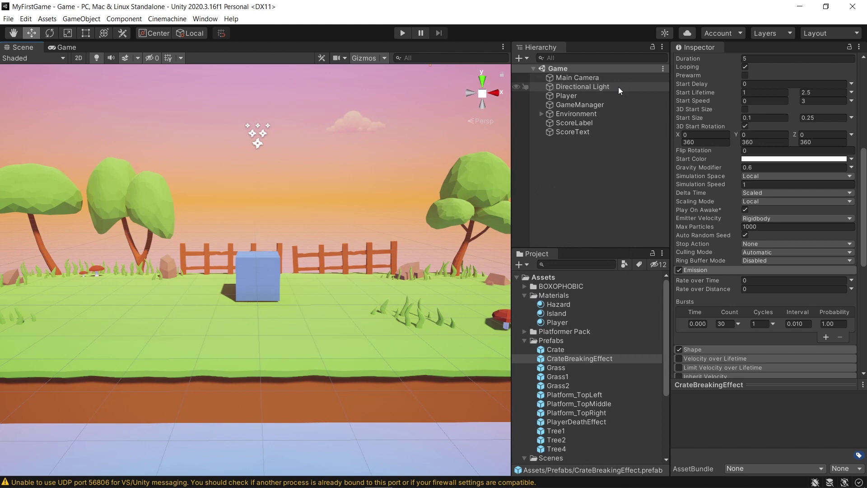
{"action": "left_click", "coordinate": [564, 156]}
{"action": "left_click", "coordinate": [167, 19]}
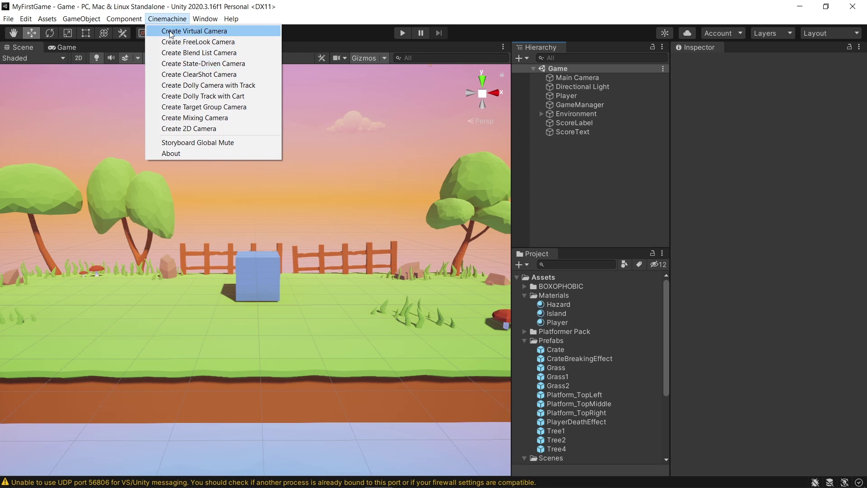
{"action": "left_click", "coordinate": [199, 31]}
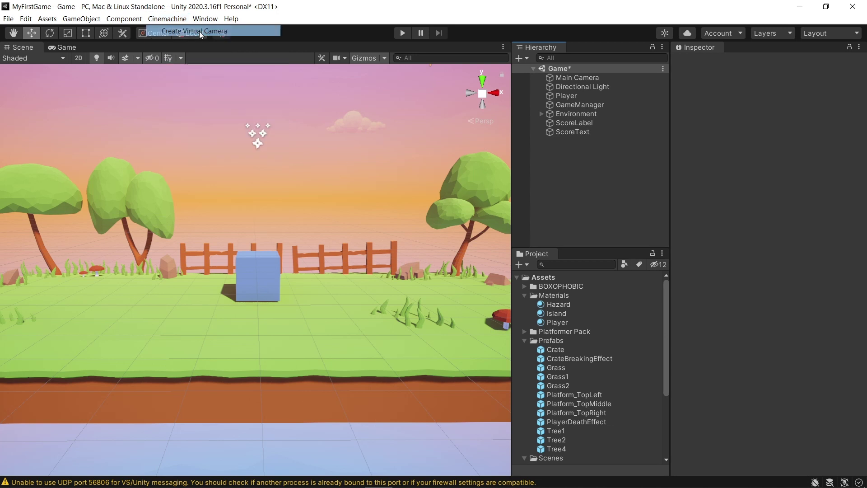
{"action": "left_click_drag", "start_coordinate": [563, 96], "coordinate": [562, 83]}
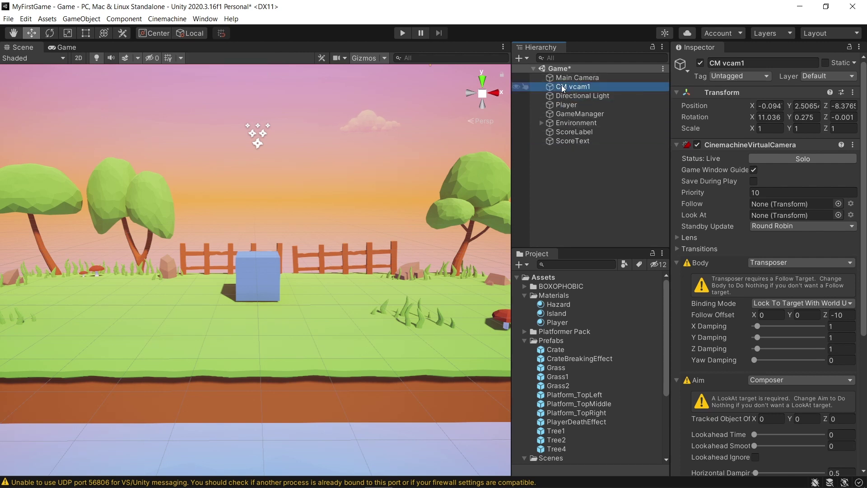
- Examine the CinemachineBrain component on the Main Camera
{"action": "left_click", "coordinate": [556, 75]}
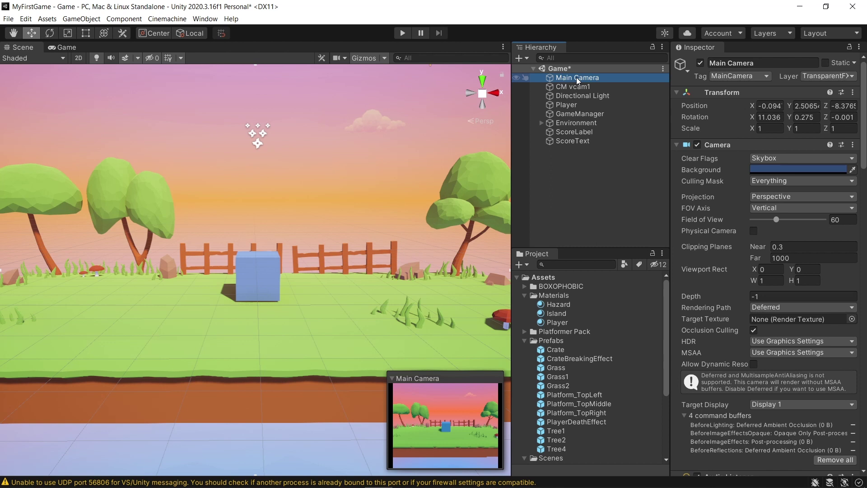
{"action": "left_click_drag", "start_coordinate": [864, 150], "coordinate": [853, 414]}
{"action": "scroll", "coordinate": [726, 298], "scroll_direction": "down", "scroll_amount": 3}
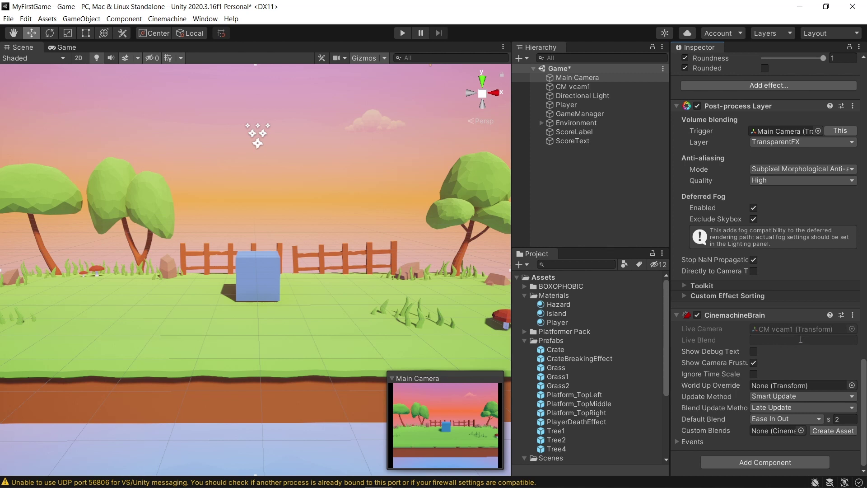
- Rename the virtual camera CM vcam1 as Main VCam
{"action": "left_click", "coordinate": [587, 88]}
{"action": "left_click", "coordinate": [573, 88]}
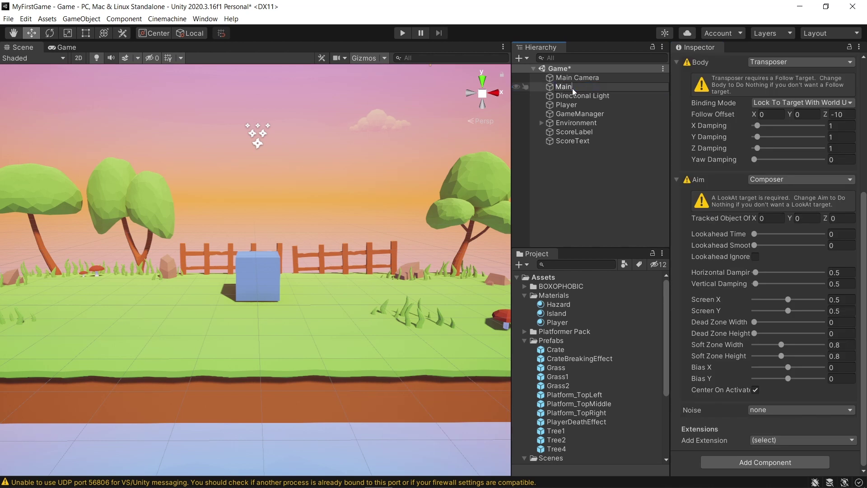
{"action": "type", "text": "Main VCam"}
{"action": "key", "text": "Return"}
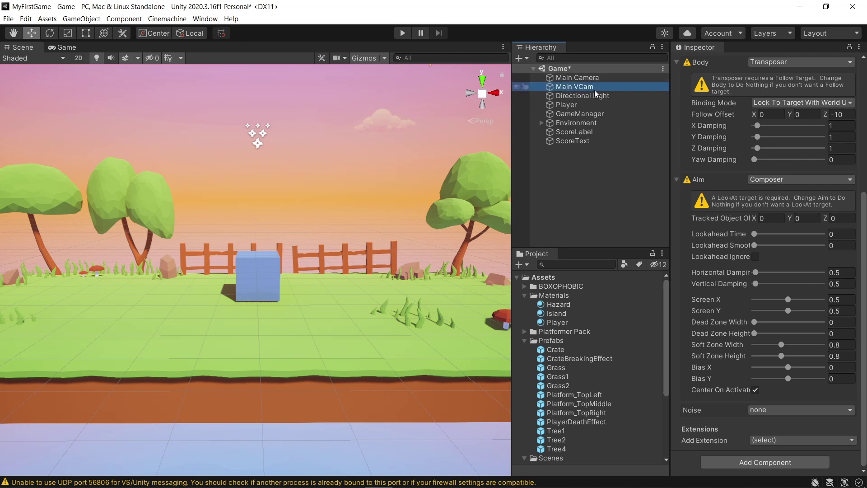
- Assign Player as the Follow target of Main VCam and set its Aim to Do nothing
{"action": "left_click_drag", "start_coordinate": [863, 218], "coordinate": [865, 79]}
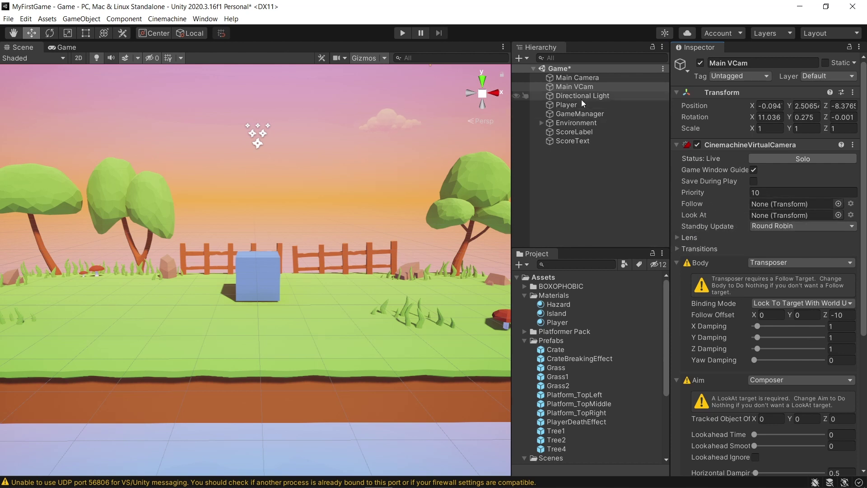
{"action": "left_click_drag", "start_coordinate": [560, 104], "coordinate": [763, 204]}
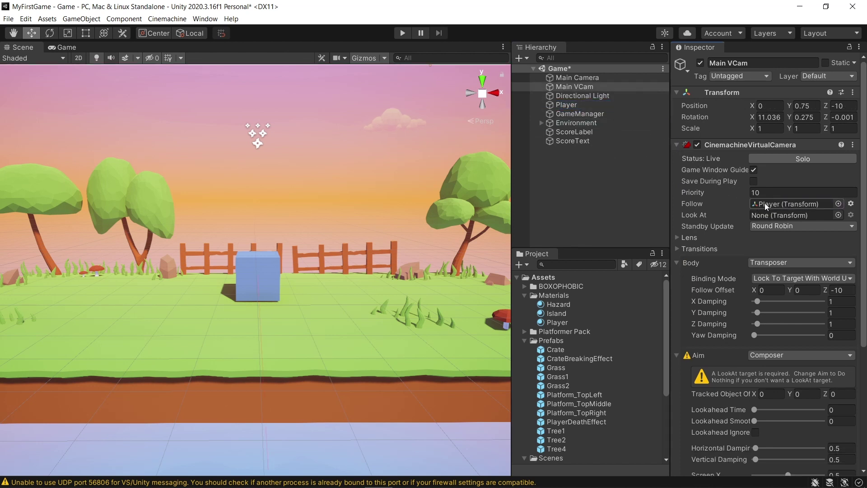
{"action": "scroll", "coordinate": [687, 158], "scroll_direction": "down", "scroll_amount": 3}
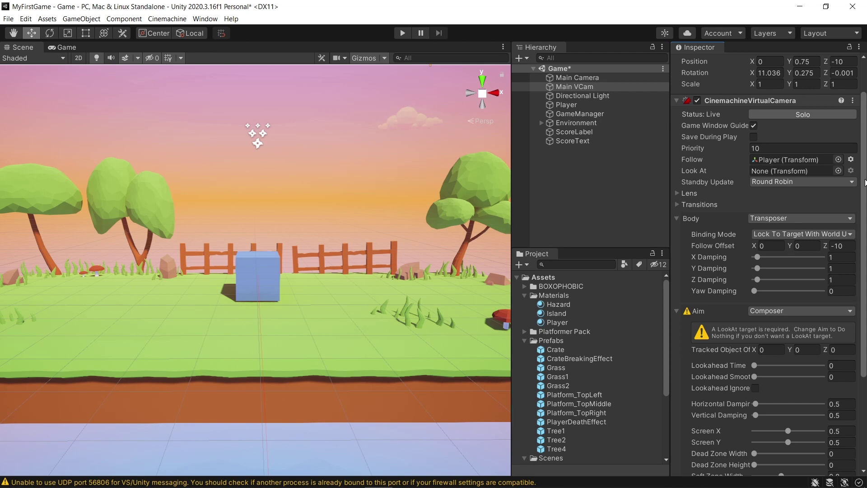
{"action": "scroll", "coordinate": [751, 318], "scroll_direction": "down", "scroll_amount": 1}
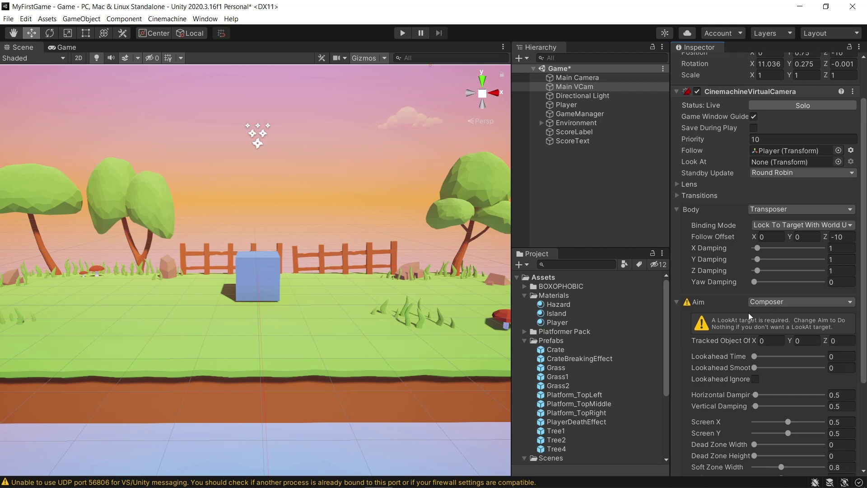
{"action": "left_click", "coordinate": [766, 301]}
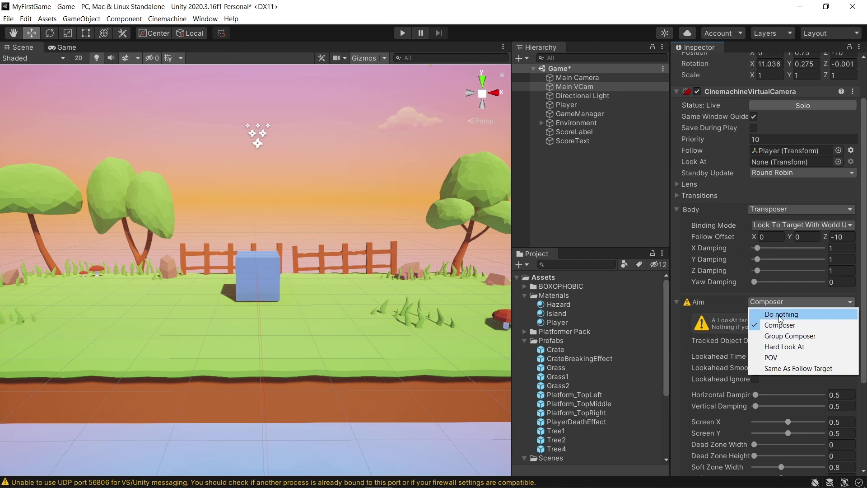
{"action": "left_click", "coordinate": [779, 315]}
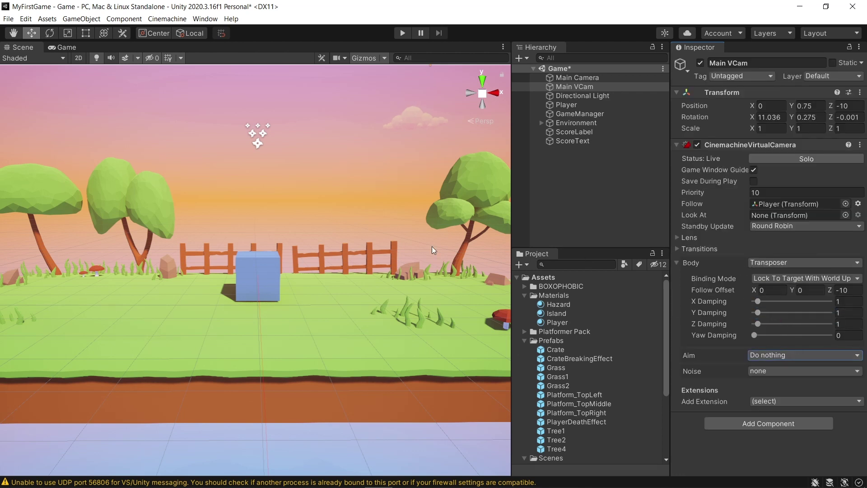
- Save the scene and play-test the game to check how the virtual camera follows the player
{"action": "key", "text": "ctrl+s"}
{"action": "key", "text": "ctrl+p"}
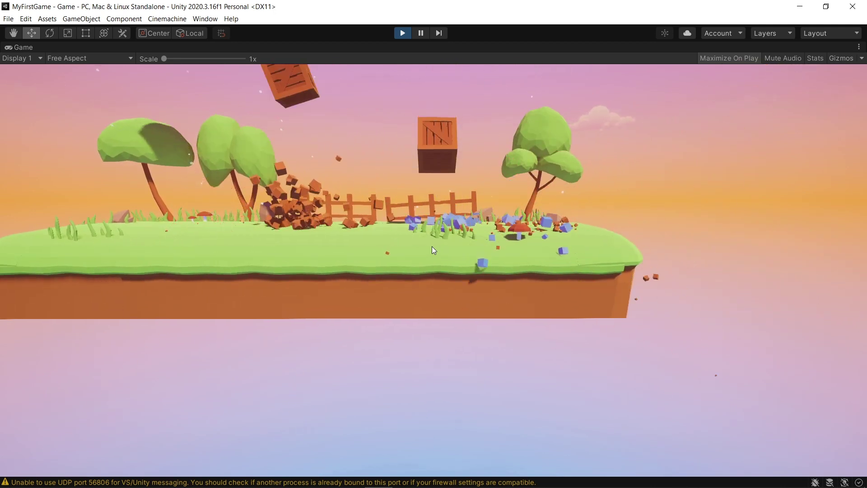
{"action": "key", "text": "ctrl+p"}
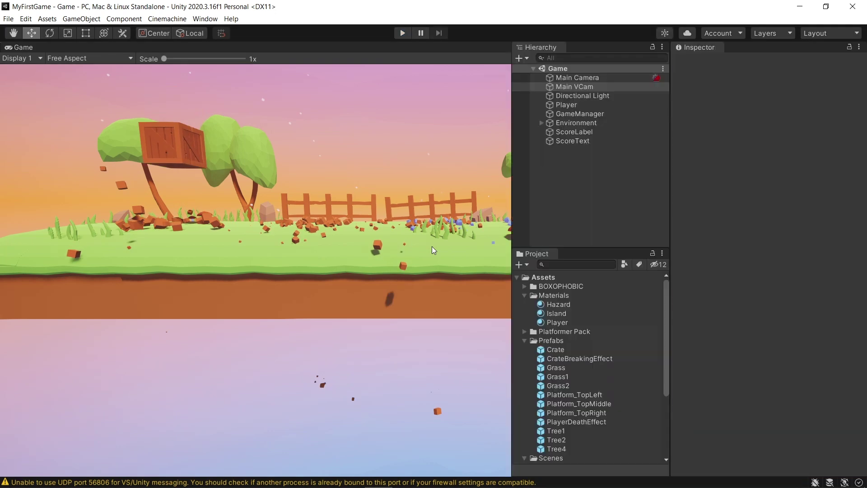
- Show the Game view and examine which live camera the Main Camera's CinemachineBrain uses
{"action": "left_click", "coordinate": [63, 47]}
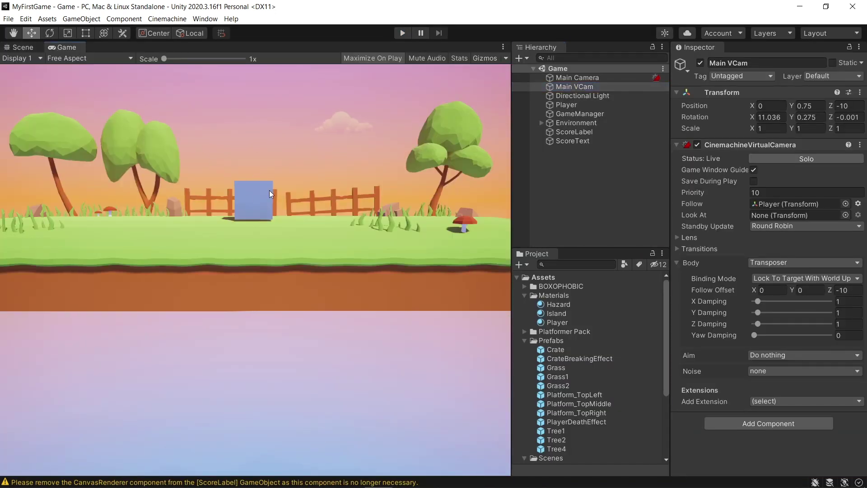
{"action": "left_click", "coordinate": [577, 77]}
{"action": "scroll", "coordinate": [813, 392], "scroll_direction": "down", "scroll_amount": 15}
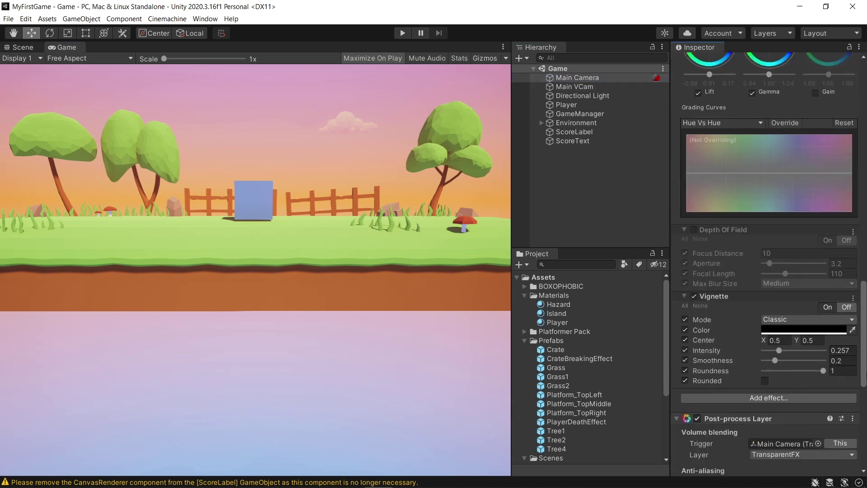
{"action": "scroll", "coordinate": [811, 391], "scroll_direction": "down", "scroll_amount": 3}
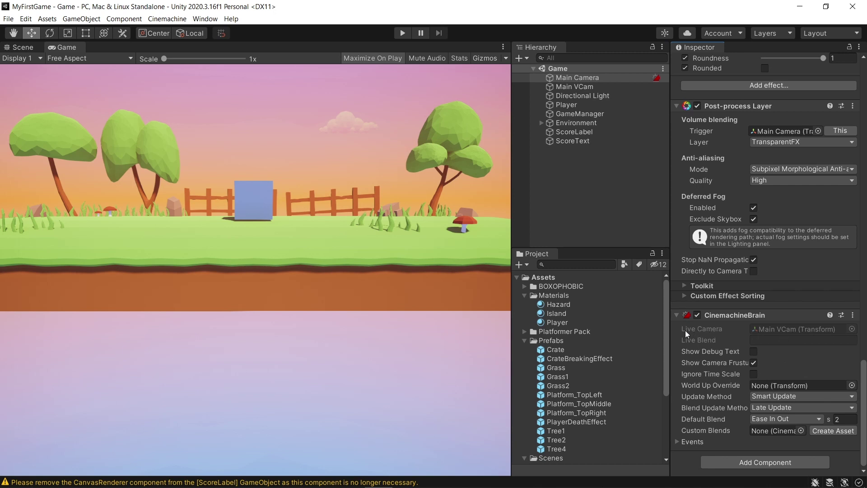
- Set the rotation of Main VCam to 0 on X, Y and Z
{"action": "left_click", "coordinate": [586, 89]}
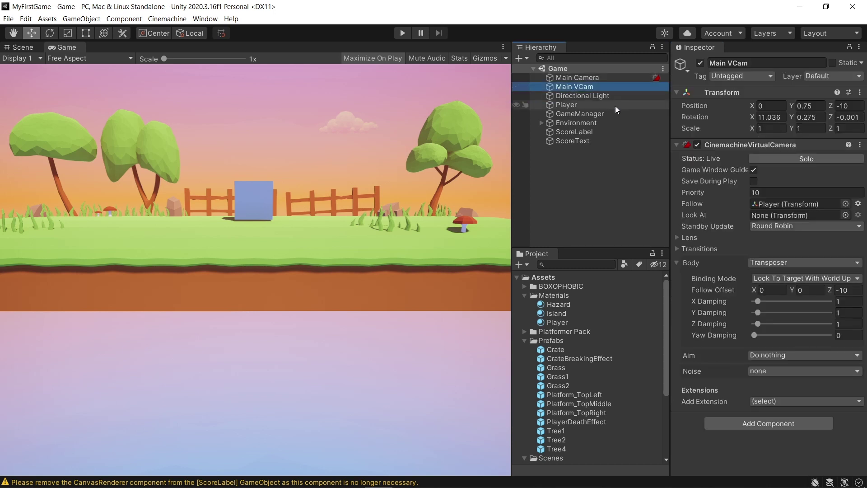
{"action": "left_click", "coordinate": [785, 118]}
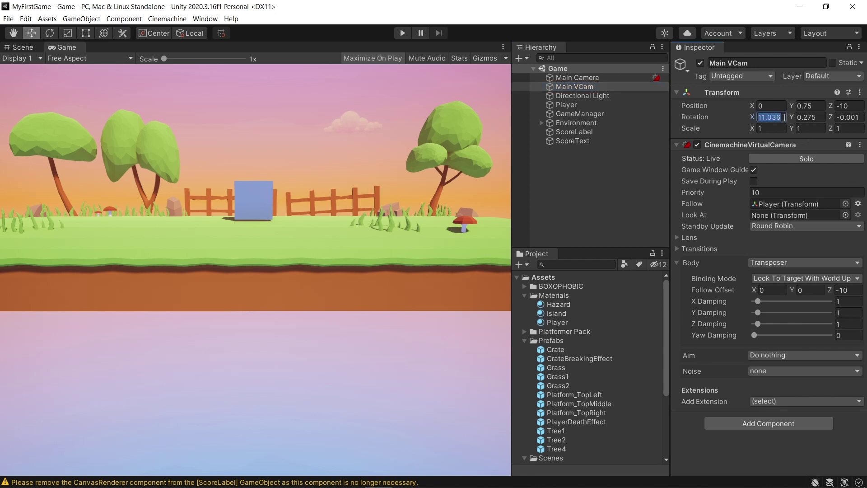
{"action": "left_click", "coordinate": [782, 117]}
{"action": "key", "text": "BackSpace"}
{"action": "type", "text": "0"}
{"action": "key", "text": "Tab"}
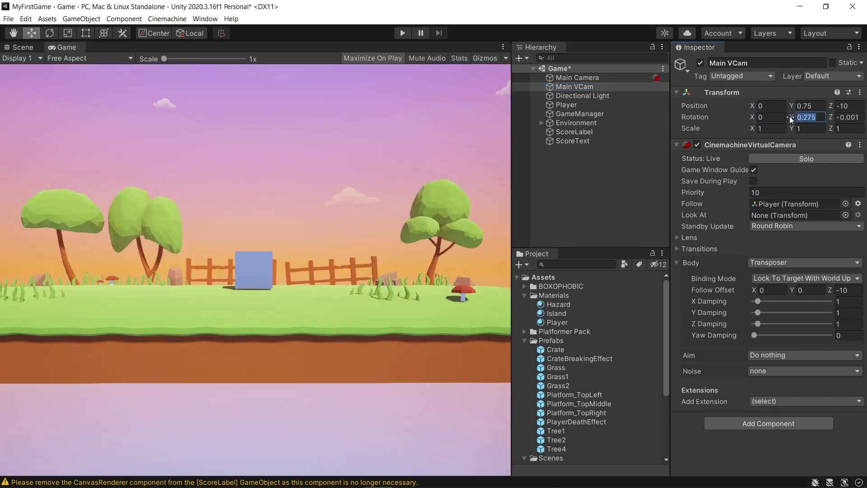
{"action": "type", "text": "0"}
{"action": "key", "text": "Tab"}
{"action": "type", "text": "0"}
{"action": "left_click", "coordinate": [818, 107]}
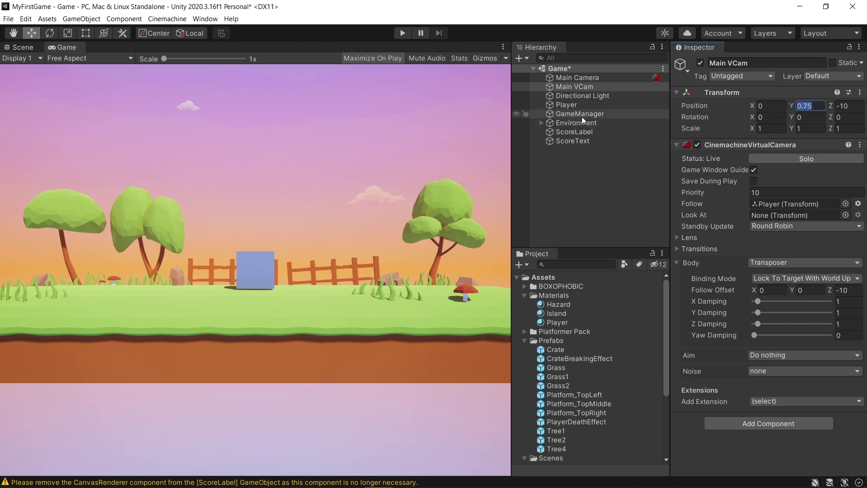
- Move the Player to about X -3.63 to check the camera follow in the Game view, and undo the move
{"action": "left_click", "coordinate": [561, 106]}
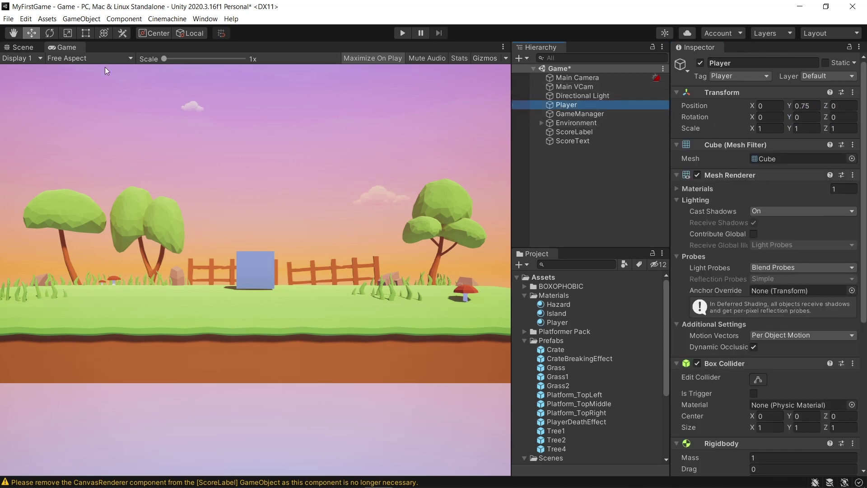
{"action": "left_click", "coordinate": [19, 48]}
{"action": "left_click_drag", "start_coordinate": [308, 275], "coordinate": [153, 277]}
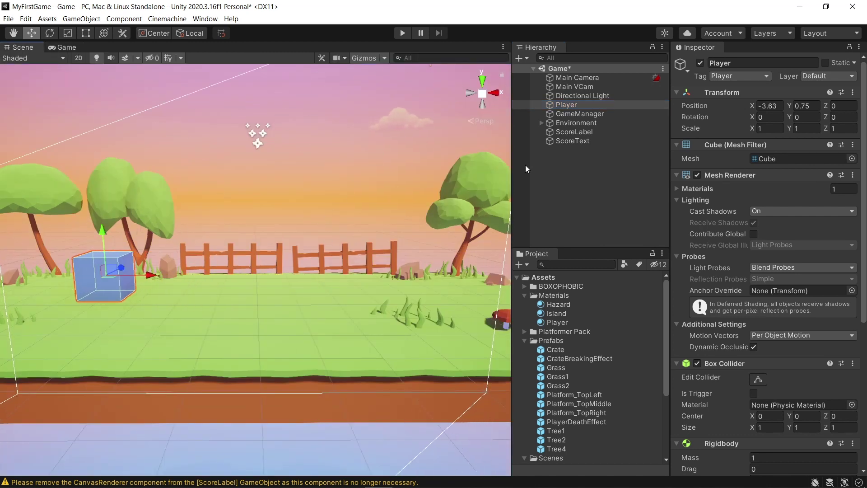
{"action": "left_click", "coordinate": [66, 48]}
{"action": "left_click", "coordinate": [575, 86]}
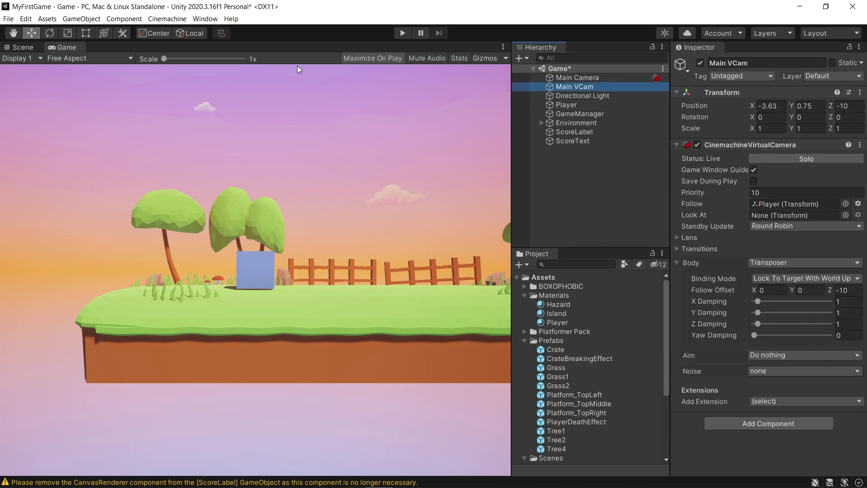
{"action": "left_click", "coordinate": [22, 47]}
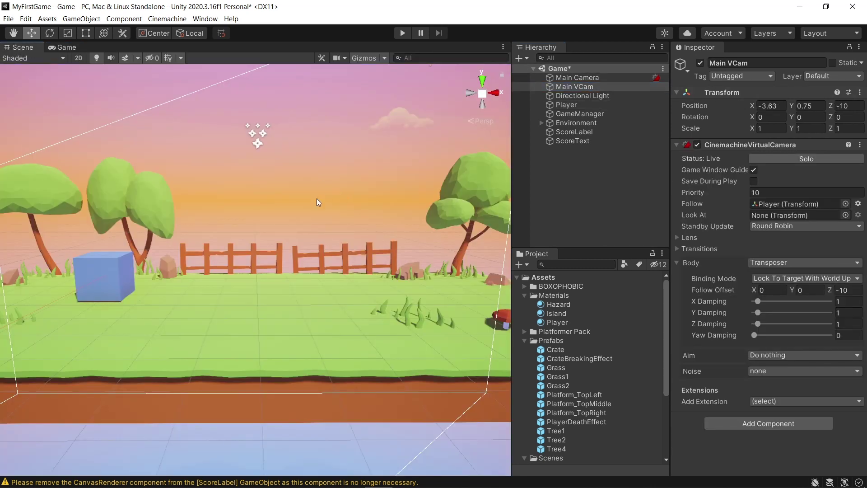
{"action": "key", "text": "ctrl+z"}
{"action": "key", "text": "ctrl+z"}
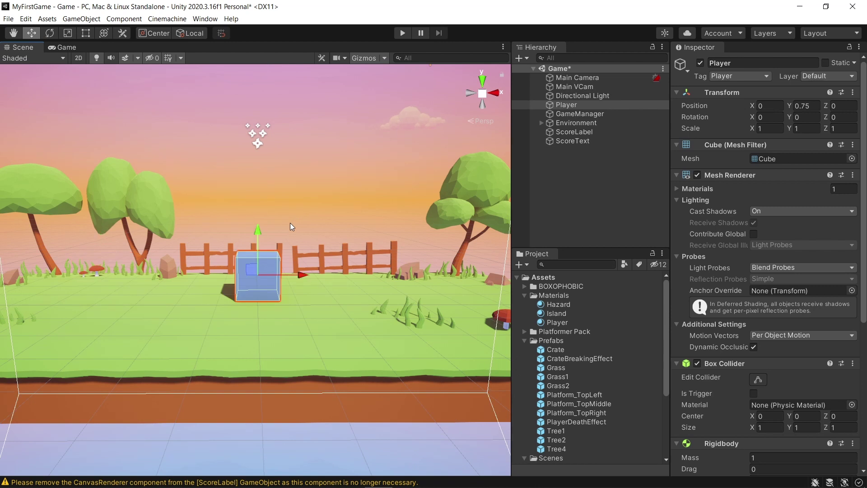
- Try different Z values for Main VCam's Follow Offset while watching the Game view, and set Z back to -10
{"action": "left_click", "coordinate": [557, 88]}
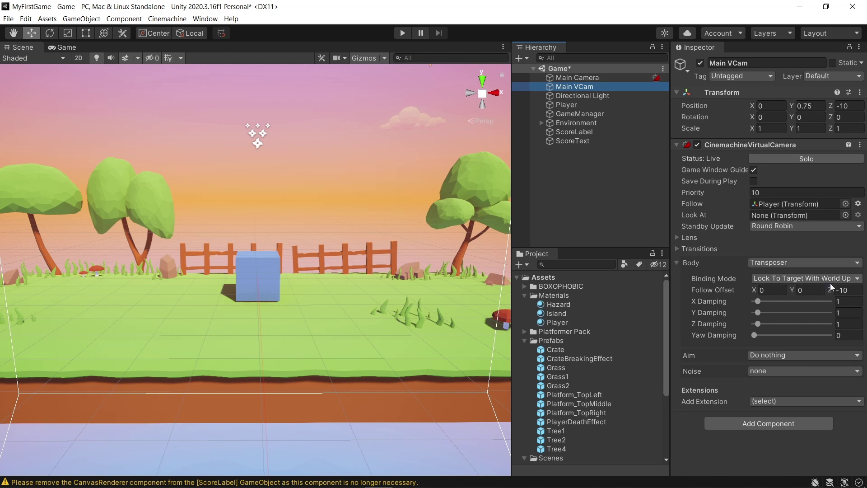
{"action": "left_click_drag", "start_coordinate": [831, 291], "coordinate": [840, 294]}
{"action": "left_click", "coordinate": [62, 47]}
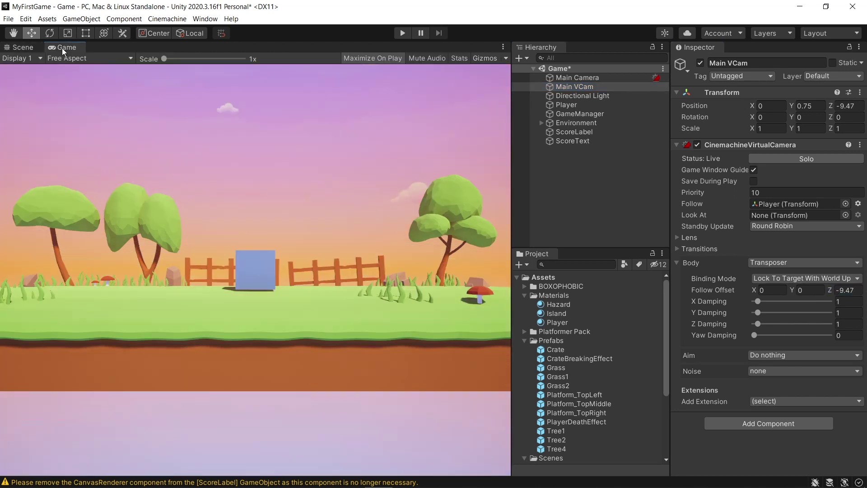
{"action": "mouse_move", "coordinate": [831, 291]}
{"action": "left_mouse_down"}
{"action": "mouse_move", "coordinate": [844, 292]}
{"action": "mouse_move", "coordinate": [836, 295]}
{"action": "left_mouse_up"}
{"action": "double_click", "coordinate": [858, 290]}
{"action": "type", "text": "-10"}
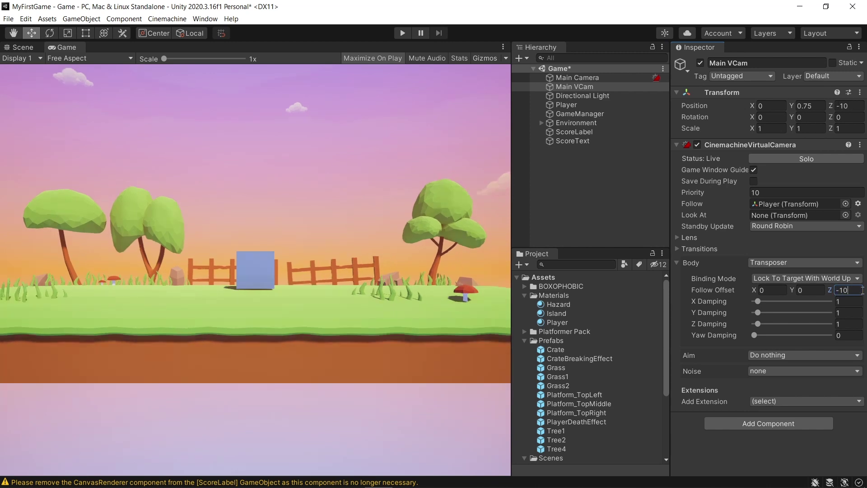
- Set Main VCam's Follow Offset to 2 on Y and 0 on X, and save the scene
{"action": "left_click_drag", "start_coordinate": [797, 290], "coordinate": [810, 294]}
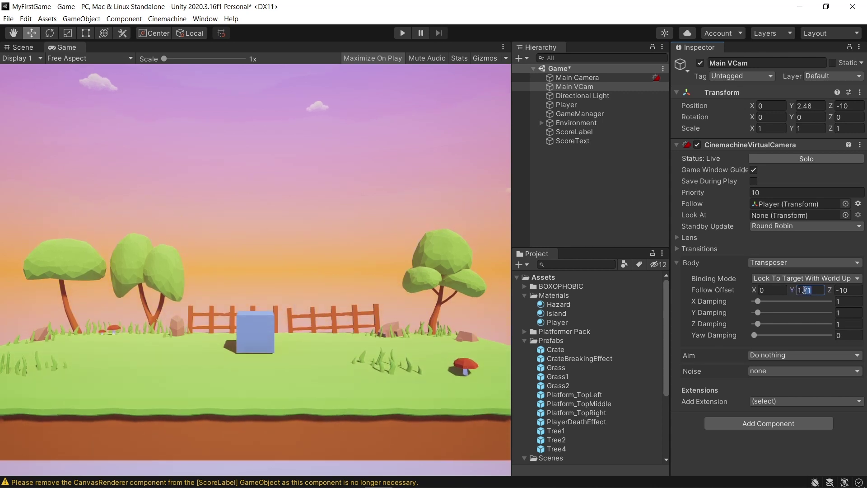
{"action": "left_click_drag", "start_coordinate": [804, 290], "coordinate": [806, 290]}
{"action": "double_click", "coordinate": [806, 290]}
{"action": "type", "text": "2"}
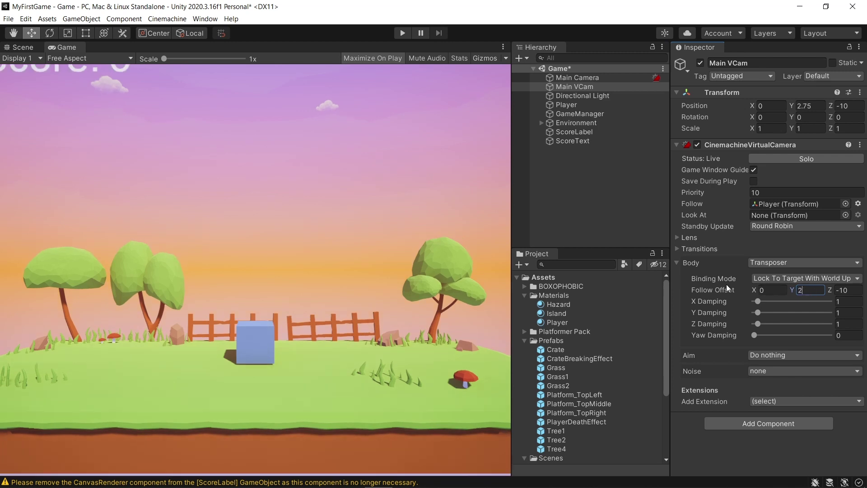
{"action": "mouse_move", "coordinate": [755, 290]}
{"action": "left_mouse_down"}
{"action": "mouse_move", "coordinate": [767, 289]}
{"action": "mouse_move", "coordinate": [752, 290]}
{"action": "left_mouse_up"}
{"action": "double_click", "coordinate": [778, 290]}
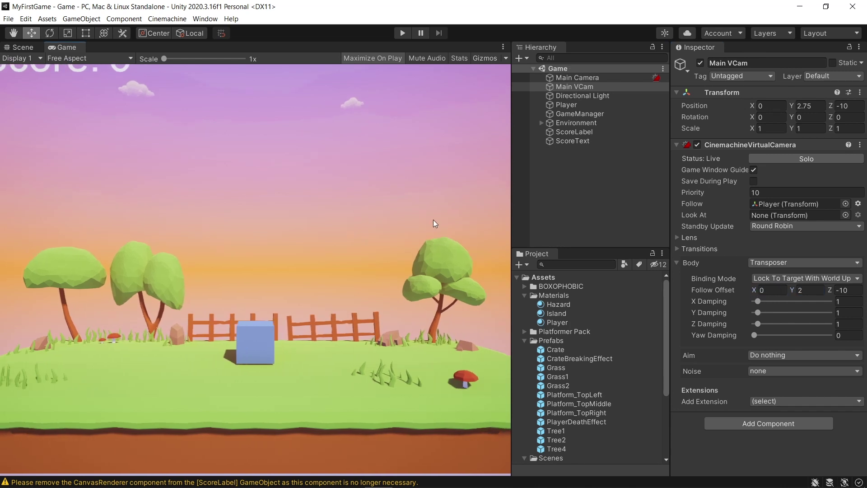
- Play-test the game, moving the player back and forth across the island to check how the camera follows
{"action": "key", "text": "ctrl+p"}
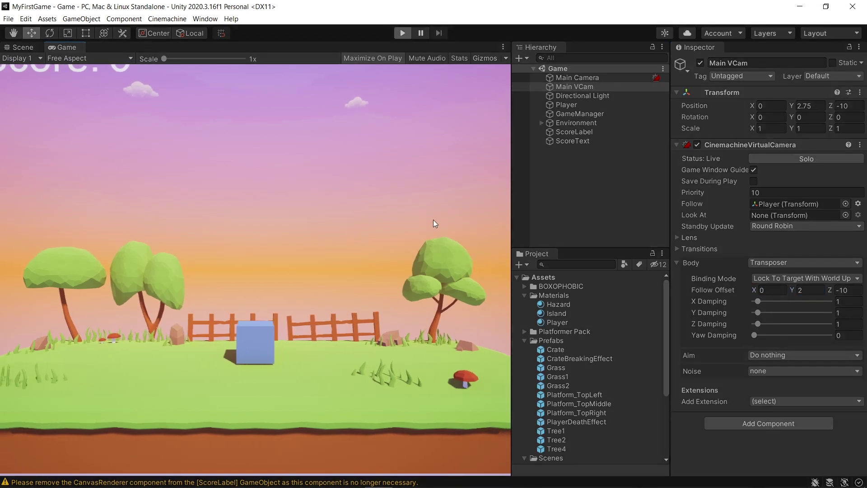
{"action": "key", "text": "d"}
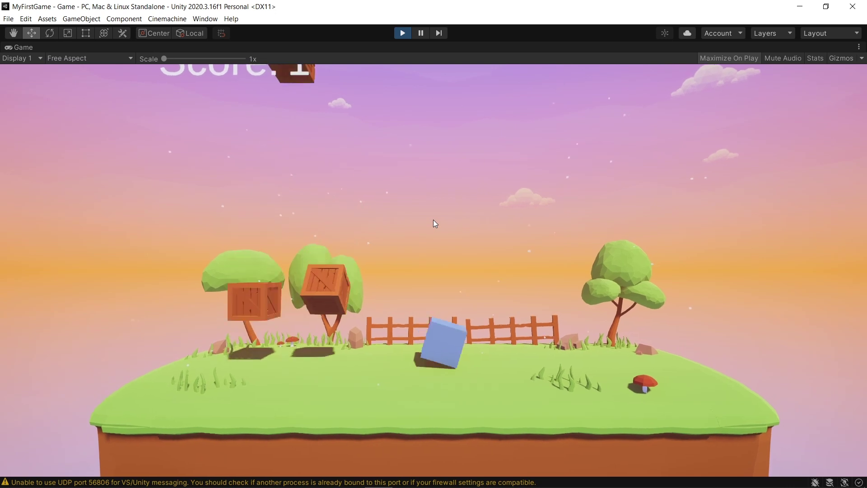
{"action": "key", "text": "a"}
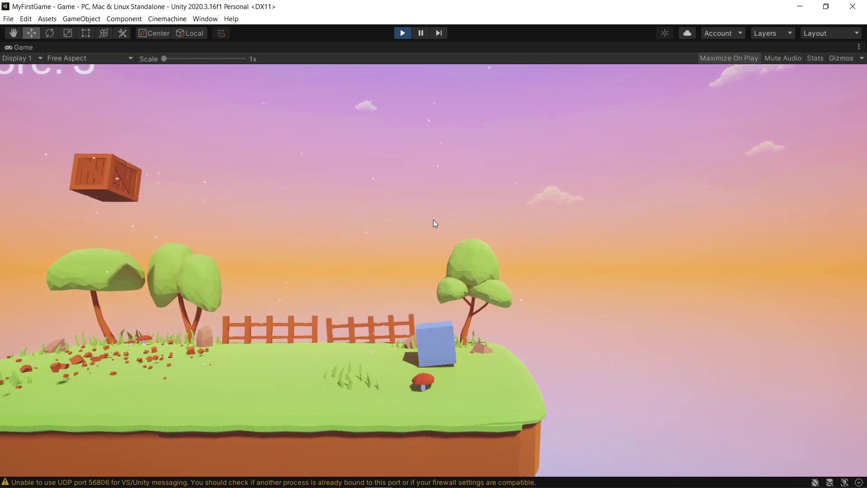
{"action": "key", "text": "d"}
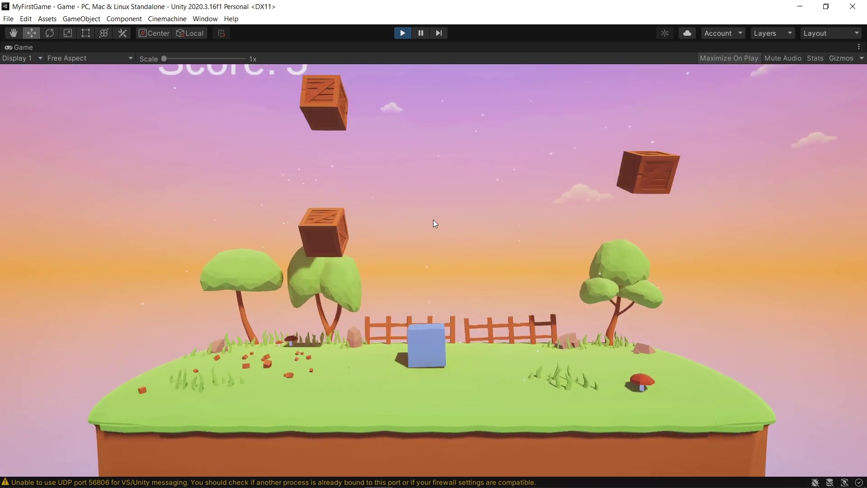
{"action": "key", "text": "a"}
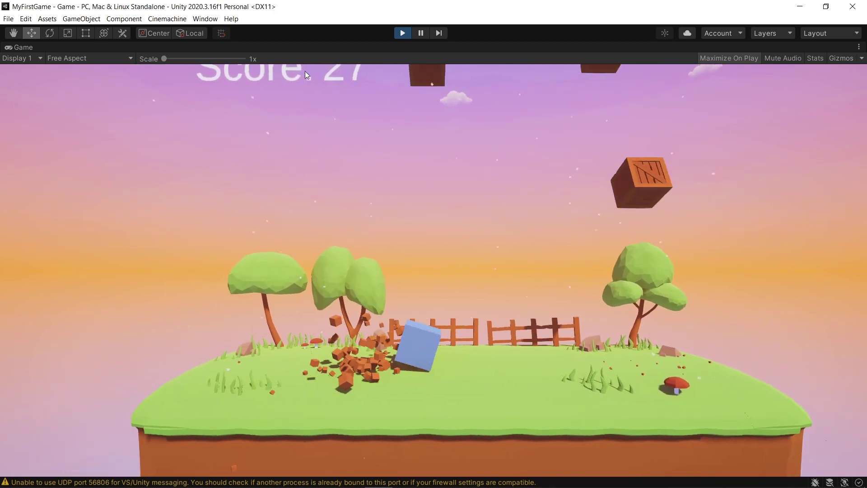
{"action": "key", "text": "ctrl+p"}
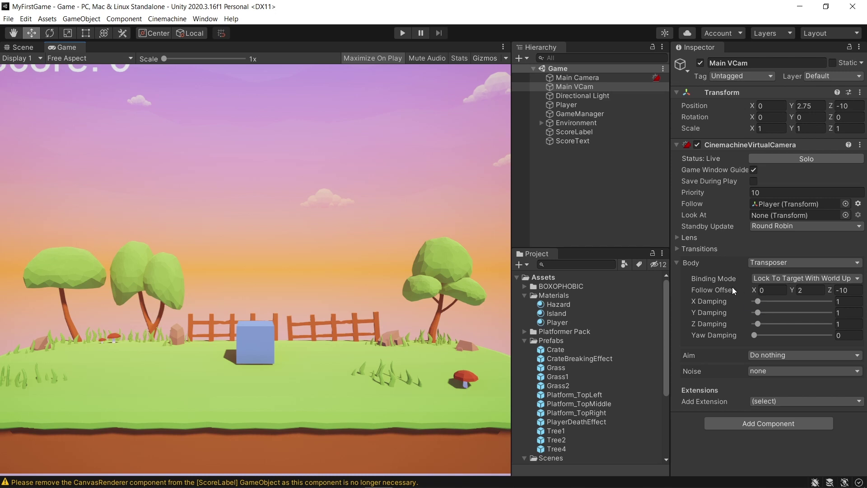
- Try an X Damping of about 12.4 on Main VCam and play-test the camera's sideways follow
{"action": "left_click", "coordinate": [23, 47]}
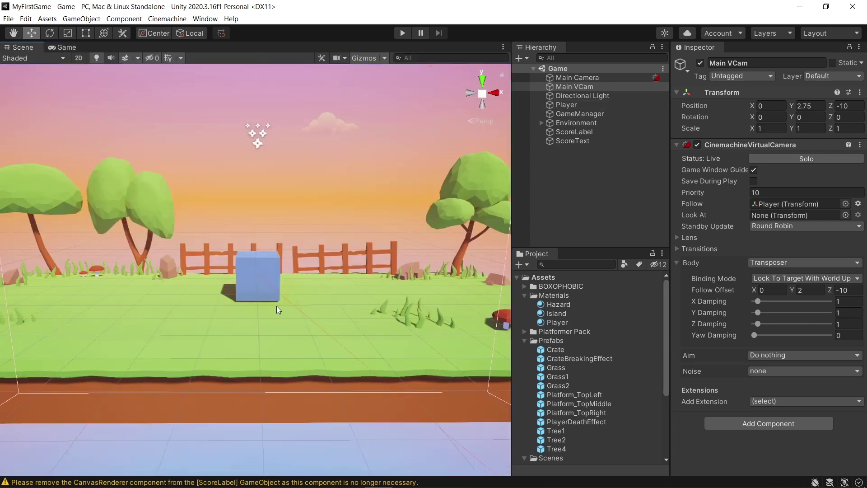
{"action": "left_click_drag", "start_coordinate": [764, 302], "coordinate": [802, 303]}
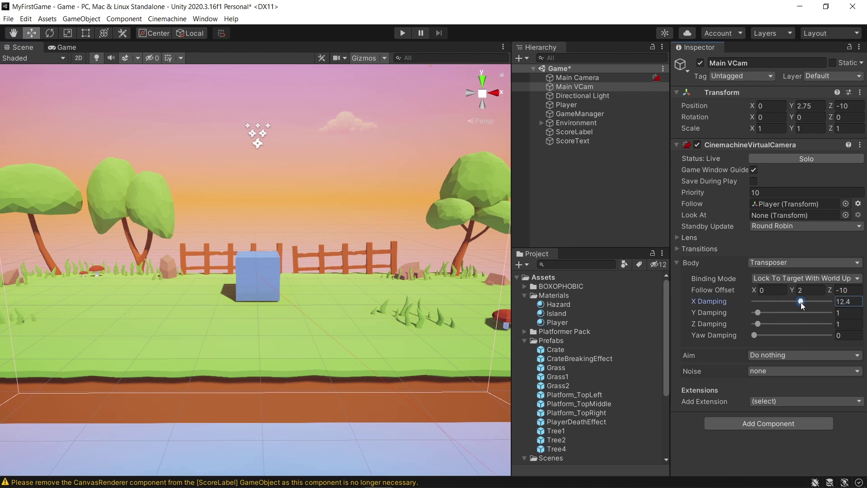
{"action": "key", "text": "ctrl+p"}
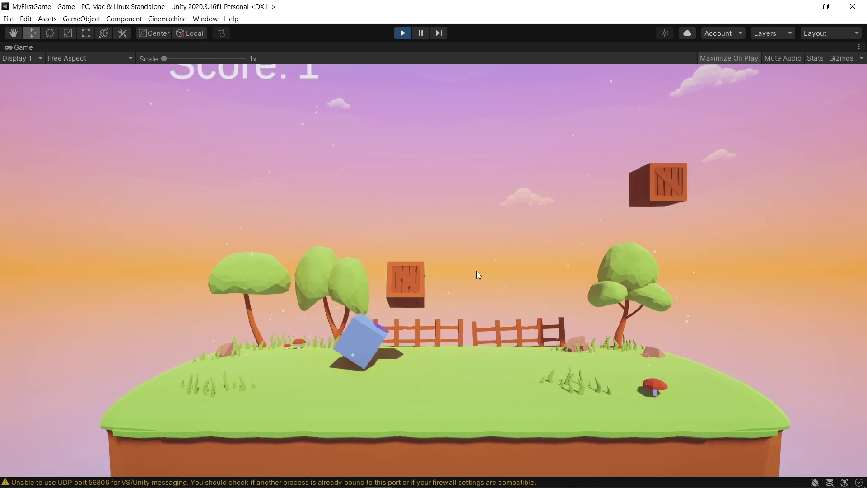
{"action": "key", "text": "Right"}
{"action": "key", "text": "Left"}
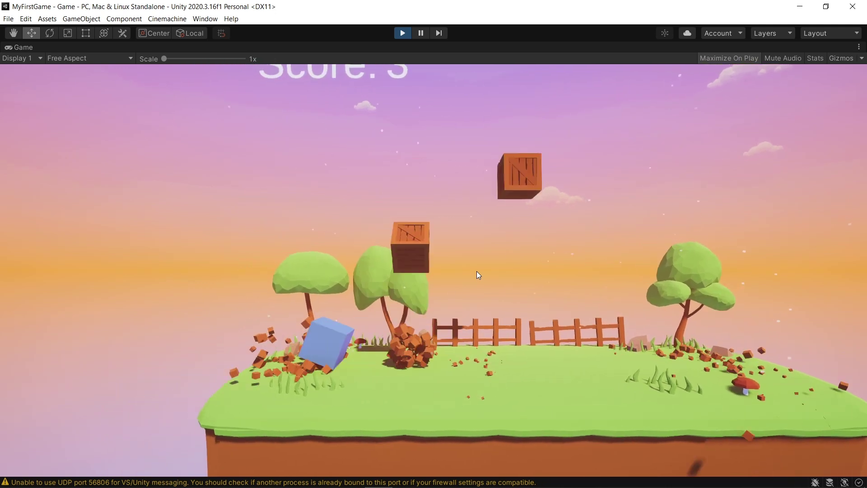
{"action": "key", "text": "Right"}
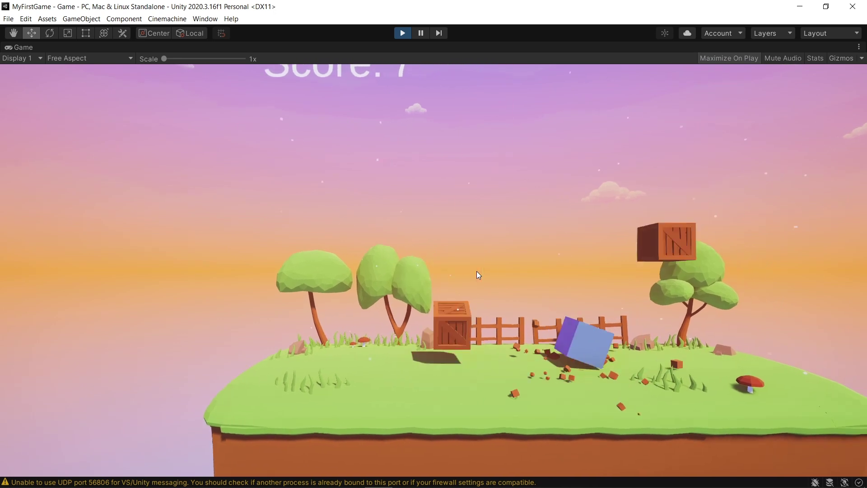
{"action": "key", "text": "Left"}
{"action": "key", "text": "Right"}
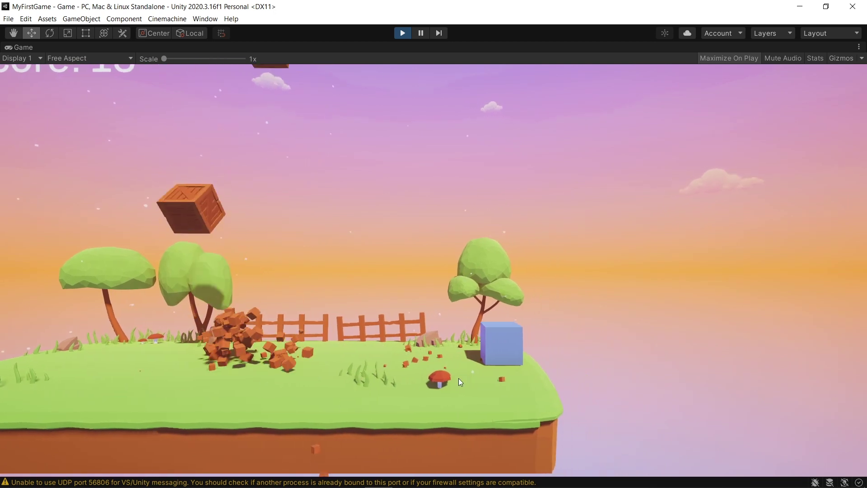
{"action": "key", "text": "ctrl+p"}
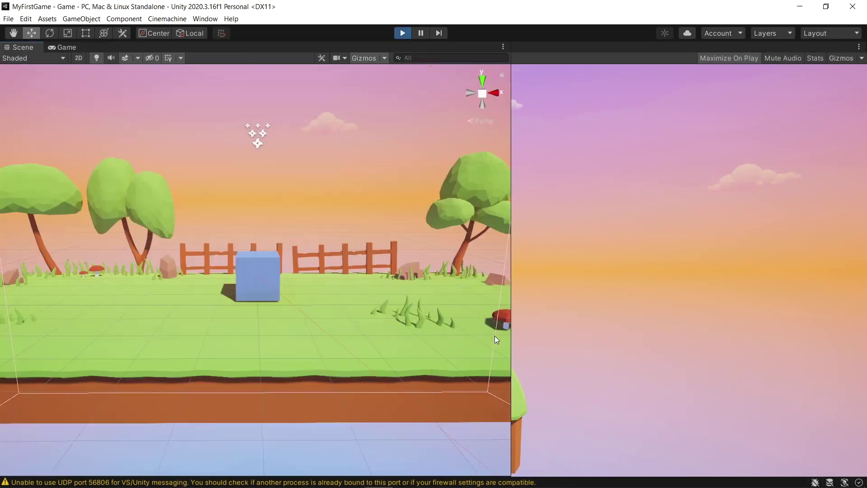
- Set Main VCam's X Damping to 3 and play-test the camera follow
{"action": "left_click", "coordinate": [850, 302]}
{"action": "double_click", "coordinate": [855, 301]}
{"action": "type", "text": "3"}
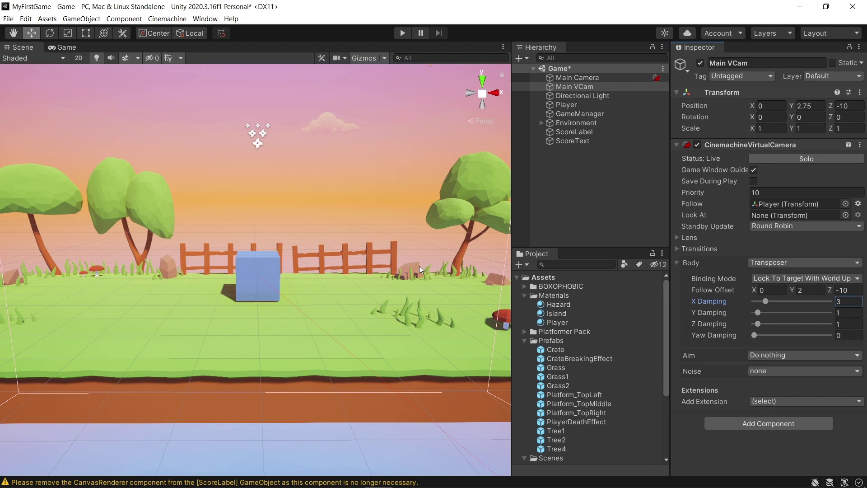
{"action": "key", "text": "ctrl+p"}
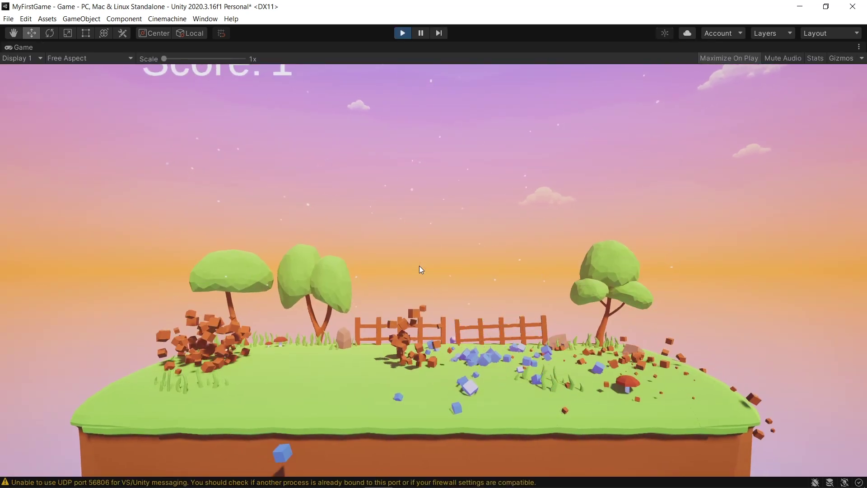
{"action": "key", "text": "ctrl+p"}
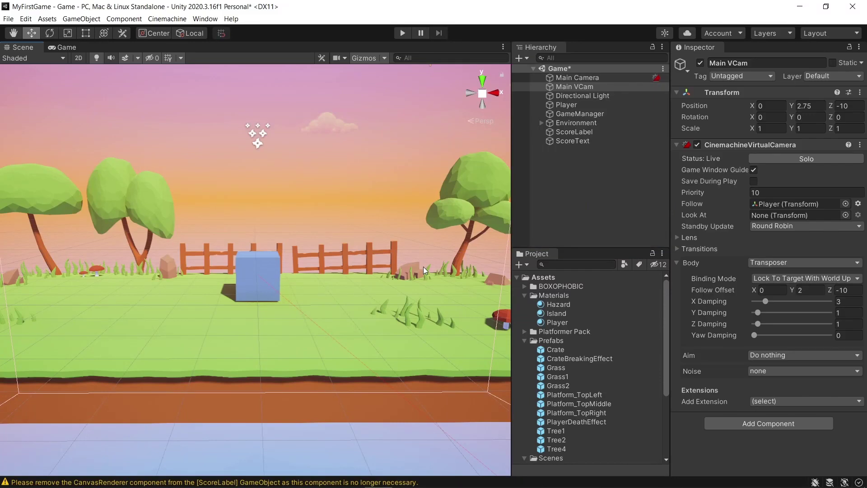
- Raise Main VCam's Y Damping to 20, save the scene and play-test the camera follow
{"action": "left_click", "coordinate": [850, 312]}
{"action": "left_click_drag", "start_coordinate": [757, 316], "coordinate": [846, 315]}
{"action": "key", "text": "ctrl+s"}
{"action": "key", "text": "ctrl+p"}
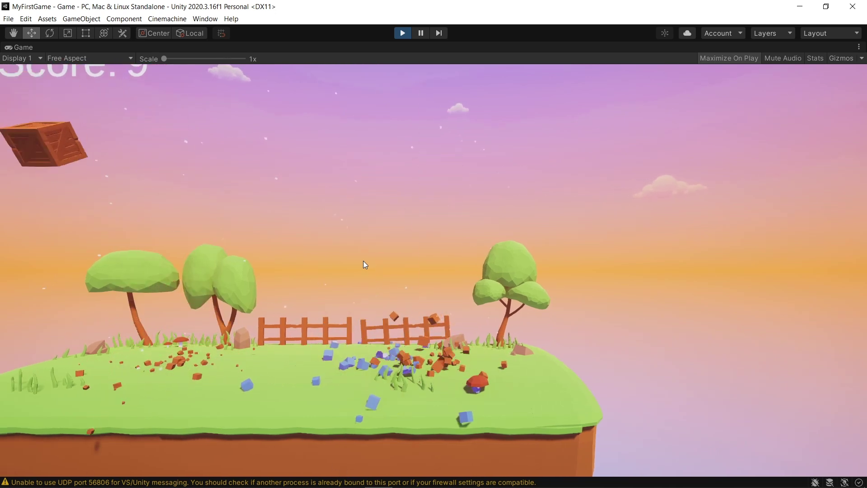
{"action": "key", "text": "ctrl+p"}
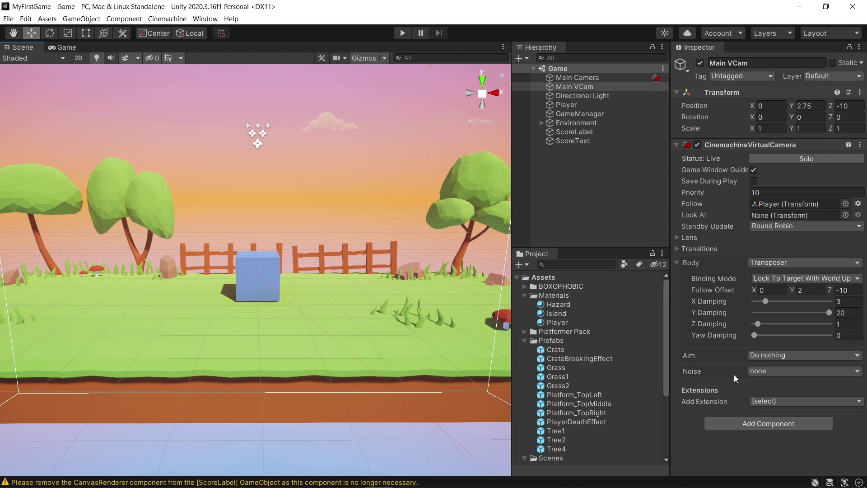
- Add the CinemachineImpulseListener extension to Main VCam
{"action": "left_click", "coordinate": [549, 87]}
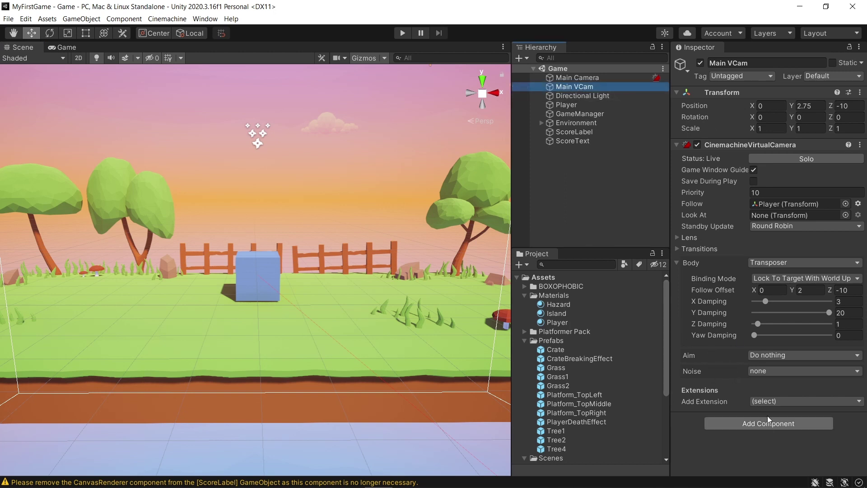
{"action": "left_click", "coordinate": [769, 401]}
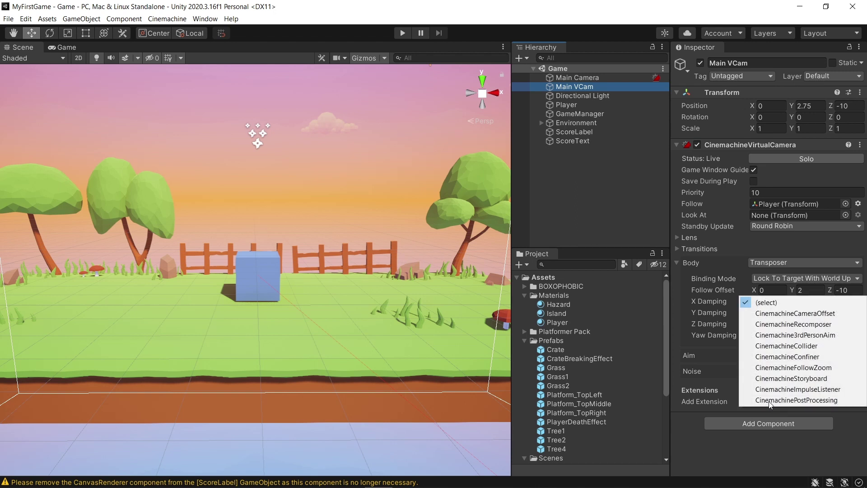
{"action": "left_click", "coordinate": [700, 389]}
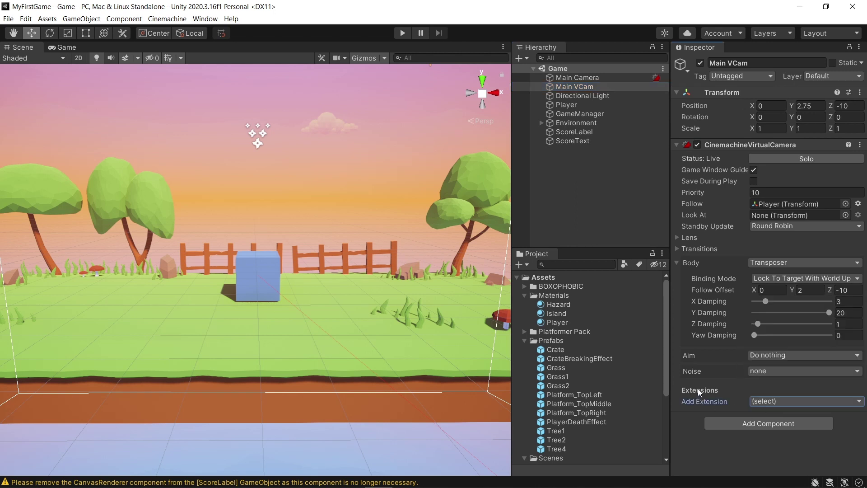
{"action": "left_click", "coordinate": [763, 402]}
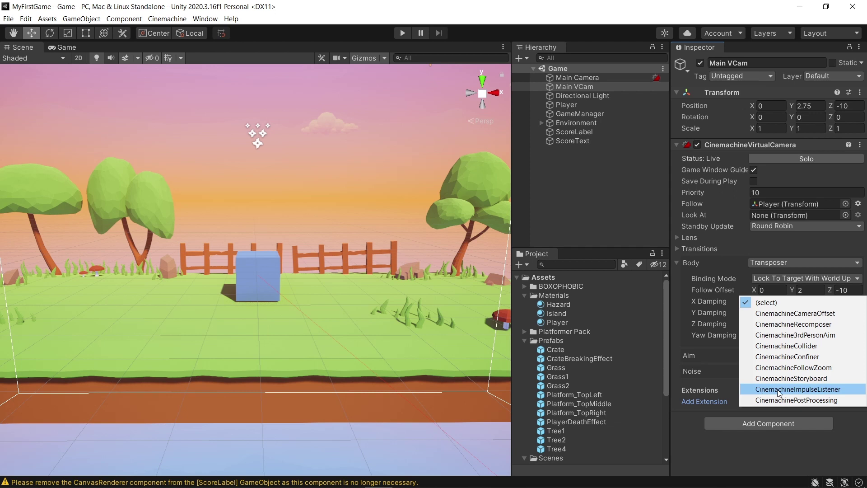
{"action": "left_click", "coordinate": [826, 389]}
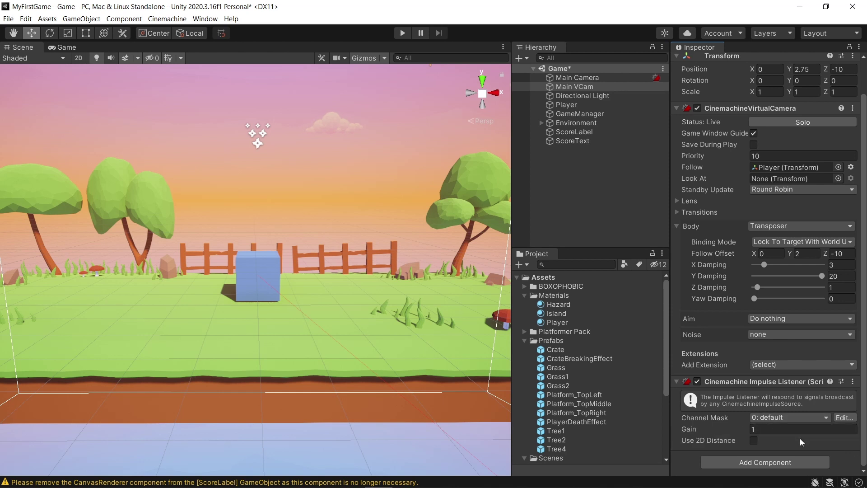
- Add a Cinemachine Impulse Source component to the Player
{"action": "left_click", "coordinate": [552, 106]}
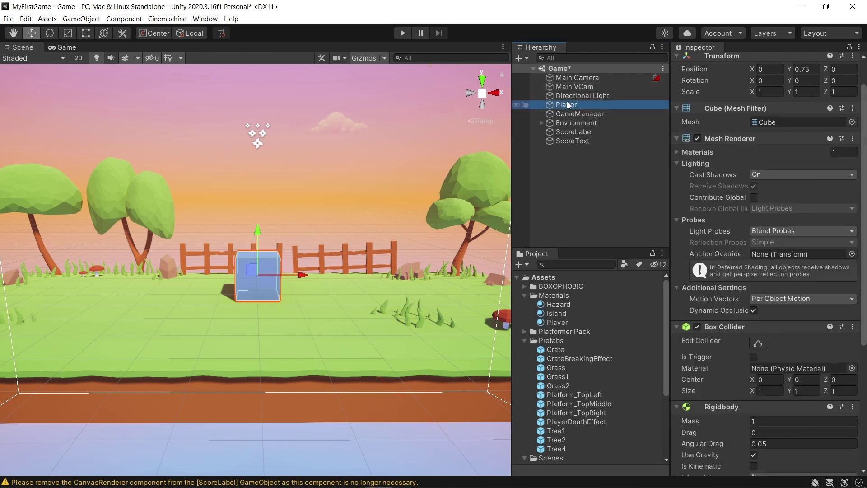
{"action": "left_click_drag", "start_coordinate": [865, 283], "coordinate": [863, 412]}
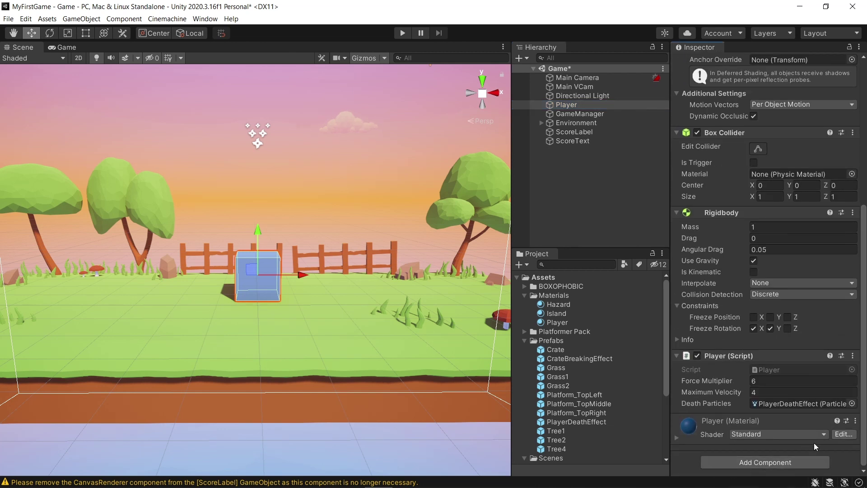
{"action": "left_click", "coordinate": [761, 463]}
{"action": "type", "text": "impulse"}
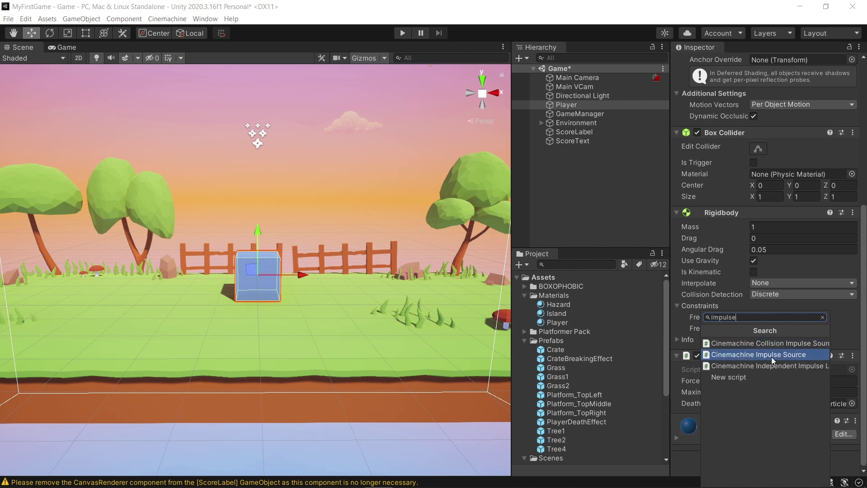
{"action": "left_click", "coordinate": [796, 358]}
- Create a new Noise Settings asset named CameraShake in Assets for the Impulse Source's Raw Signal
{"action": "scroll", "coordinate": [864, 344], "scroll_direction": "down", "scroll_amount": 10}
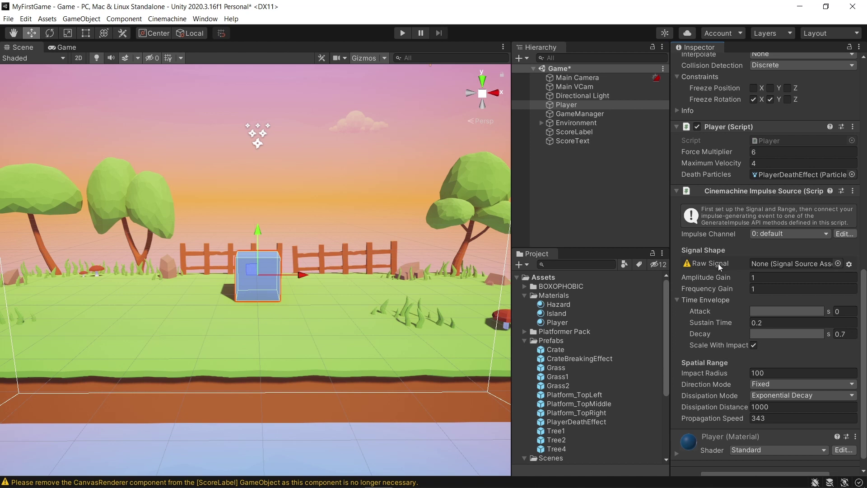
{"action": "mouse_move", "coordinate": [711, 265]}
{"action": "left_click", "coordinate": [707, 266]}
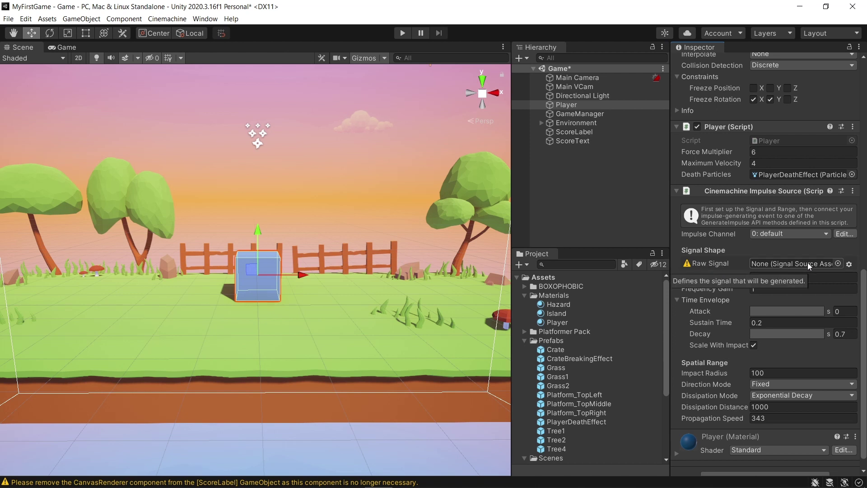
{"action": "left_click", "coordinate": [850, 264]}
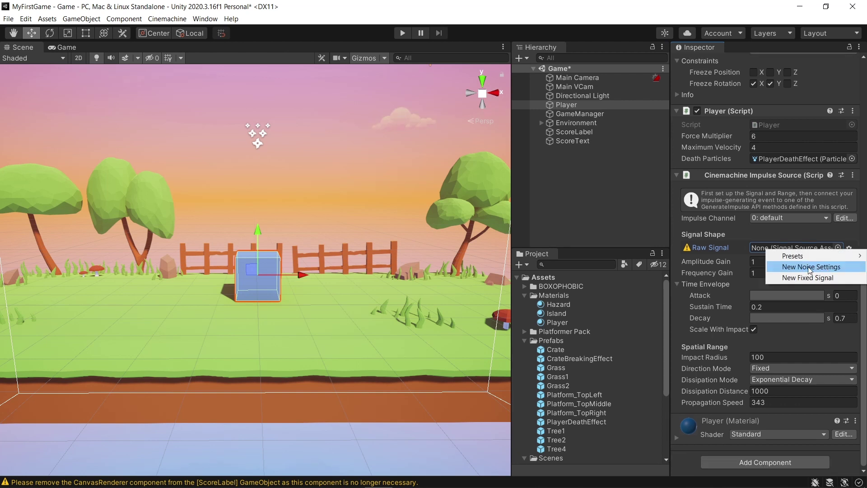
{"action": "left_click", "coordinate": [807, 270]}
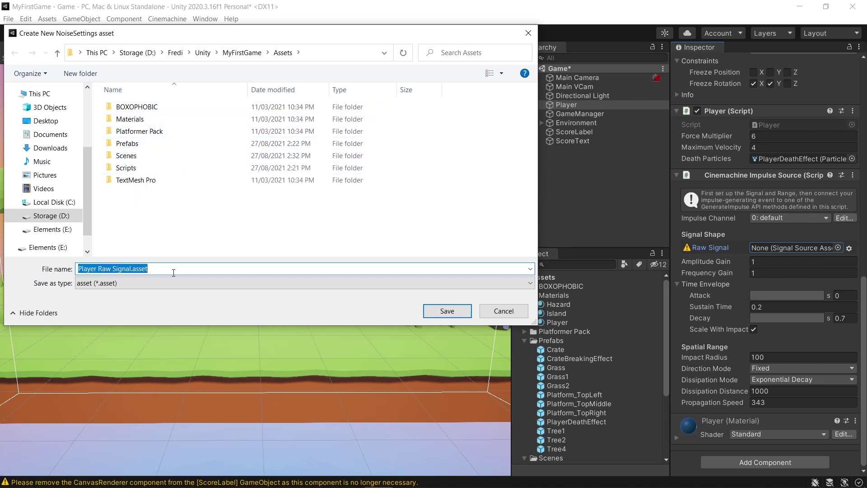
{"action": "left_click_drag", "start_coordinate": [132, 268], "coordinate": [52, 270]}
{"action": "key", "text": "BackSpace"}
{"action": "type", "text": "CameraShake"}
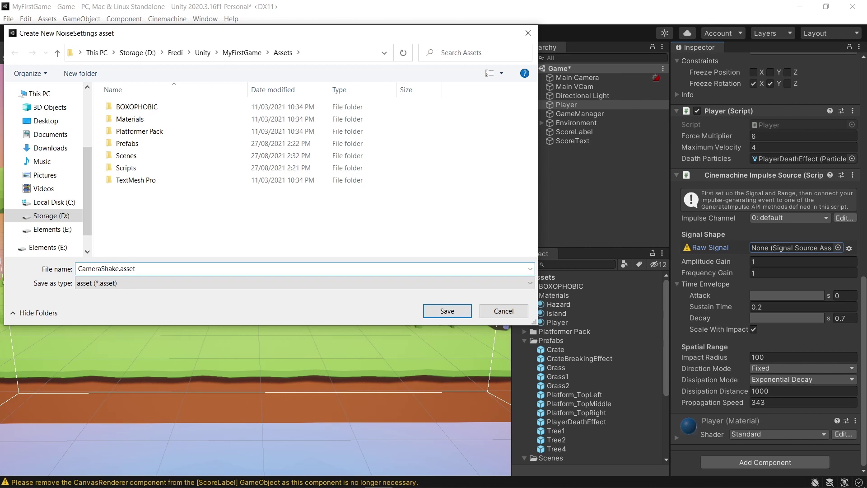
{"action": "key", "text": "Return"}
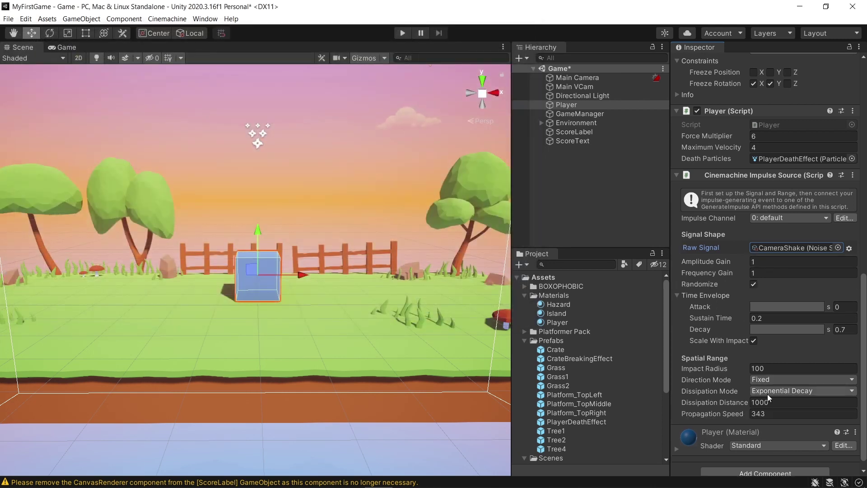
- Add a Position X noise component to the CameraShake asset with frequency 5 and amplitude 1
{"action": "left_click_drag", "start_coordinate": [664, 341], "coordinate": [665, 417]}
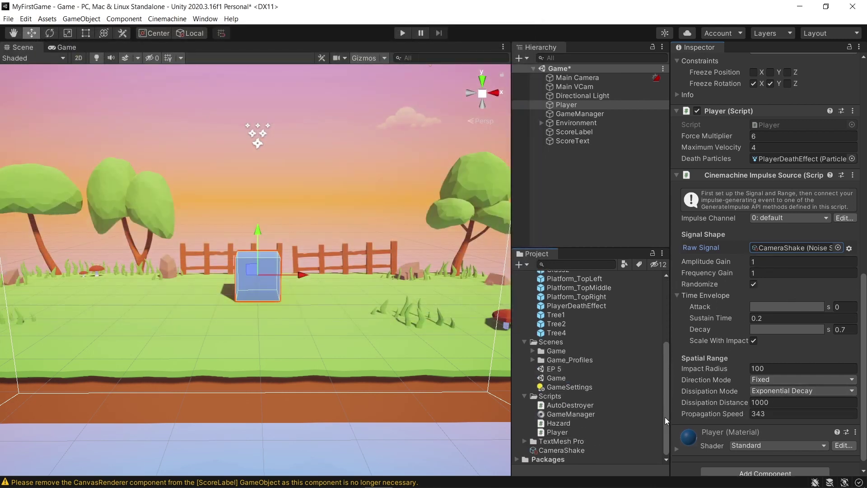
{"action": "left_click", "coordinate": [560, 450]}
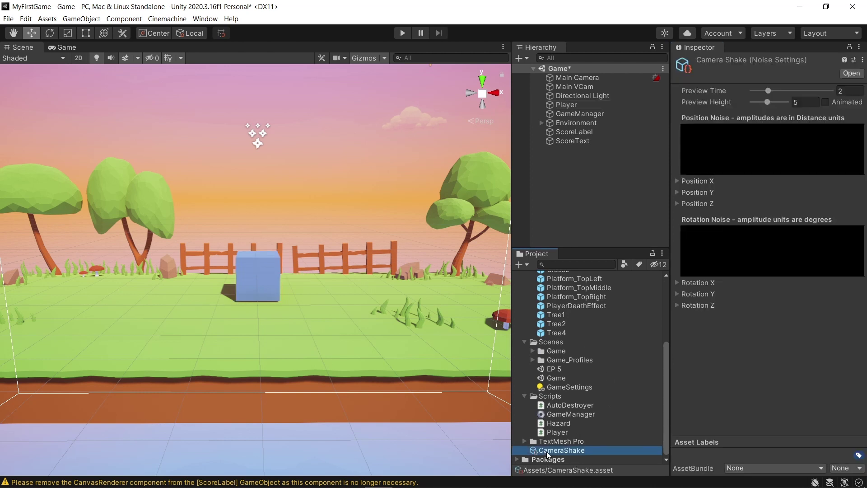
{"action": "left_click", "coordinate": [677, 181]}
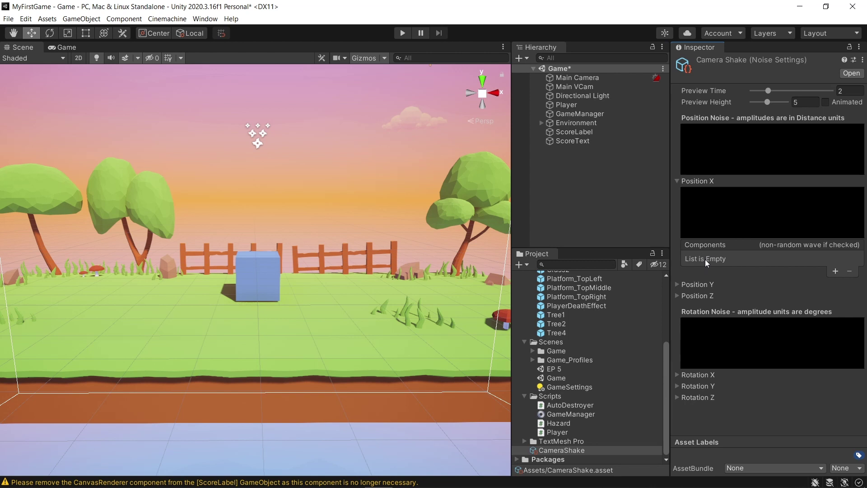
{"action": "left_click", "coordinate": [836, 271]}
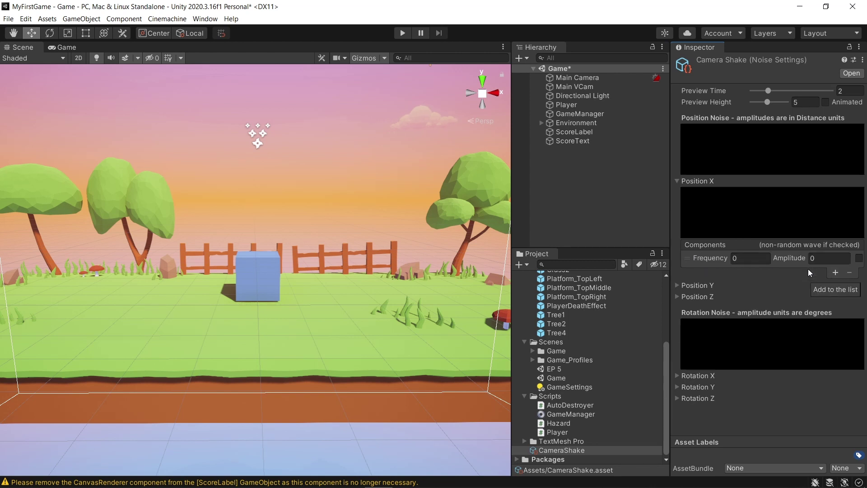
{"action": "left_click", "coordinate": [750, 258]}
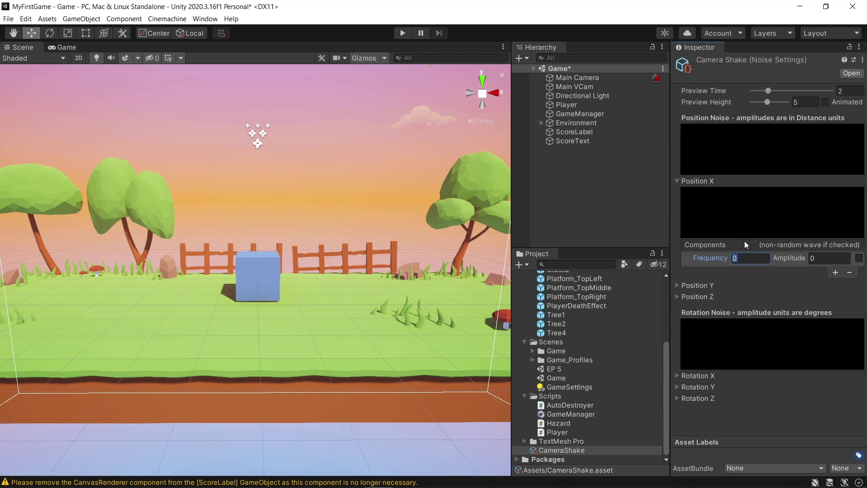
{"action": "type", "text": "5"}
{"action": "left_click", "coordinate": [818, 259]}
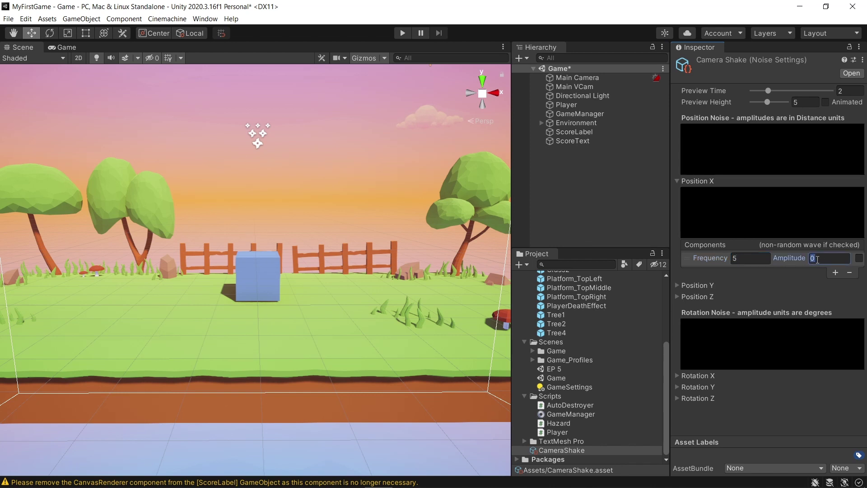
{"action": "type", "text": "1"}
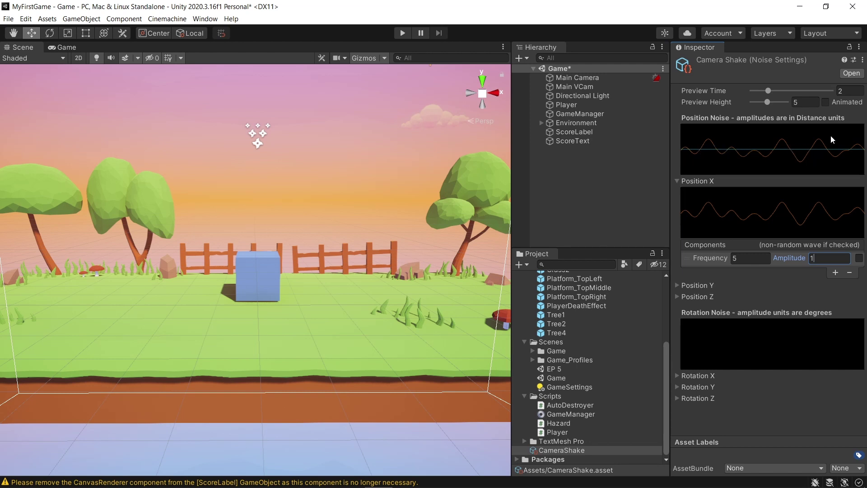
- Give CameraShake's Position Y noise a component with frequency 8 and amplitude 2
{"action": "left_click", "coordinate": [678, 286]}
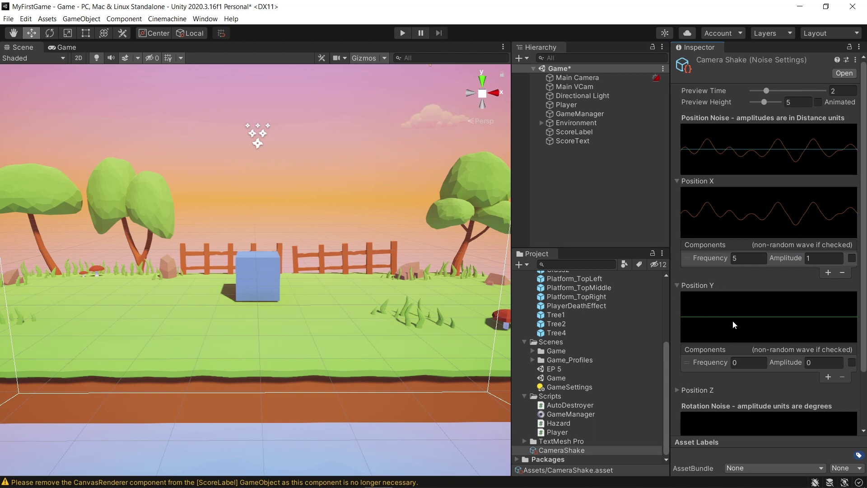
{"action": "left_click", "coordinate": [742, 363]}
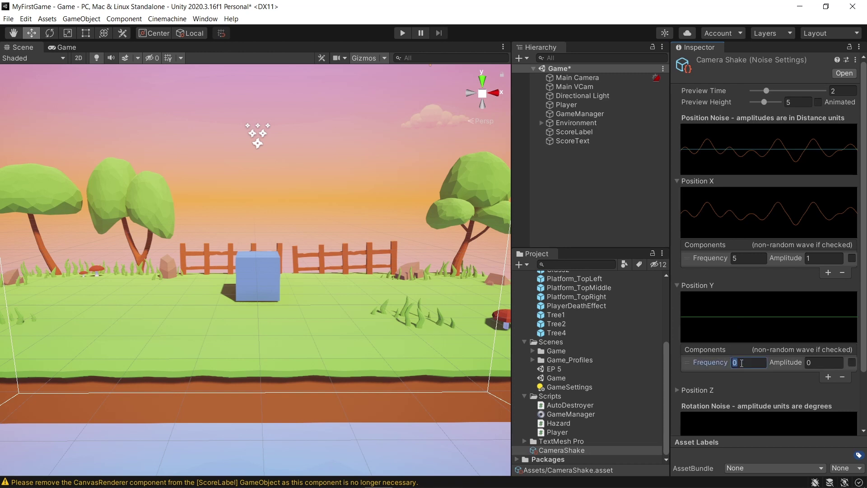
{"action": "type", "text": "8"}
{"action": "left_click", "coordinate": [817, 363]}
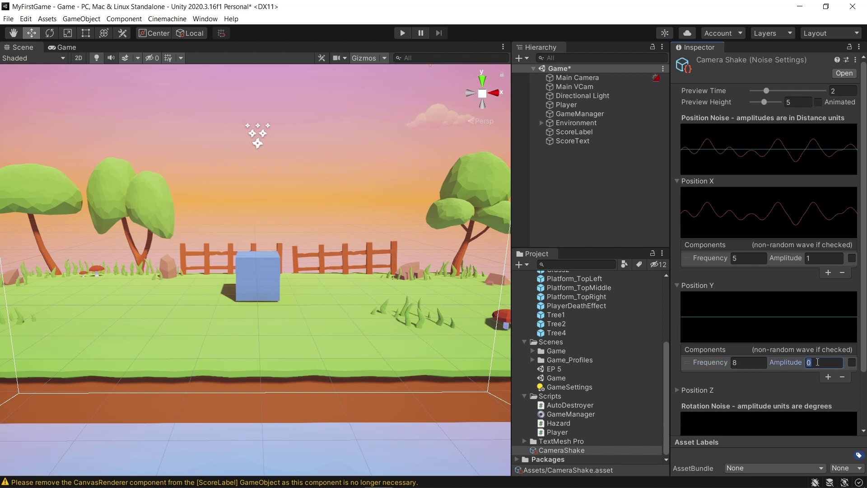
{"action": "type", "text": "2"}
- Give CameraShake's Position Z noise a component with frequency 5 and amplitude 0.5, and save the scene
{"action": "left_click_drag", "start_coordinate": [866, 259], "coordinate": [866, 276]}
{"action": "scroll", "coordinate": [716, 321], "scroll_direction": "down", "scroll_amount": 3}
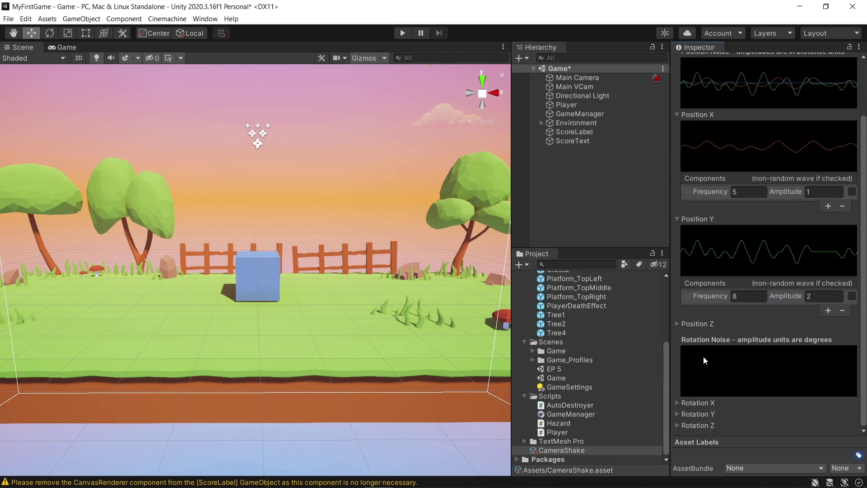
{"action": "left_click", "coordinate": [677, 323]}
{"action": "left_click", "coordinate": [749, 309]}
{"action": "type", "text": "5"}
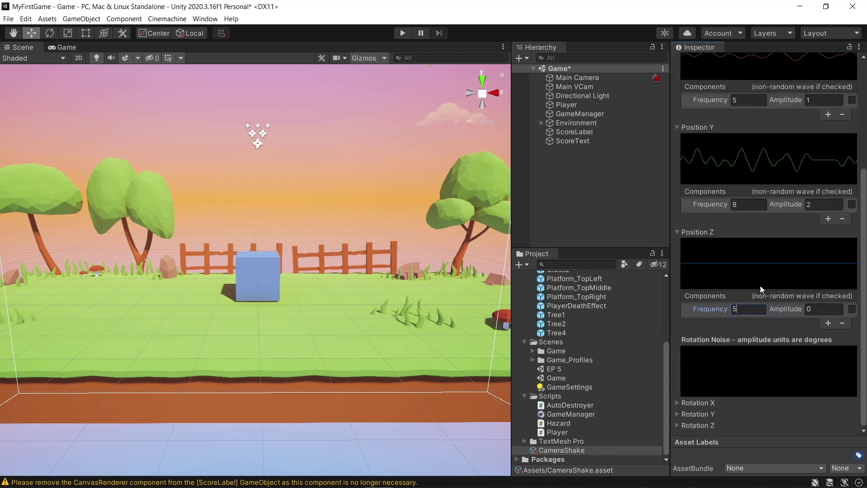
{"action": "left_click", "coordinate": [816, 309]}
{"action": "type", "text": ".5"}
{"action": "key", "text": "Tab"}
{"action": "scroll", "coordinate": [687, 151], "scroll_direction": "up", "scroll_amount": 5}
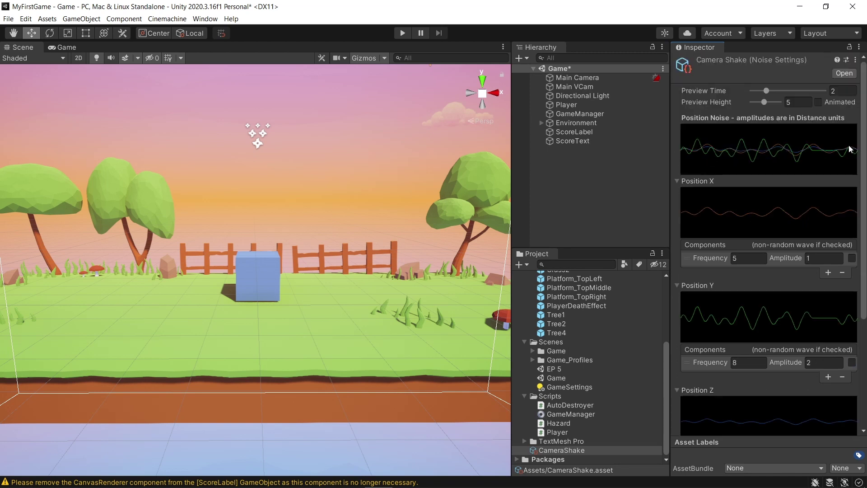
{"action": "key", "text": "ctrl+s"}
- Open the Player script in Visual Studio and add "using Cinemachine;" below the UnityEngine directive
{"action": "left_click", "coordinate": [565, 106]}
{"action": "left_click_drag", "start_coordinate": [864, 194], "coordinate": [864, 416]}
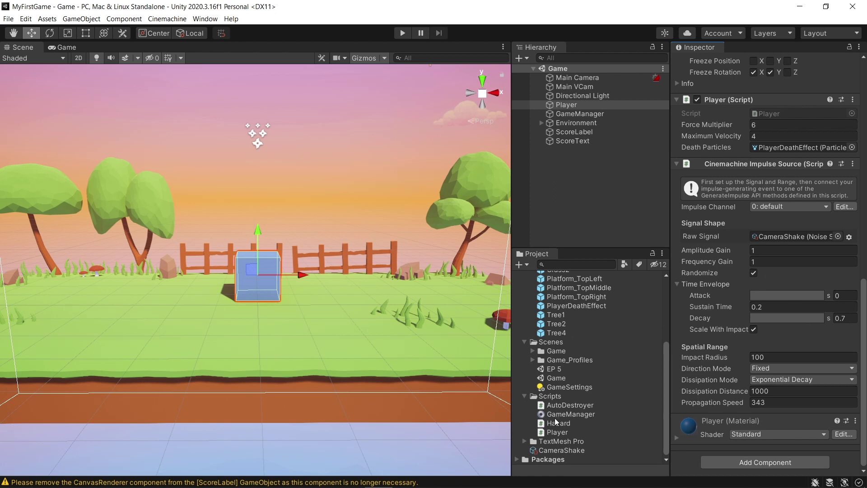
{"action": "double_click", "coordinate": [552, 432]}
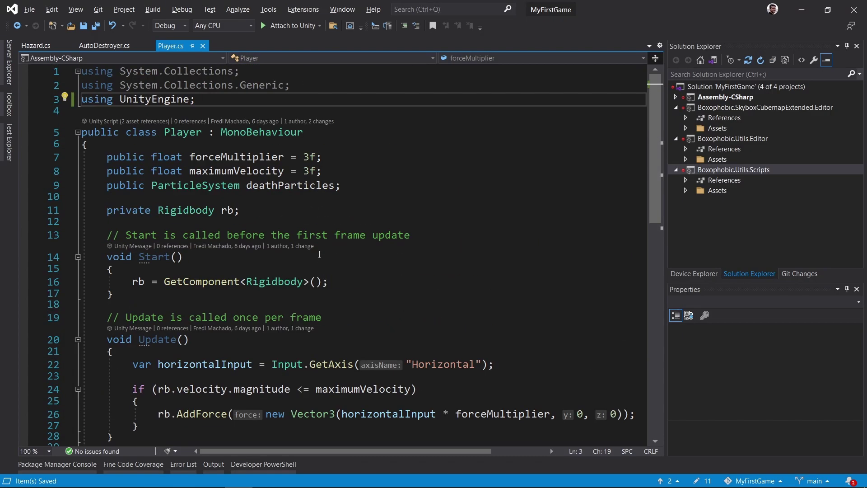
{"action": "key", "text": "Return"}
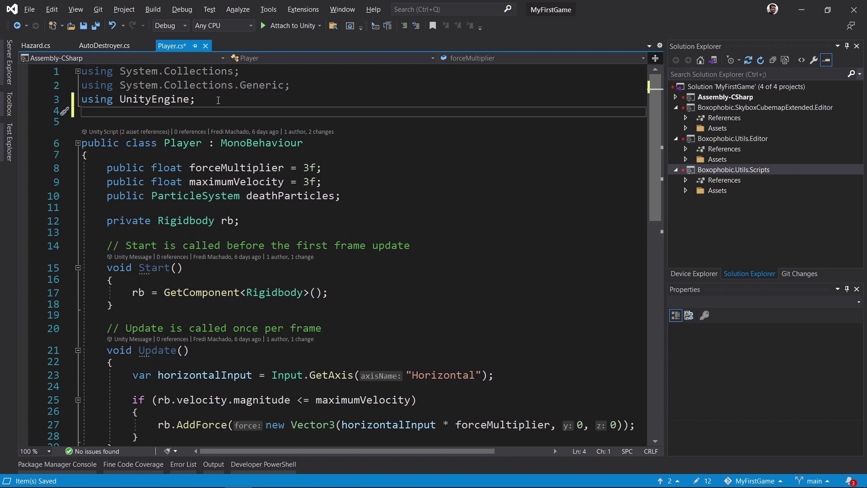
{"action": "type", "text": "using C"}
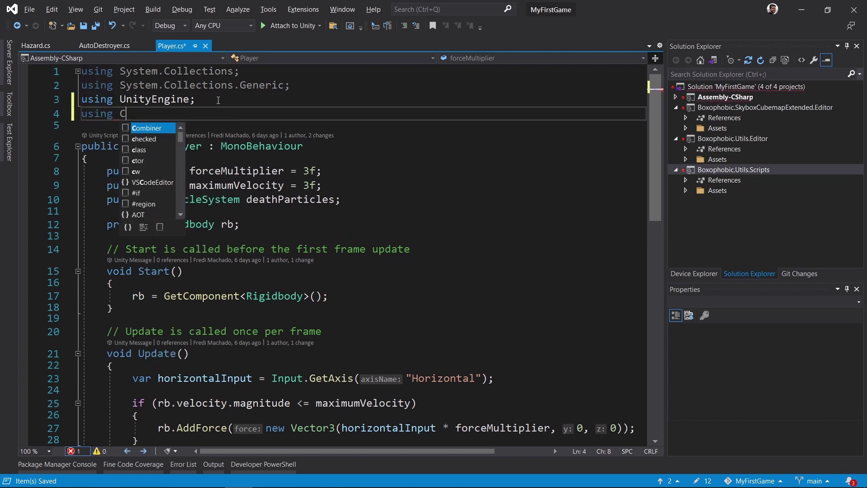
{"action": "type", "text": "inemachine;"}
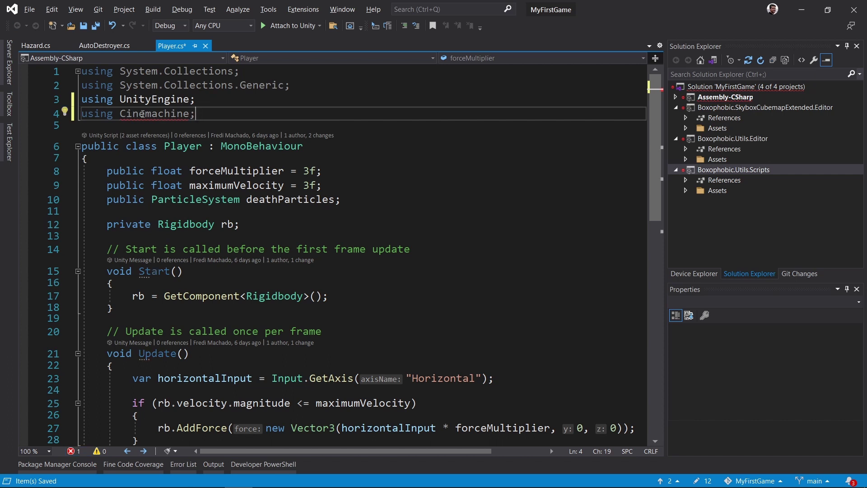
{"action": "mouse_move", "coordinate": [142, 114]}
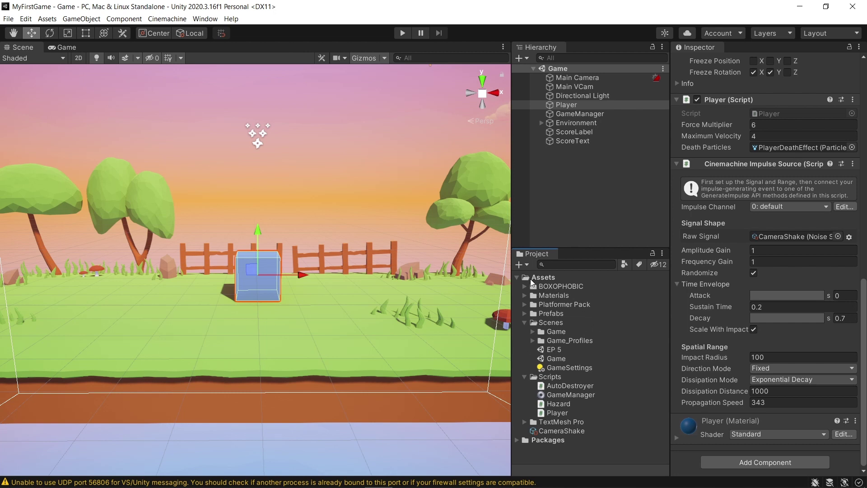
- In Unity, create an Assembly Definition named AssemblyDef in the Scripts folder
{"action": "right_click", "coordinate": [535, 376]}
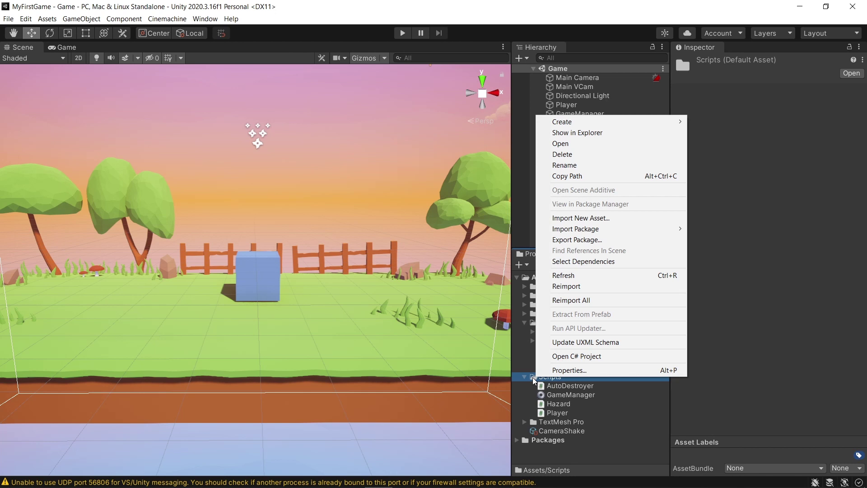
{"action": "mouse_move", "coordinate": [621, 123]}
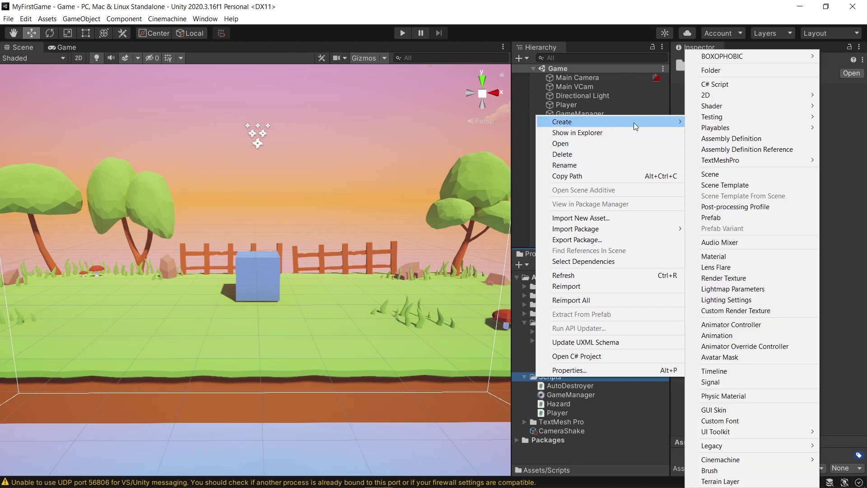
{"action": "left_click", "coordinate": [734, 138]}
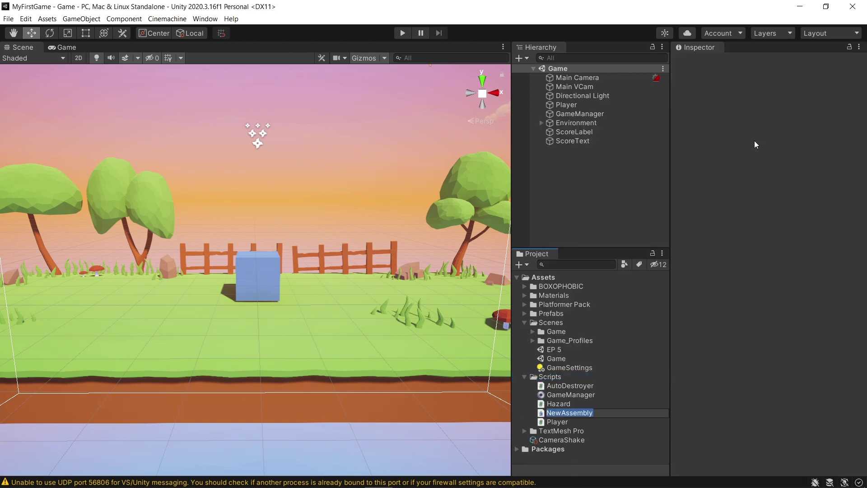
{"action": "type", "text": "AssemblyDef"}
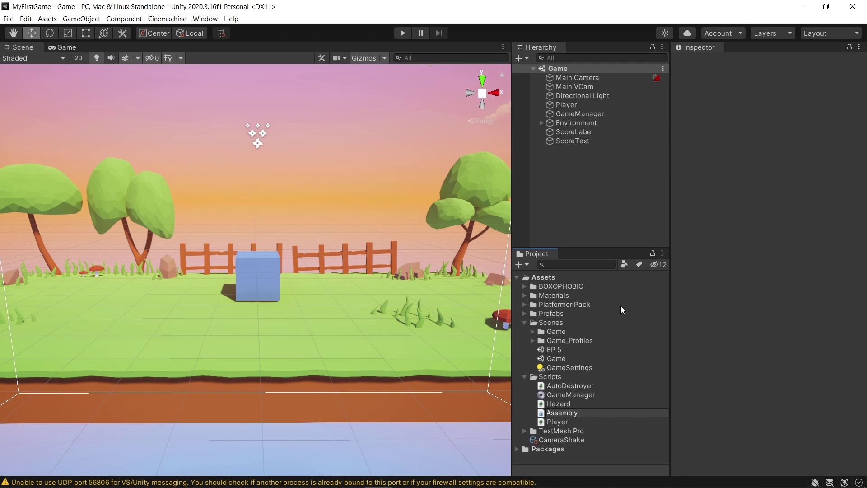
{"action": "key", "text": "Return"}
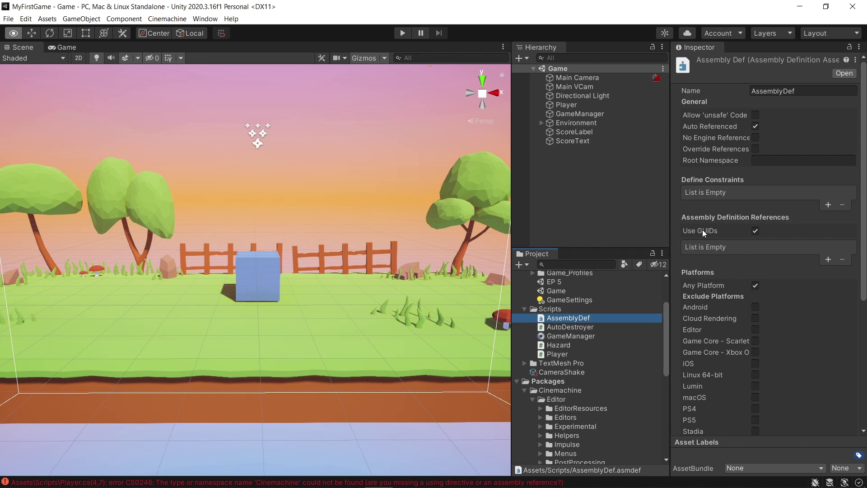
- Add com.unity.cinemachine to AssemblyDef's Assembly Definition References and apply the change
{"action": "left_click", "coordinate": [830, 260]}
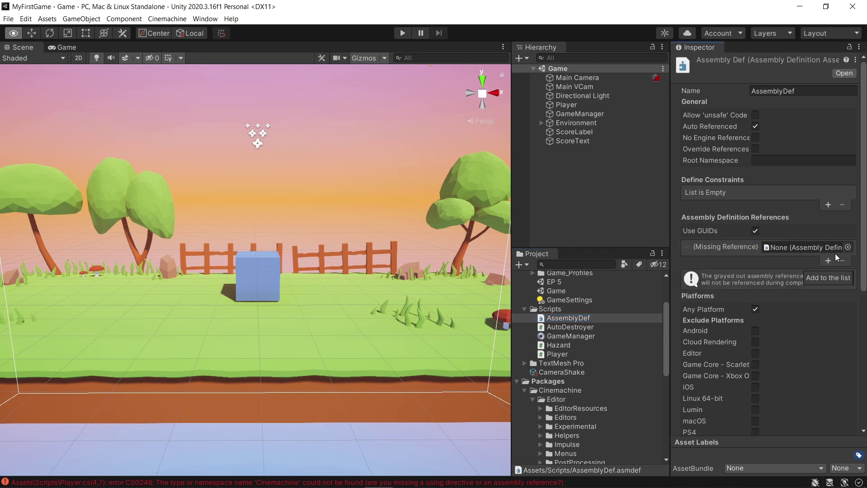
{"action": "left_click", "coordinate": [848, 247]}
{"action": "type", "text": "cinemach"}
{"action": "left_click", "coordinate": [685, 306]}
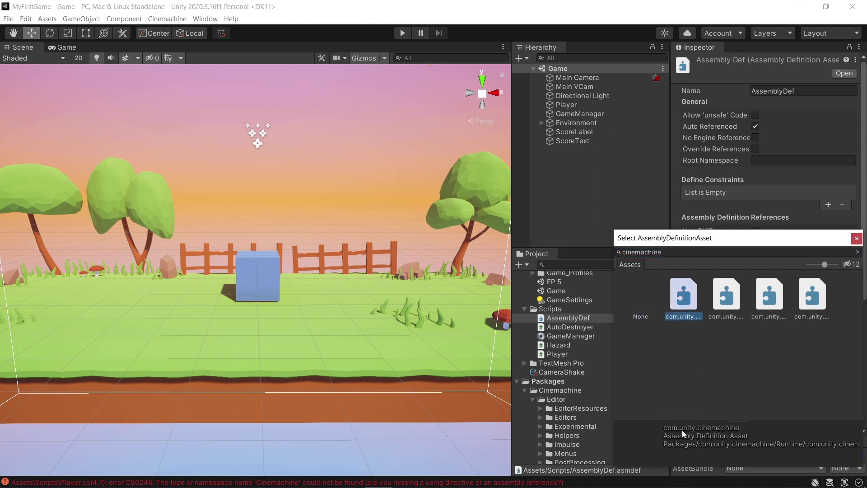
{"action": "double_click", "coordinate": [686, 299]}
{"action": "scroll", "coordinate": [768, 361], "scroll_direction": "down", "scroll_amount": 10}
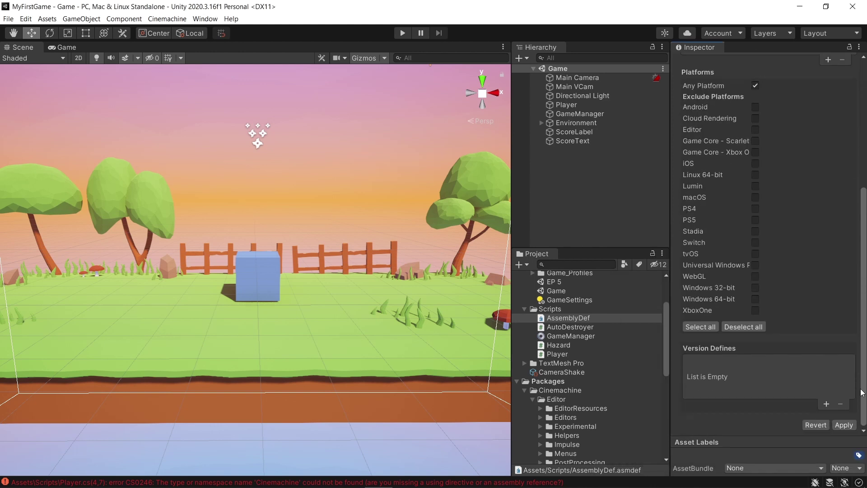
{"action": "left_click", "coordinate": [844, 425]}
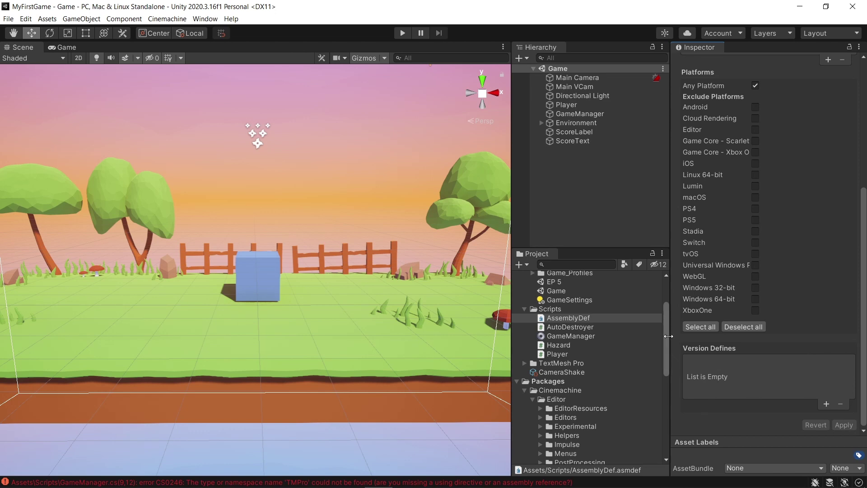
- Switch to the Player script in Visual Studio and declare a private field of type CinemachineImpulseSource below the Rigidbody field
{"action": "key", "text": "alt+Tab"}
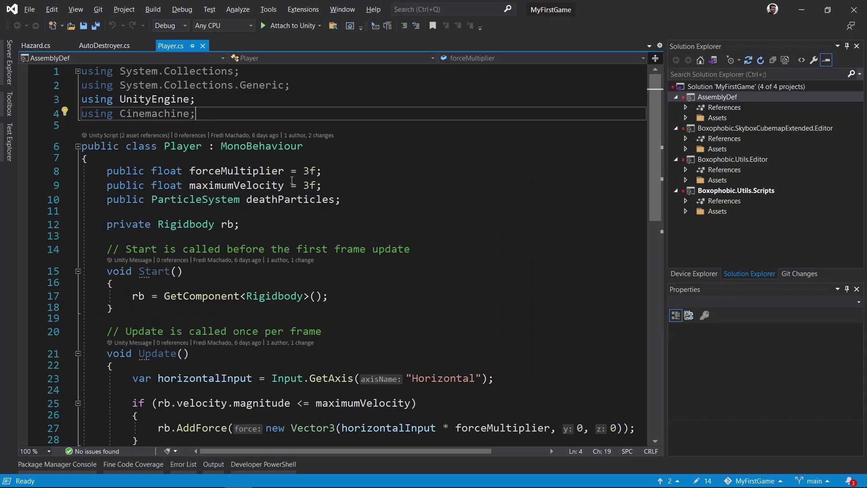
{"action": "left_click_drag", "start_coordinate": [121, 114], "coordinate": [188, 114]}
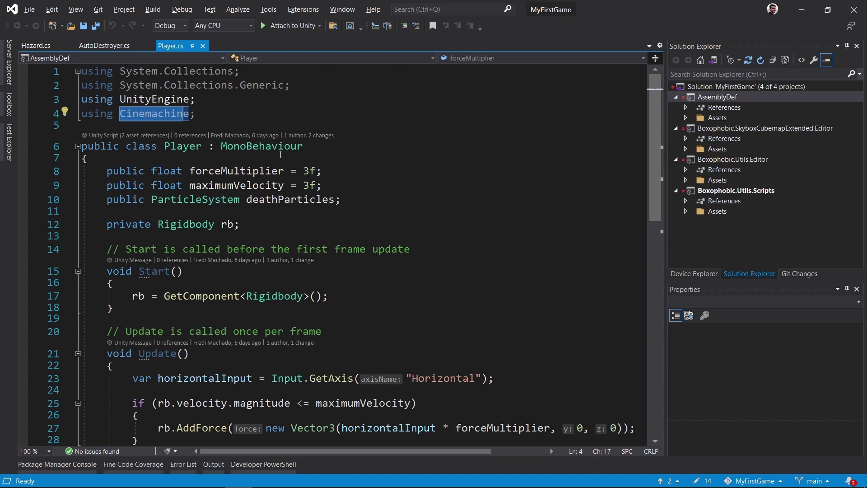
{"action": "left_click", "coordinate": [219, 121]}
{"action": "left_click", "coordinate": [154, 114]}
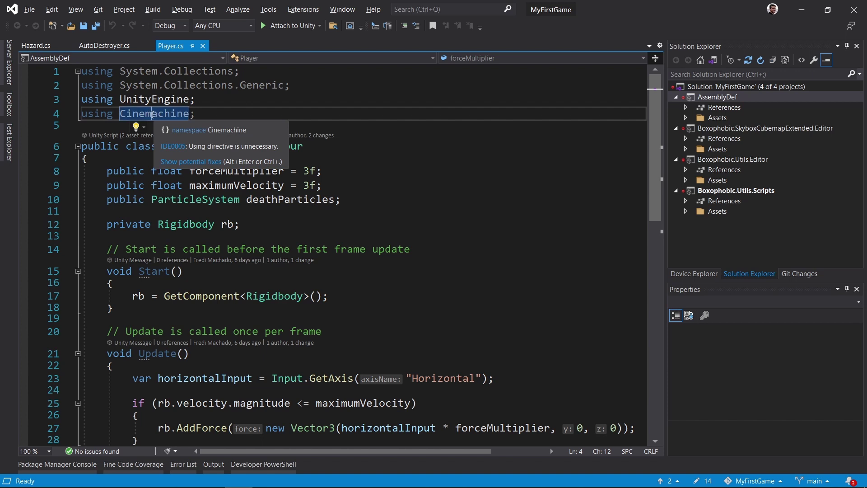
{"action": "left_click", "coordinate": [253, 225]}
{"action": "key", "text": "Return"}
{"action": "type", "text": "p"}
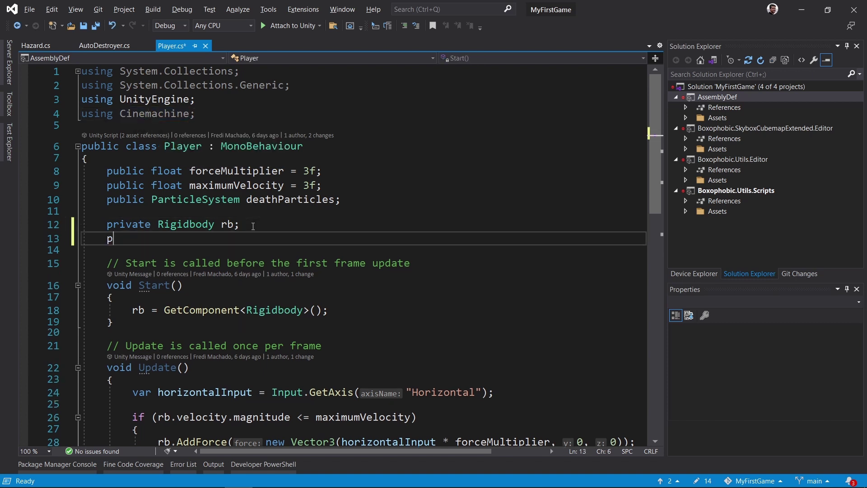
{"action": "type", "text": "rivate c"}
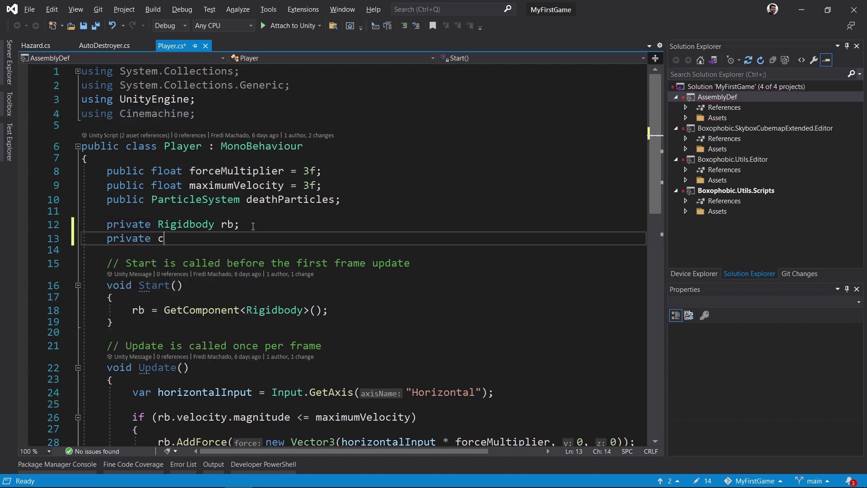
{"action": "type", "text": "inemachine"}
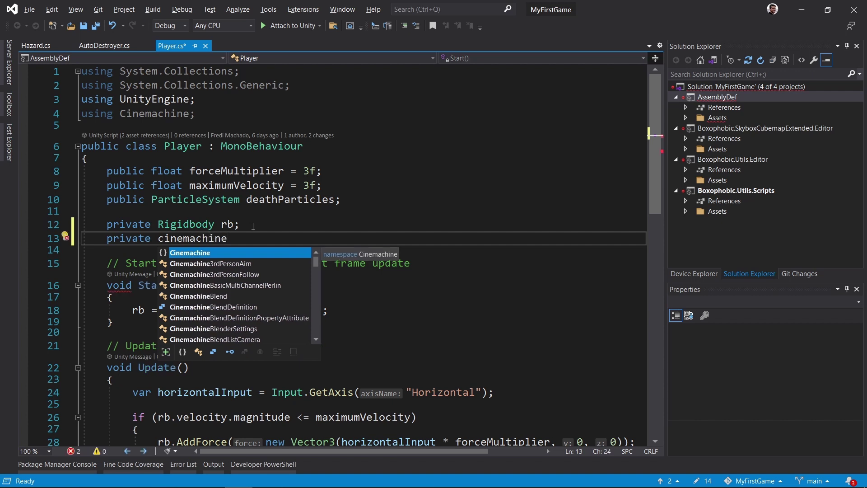
{"action": "type", "text": "impu"}
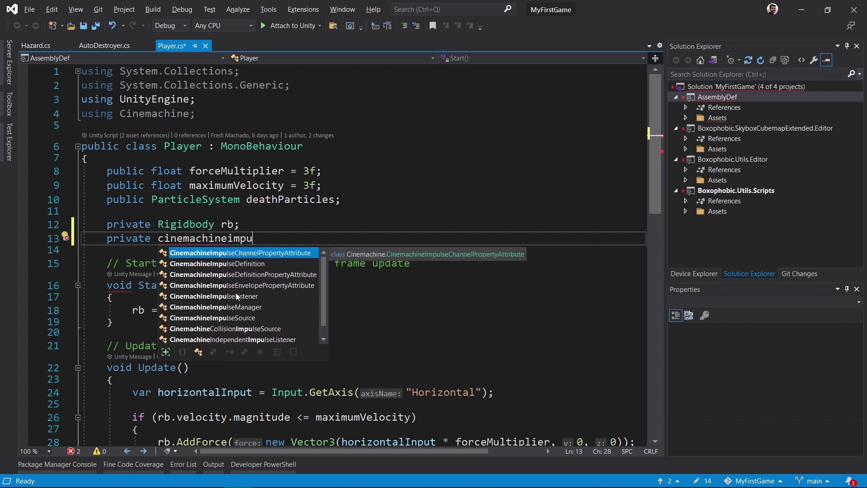
{"action": "left_click", "coordinate": [232, 318]}
{"action": "double_click", "coordinate": [230, 319]}
{"action": "type", "text": "CinemachineImpulseSource;"}
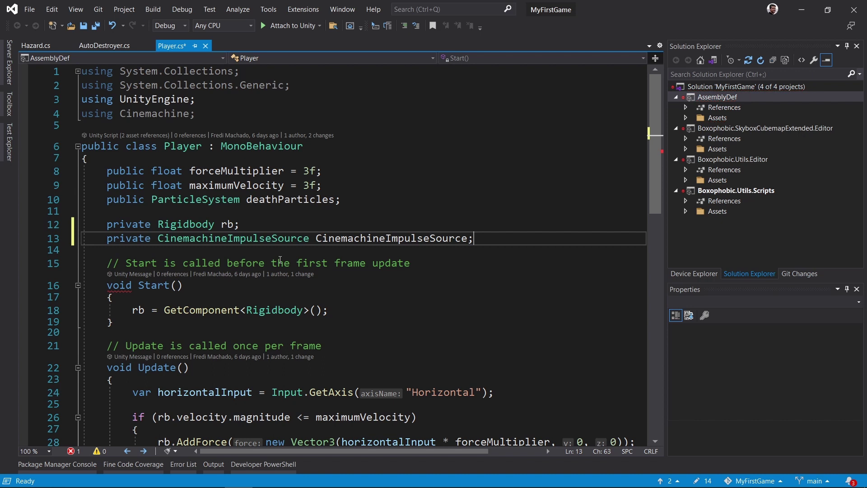
- Rename the new field to cinemachineImpulseSource with a lowercase initial letter and save the script
{"action": "left_click", "coordinate": [318, 239]}
{"action": "key", "text": "Delete"}
{"action": "type", "text": "c"}
{"action": "left_click", "coordinate": [340, 310]}
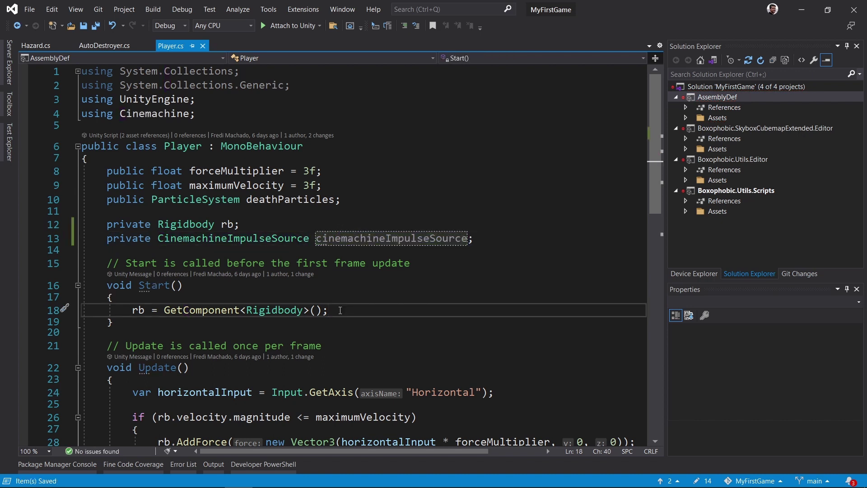
{"action": "key", "text": "ctrl+s"}
- In Start, assign GetComponent<CinemachineImpulseSource>() to cinemachineImpulseSource below the Rigidbody assignment, and save the script
{"action": "key", "text": "Return"}
{"action": "type", "text": "cinem"}
{"action": "key", "text": "Tab"}
{"action": "type", "text": "= getcom"}
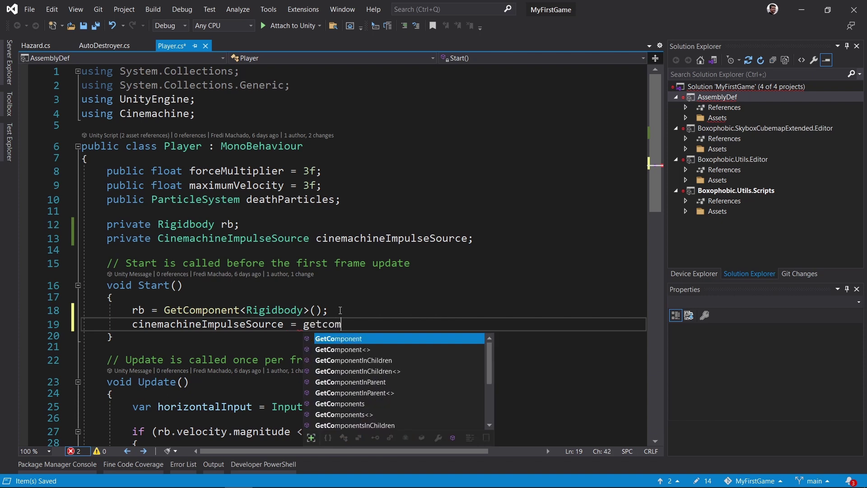
{"action": "key", "text": "Tab"}
{"action": "type", "text": "<cinemachine"}
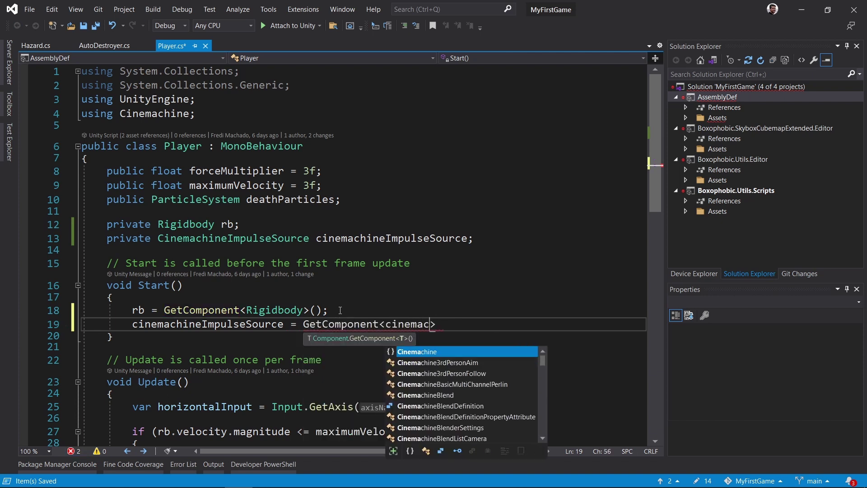
{"action": "type", "text": "impu"}
{"action": "key", "text": "Tab"}
{"action": "type", "text": ">()"}
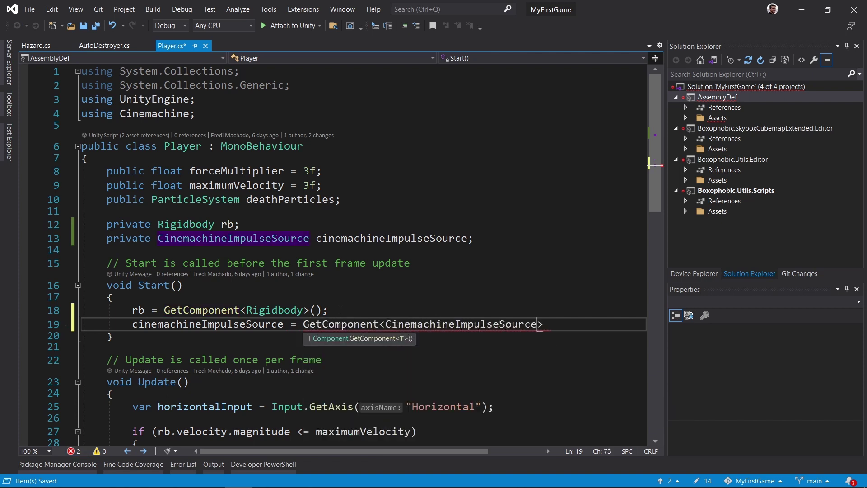
{"action": "type", "text": ";"}
{"action": "key", "text": "ctrl+s"}
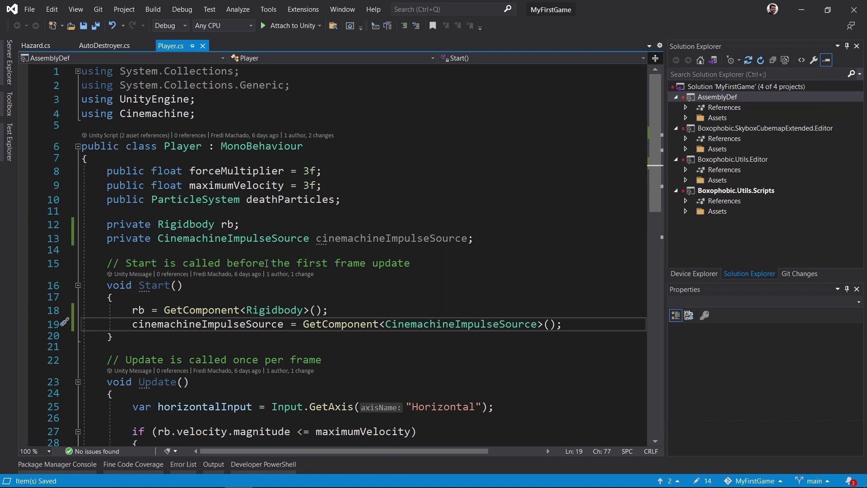
- In OnCollisionEnter, move the deathParticles Instantiate line below Destroy(gameObject)
{"action": "scroll", "coordinate": [289, 257], "scroll_direction": "down", "scroll_amount": 8}
{"action": "left_click", "coordinate": [308, 251]}
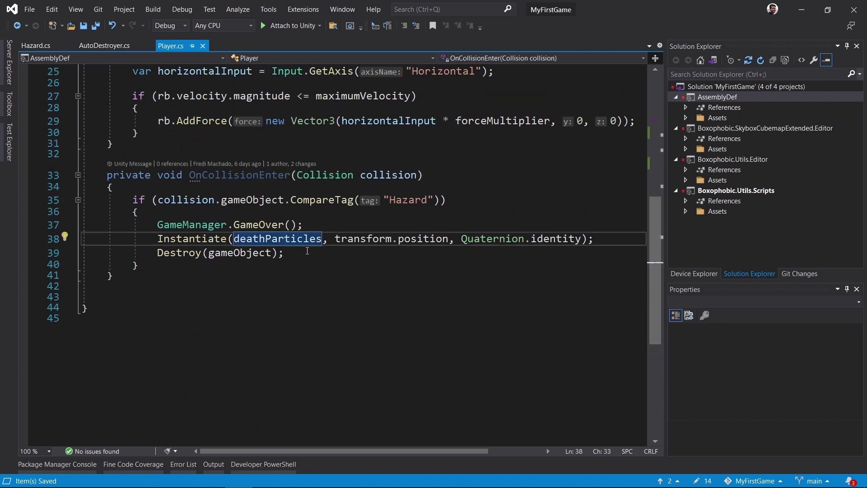
{"action": "key", "text": "alt+Down"}
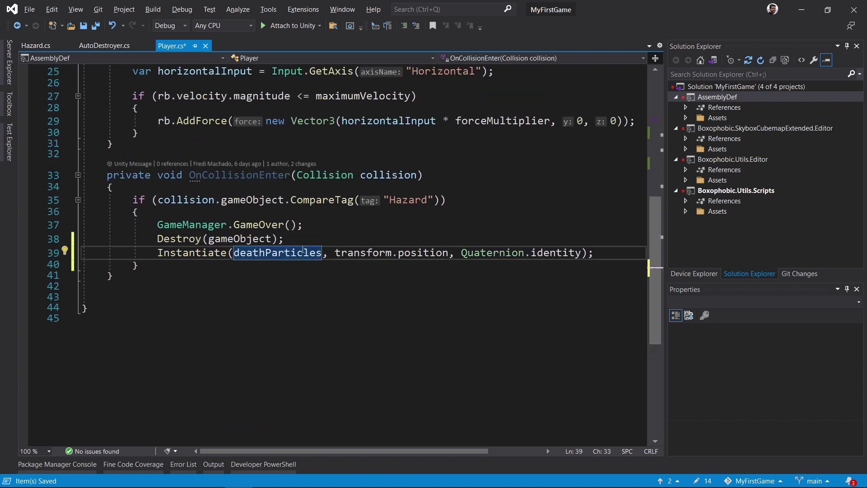
- Add cinemachineImpulseSource.GenerateImpulse(); below the Instantiate line in OnCollisionEnter and save the script
{"action": "left_click", "coordinate": [618, 249]}
{"action": "key", "text": "Return"}
{"action": "type", "text": "cinemachineImpulseSource."}
{"action": "key", "text": "Up"}
{"action": "key", "text": "Up"}
{"action": "key", "text": "Tab"}
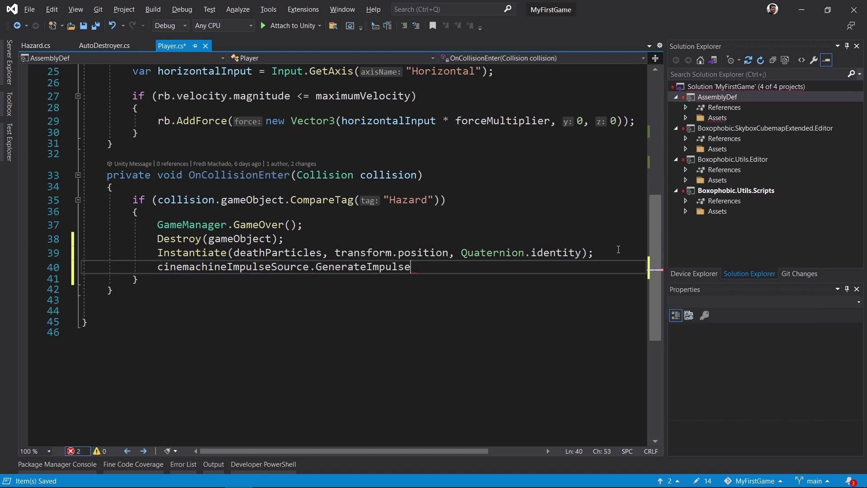
{"action": "type", "text": "();"}
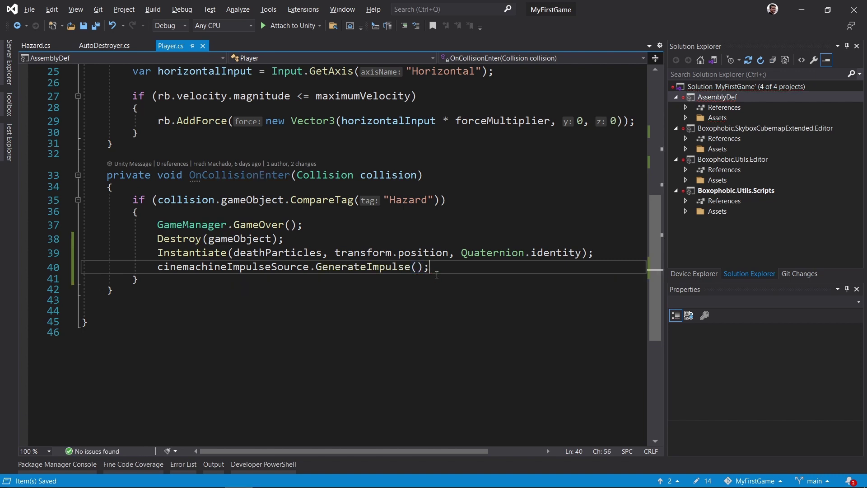
- Switch to Unity and try to run the game in Play mode
{"action": "key", "text": "alt+Tab"}
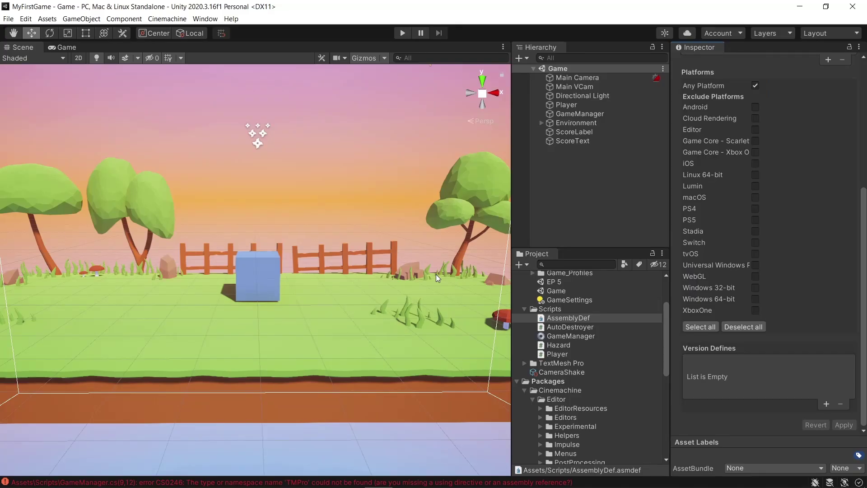
{"action": "key", "text": "ctrl+p"}
{"action": "right_click_drag", "start_coordinate": [294, 391], "coordinate": [291, 368]}
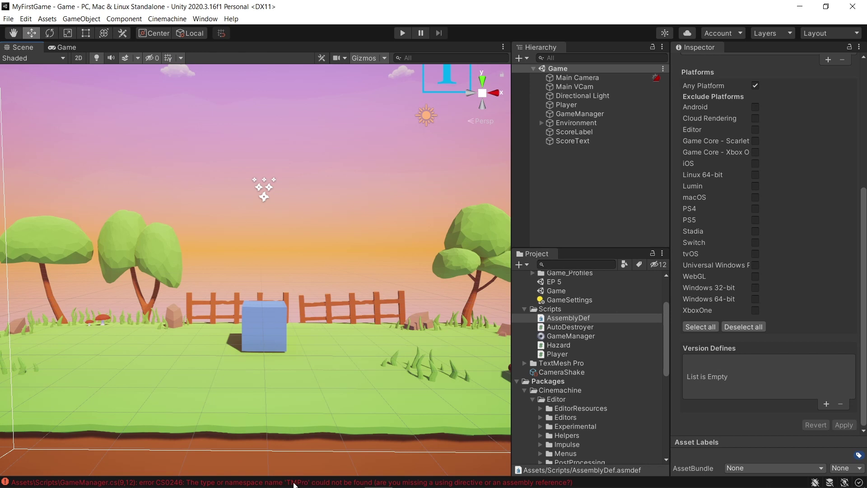
- Add Unity.TextMeshPro to AssemblyDef's Assembly Definition References and apply the change
{"action": "left_click", "coordinate": [568, 321]}
{"action": "scroll", "coordinate": [864, 239], "scroll_direction": "up", "scroll_amount": 8}
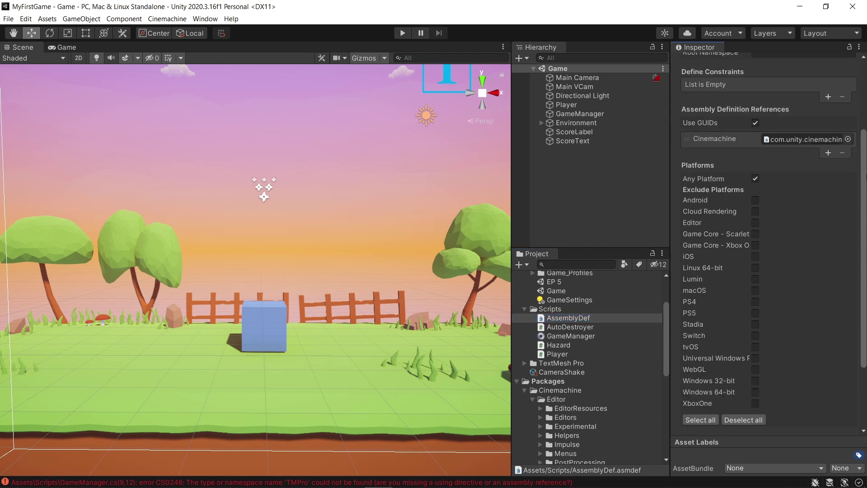
{"action": "left_click", "coordinate": [828, 235]}
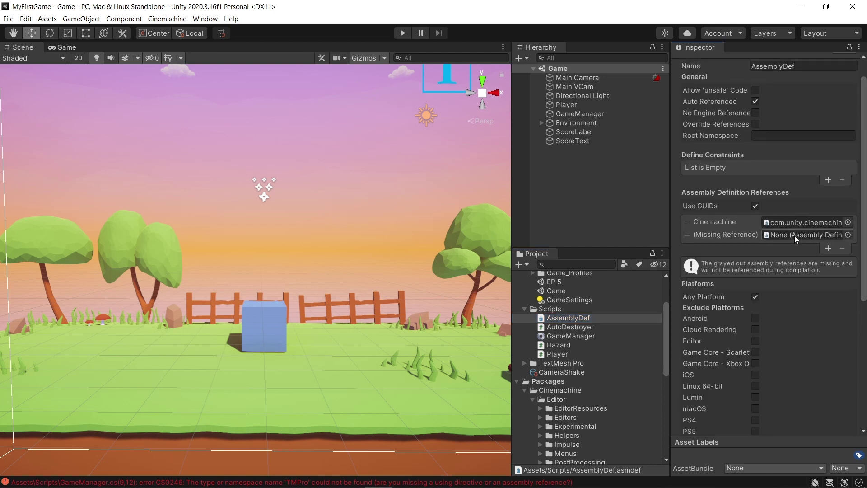
{"action": "left_click", "coordinate": [848, 235]}
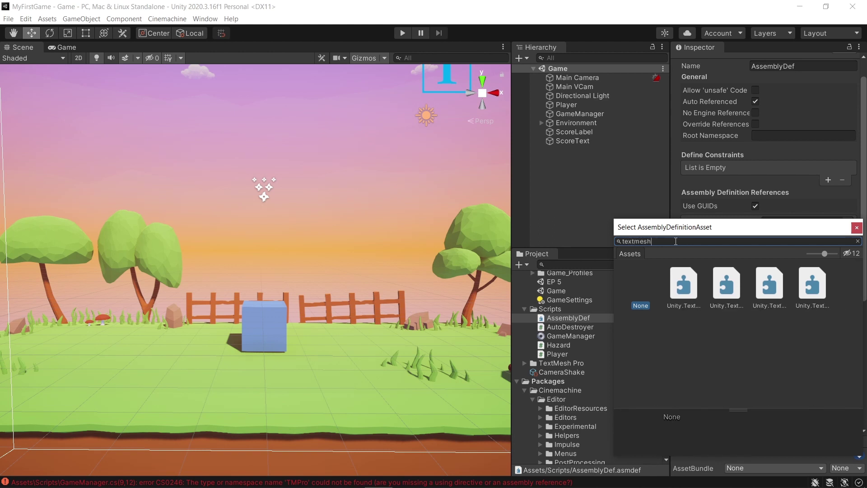
{"action": "left_click", "coordinate": [684, 284]}
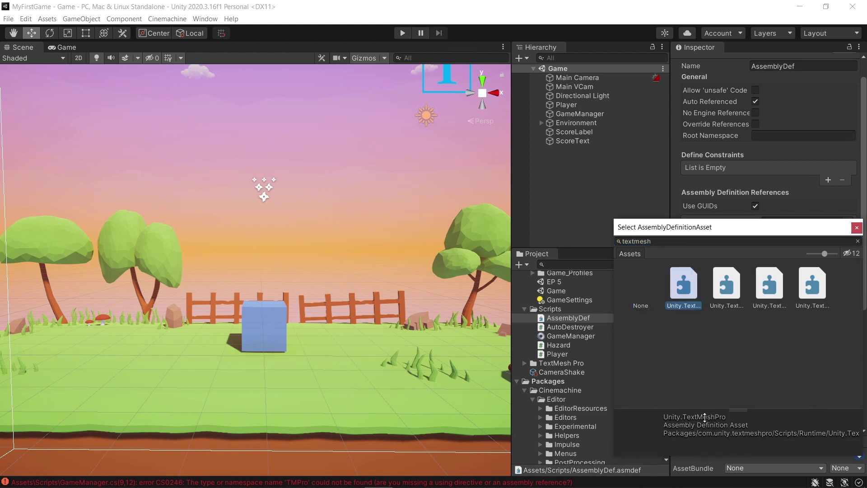
{"action": "double_click", "coordinate": [691, 292]}
{"action": "scroll", "coordinate": [850, 271], "scroll_direction": "down", "scroll_amount": 4}
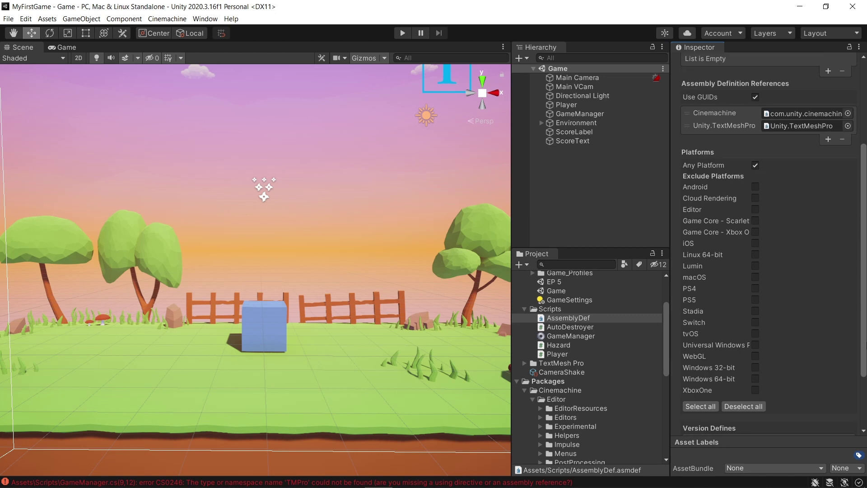
{"action": "scroll", "coordinate": [735, 397], "scroll_direction": "down", "scroll_amount": 2}
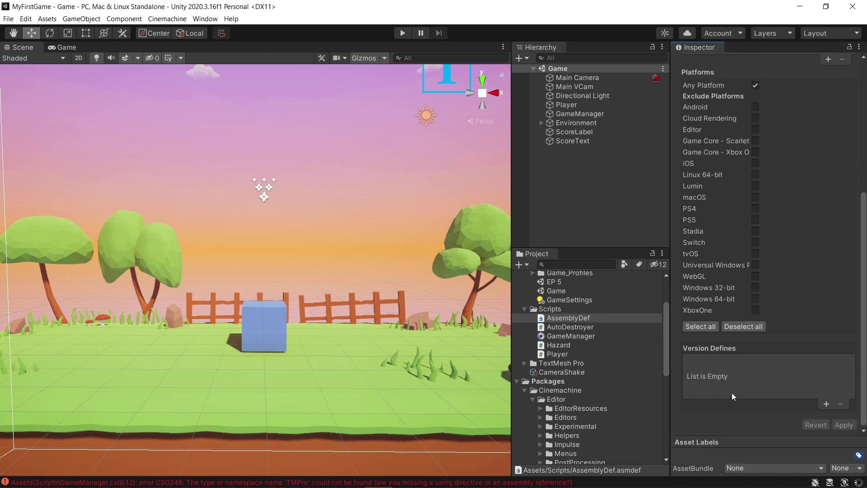
- Play-test the game, moving the player sideways into a falling crate to check the camera shake, and stop Play mode
{"action": "key", "text": "ctrl+p"}
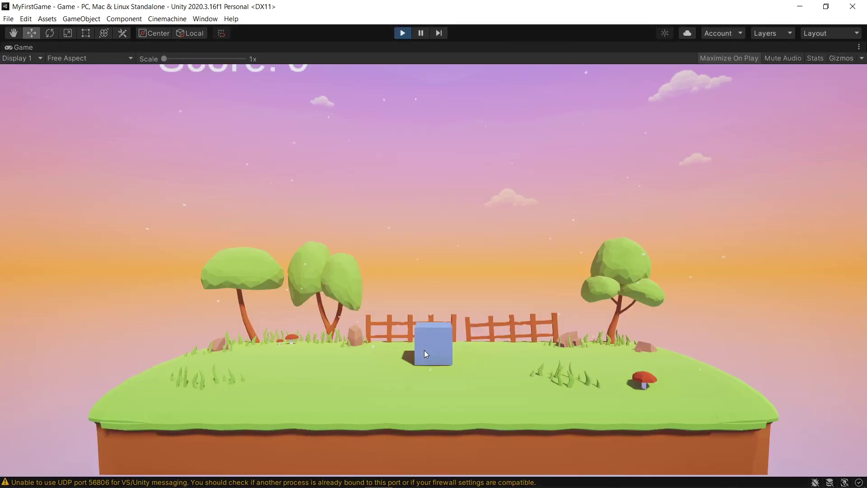
{"action": "key", "text": "a"}
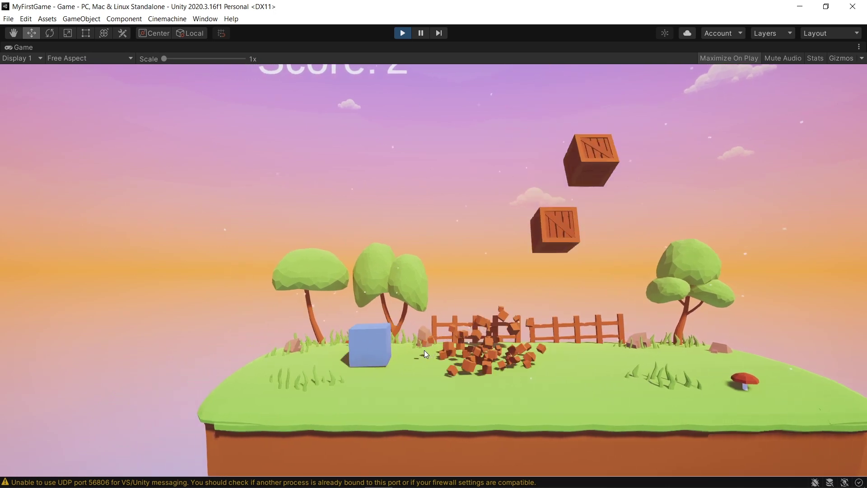
{"action": "key", "text": "d"}
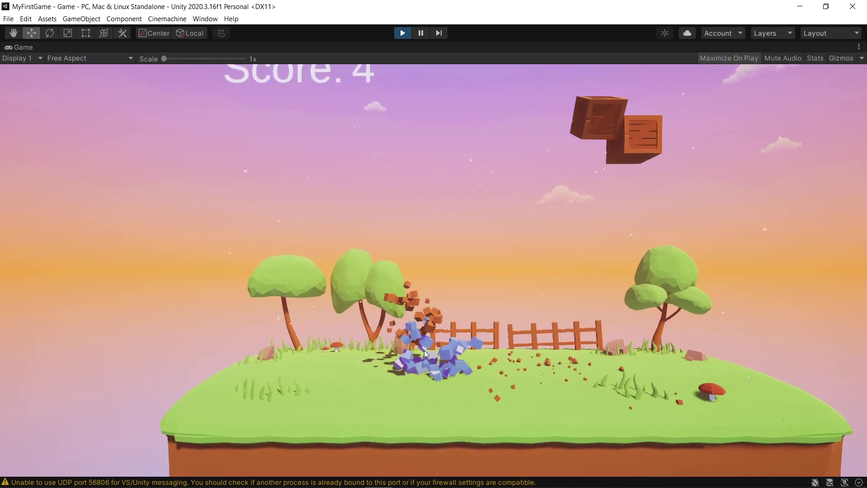
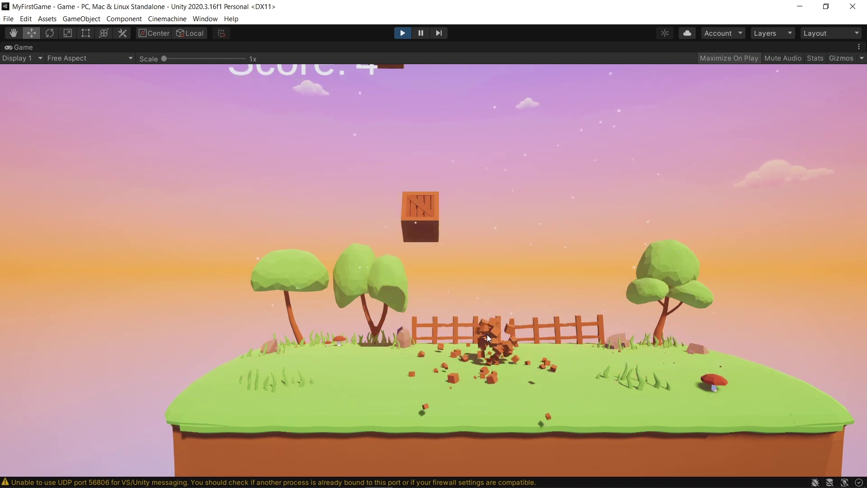
{"action": "key", "text": "ctrl+p"}
- Collapse the Scripts and Packages folders, and add a Cinemachine Impulse Source component to the Crate prefab in Prefabs
{"action": "left_click_drag", "start_coordinate": [671, 352], "coordinate": [676, 387]}
{"action": "left_click", "coordinate": [517, 381]}
{"action": "left_click", "coordinate": [525, 376]}
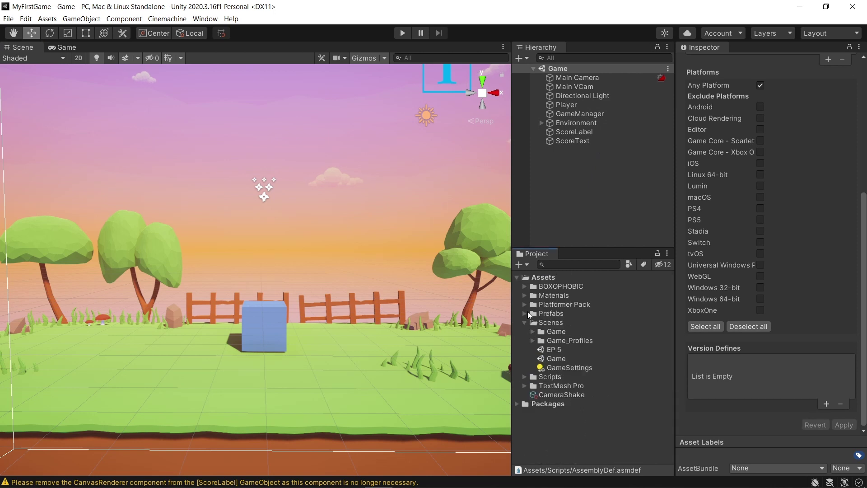
{"action": "left_click", "coordinate": [525, 314]}
{"action": "left_click", "coordinate": [550, 322]}
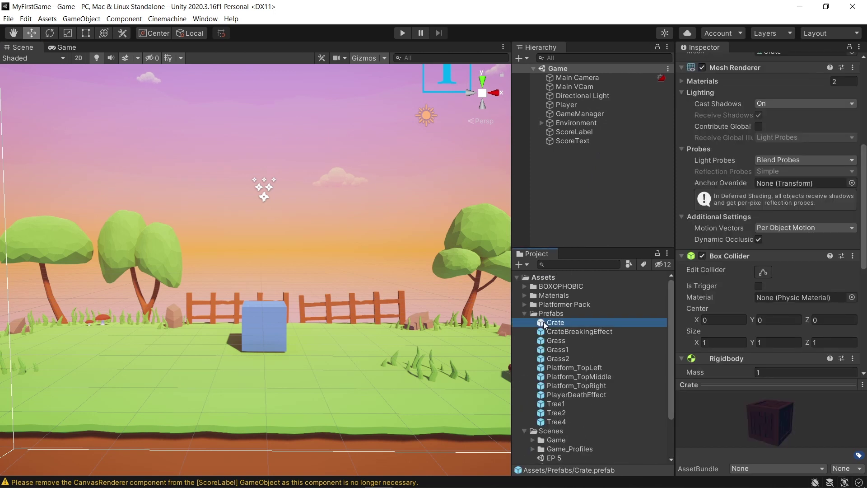
{"action": "scroll", "coordinate": [865, 303], "scroll_direction": "down", "scroll_amount": 5}
{"action": "scroll", "coordinate": [864, 303], "scroll_direction": "down", "scroll_amount": 5}
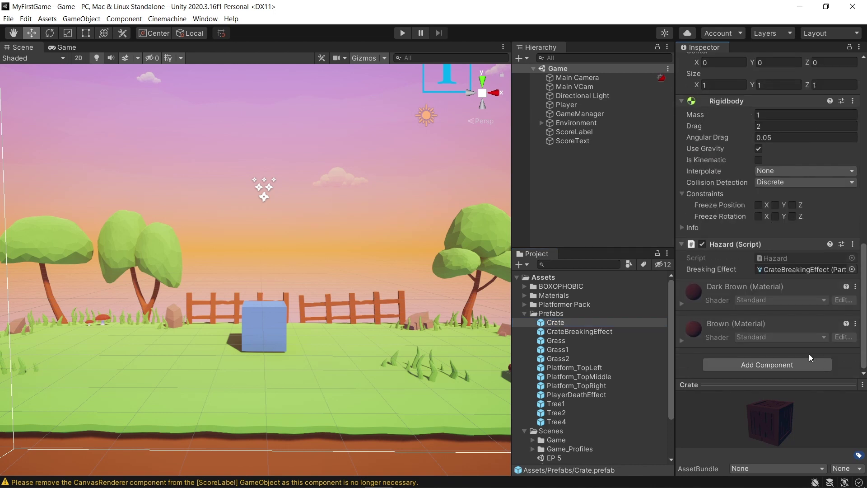
{"action": "left_click", "coordinate": [731, 365]}
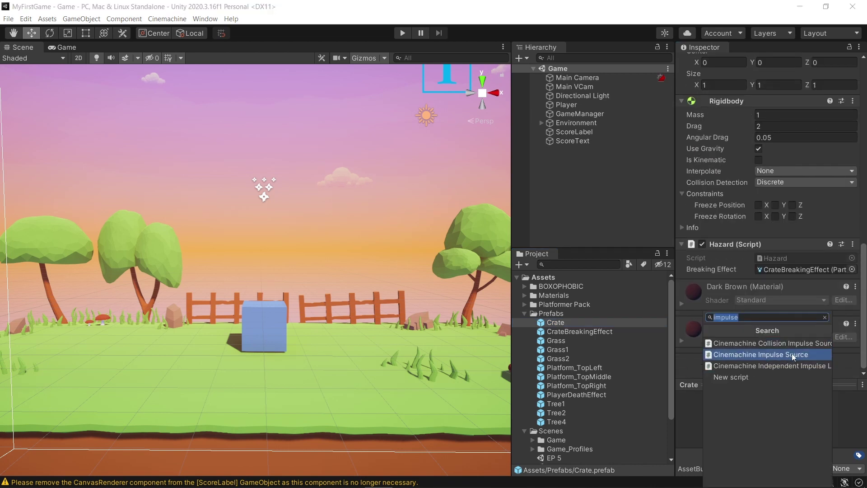
{"action": "left_click", "coordinate": [775, 355]}
- Assign the CameraShake asset as the Raw Signal of the Crate prefab's Cinemachine Impulse Source
{"action": "scroll", "coordinate": [791, 280], "scroll_direction": "down", "scroll_amount": 5}
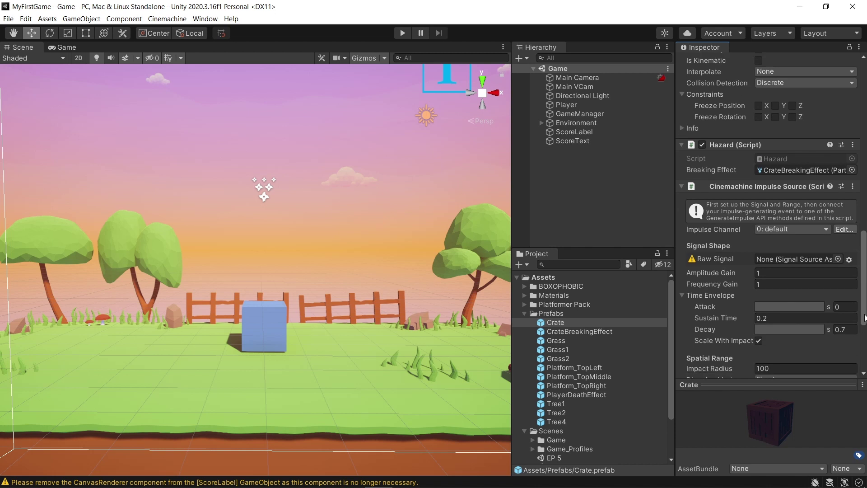
{"action": "left_click", "coordinate": [839, 248]}
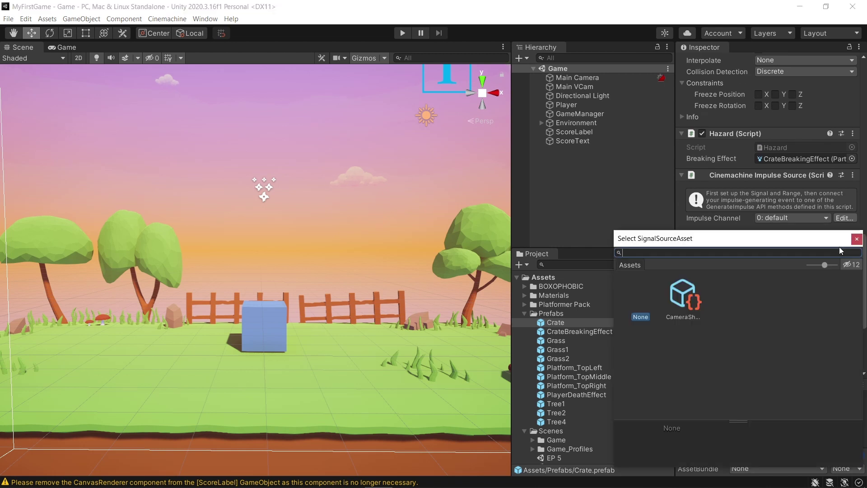
{"action": "left_click", "coordinate": [685, 303]}
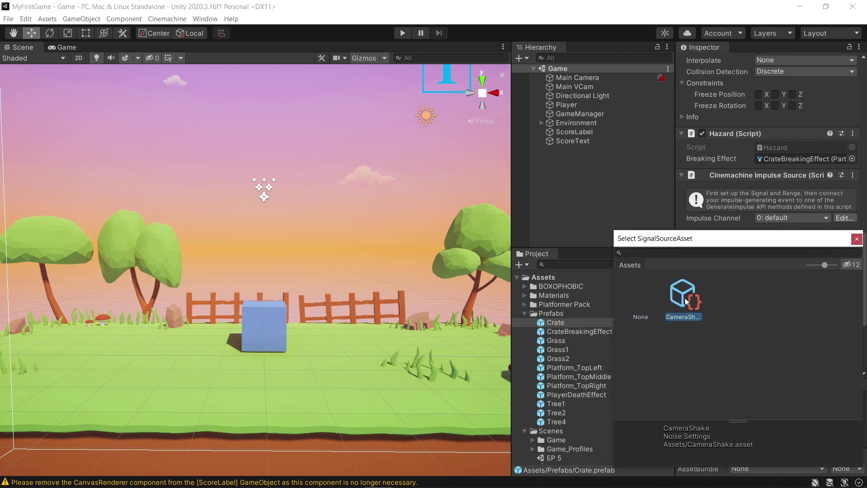
{"action": "double_click", "coordinate": [686, 302]}
- Set the Amplitude Gain of the Crate's Cinemachine Impulse Source to 0.3
{"action": "left_click", "coordinate": [734, 262]}
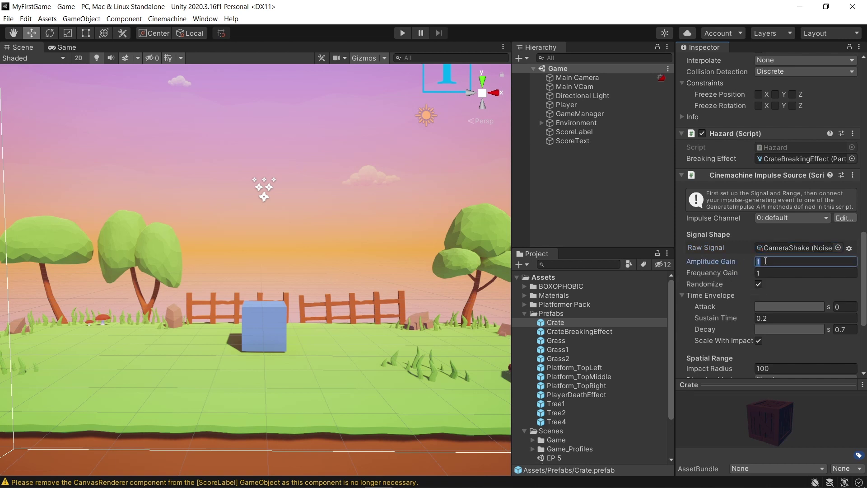
{"action": "key", "text": "BackSpace"}
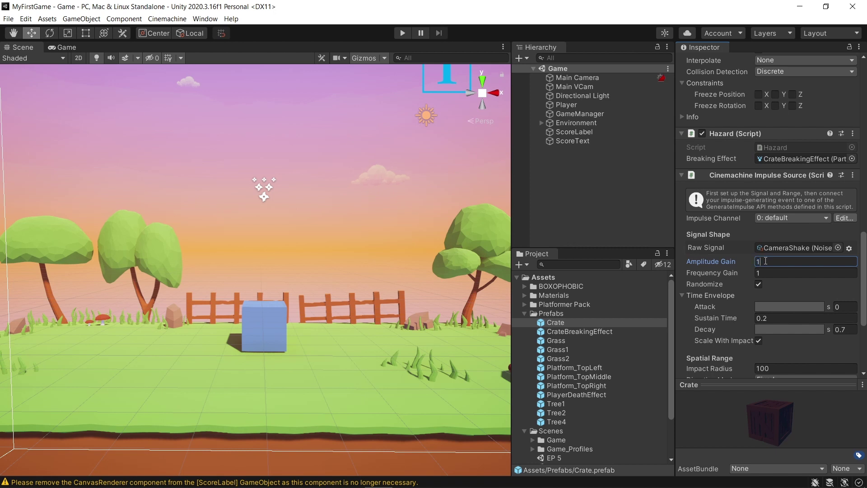
{"action": "type", "text": ".3"}
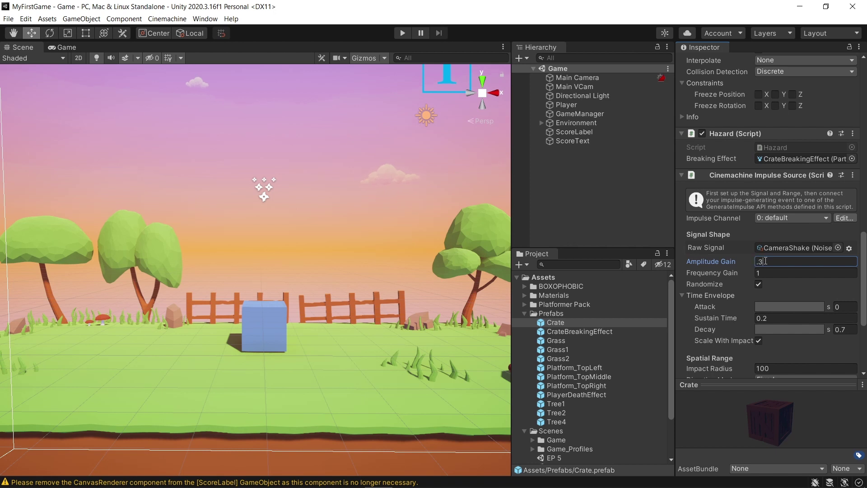
{"action": "key", "text": "Tab"}
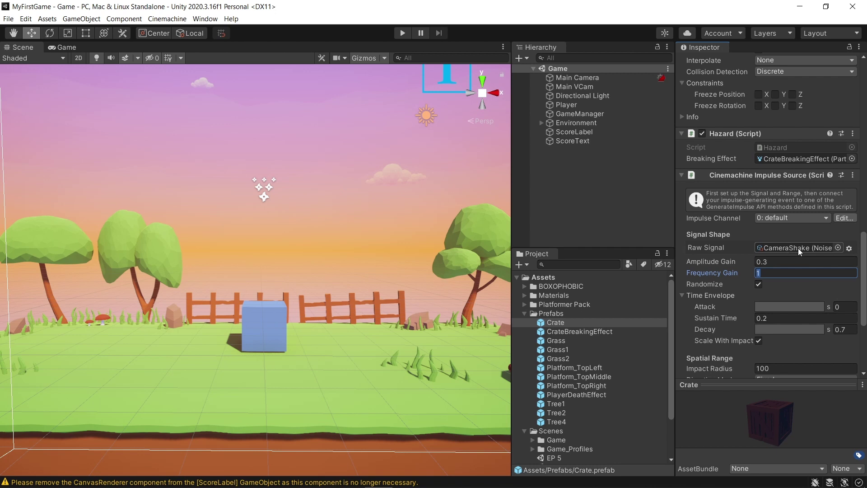
{"action": "left_click", "coordinate": [775, 261]}
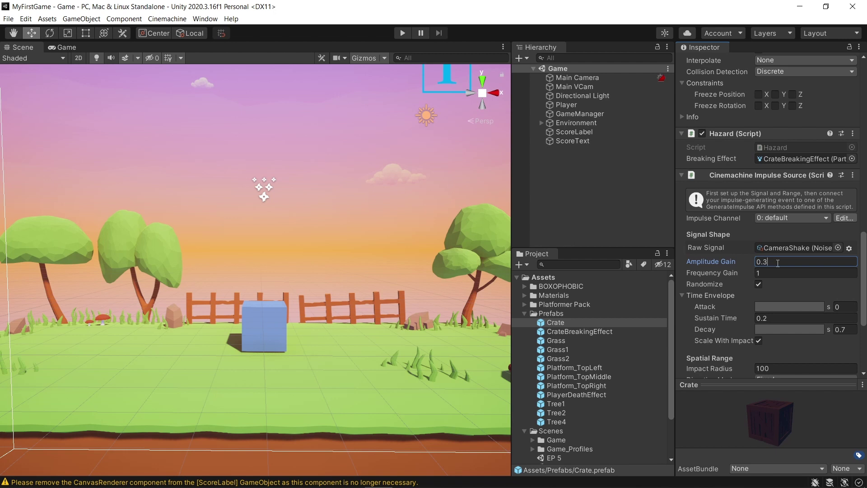
- Open the Crate's Hazard script in Visual Studio and copy the private CinemachineImpulseSource field declaration from Player.cs
{"action": "left_click", "coordinate": [775, 148]}
{"action": "double_click", "coordinate": [775, 147]}
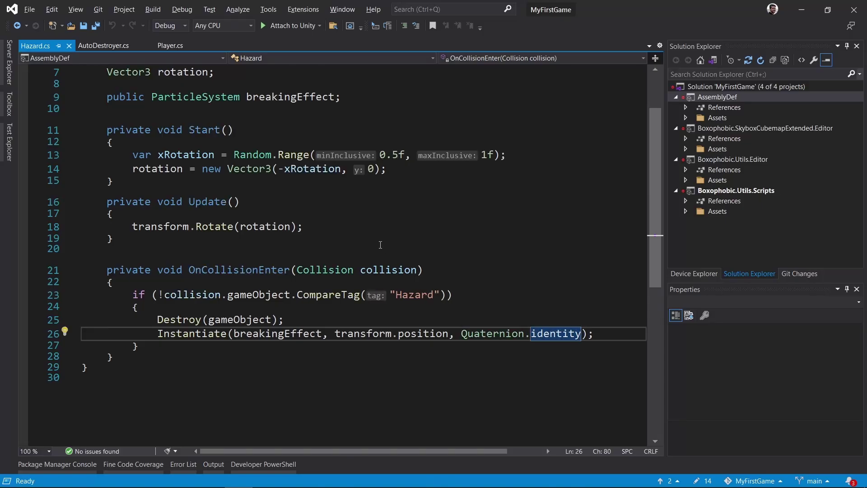
{"action": "left_click", "coordinate": [170, 45]}
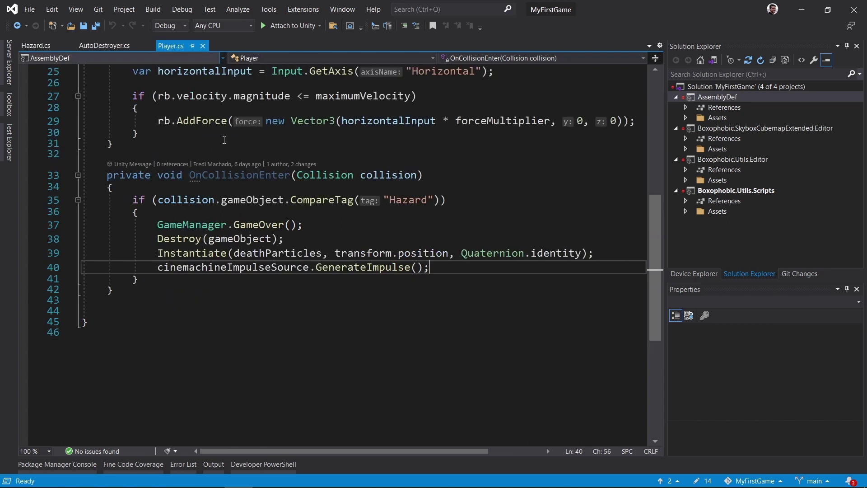
{"action": "scroll", "coordinate": [234, 152], "scroll_direction": "up", "scroll_amount": 2}
{"action": "left_click_drag", "start_coordinate": [483, 243], "coordinate": [107, 239]}
{"action": "key", "text": "ctrl+c"}
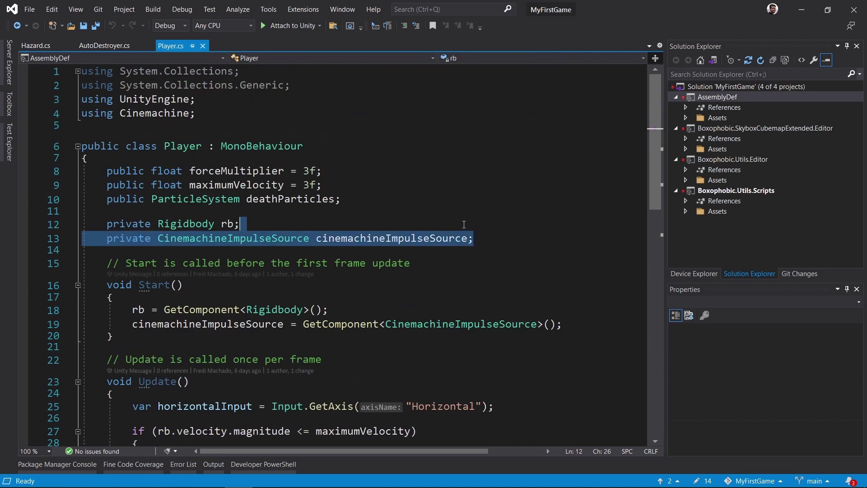
- Paste the cinemachineImpulseSource field below breakingEffect in Hazard.cs, separated from it by a blank line
{"action": "left_click", "coordinate": [35, 45]}
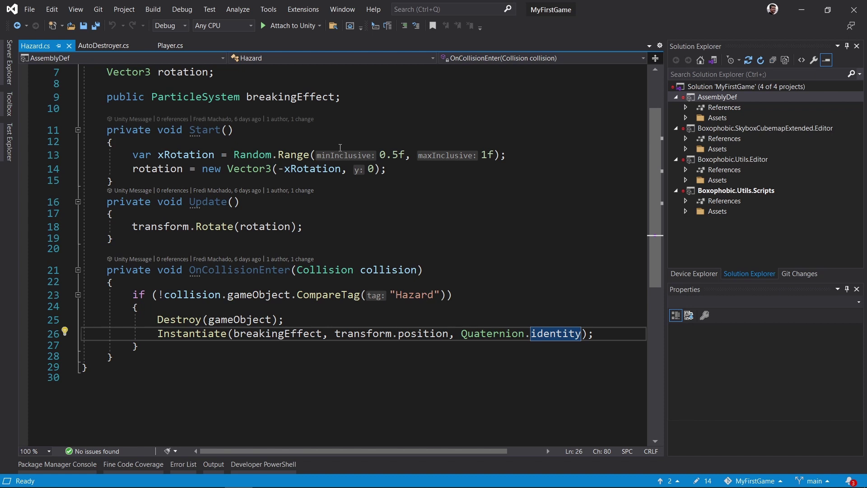
{"action": "scroll", "coordinate": [191, 108], "scroll_direction": "up", "scroll_amount": 2}
{"action": "left_click", "coordinate": [359, 182]}
{"action": "key", "text": "Return"}
{"action": "key", "text": "ctrl+v"}
{"action": "left_click", "coordinate": [359, 182]}
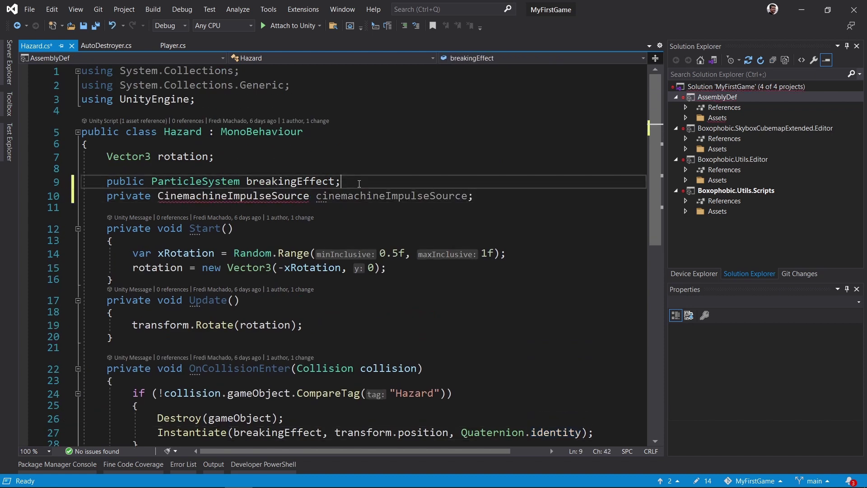
{"action": "key", "text": "Return"}
- Add the missing using Cinemachine directive to Hazard.cs through the quick fix on CinemachineImpulseSource
{"action": "left_click", "coordinate": [239, 207]}
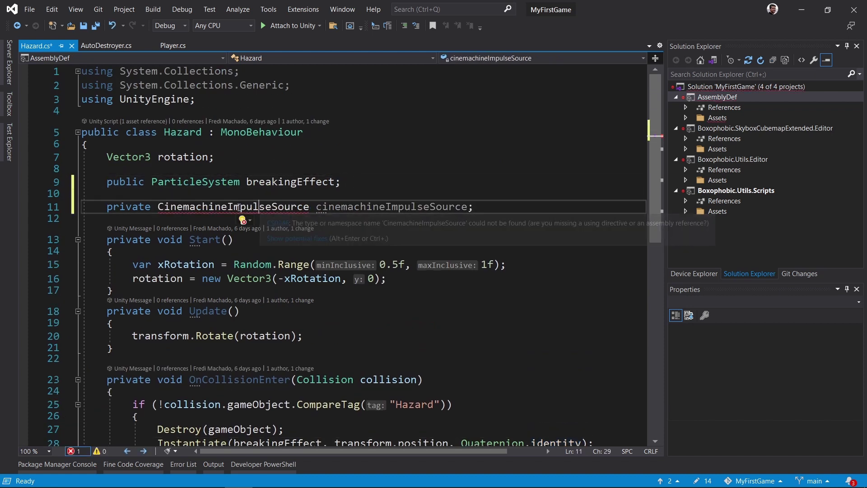
{"action": "key", "text": "ctrl+period"}
{"action": "key", "text": "Return"}
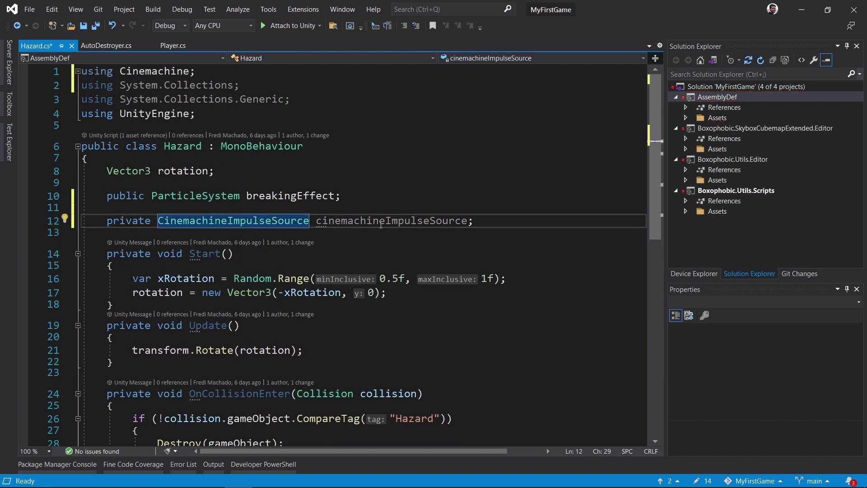
- Copy the cinemachineImpulseSource GetComponent assignment from Player.cs to the beginning of Hazard's Start method, followed by a blank line
{"action": "key", "text": "ctrl+Tab"}
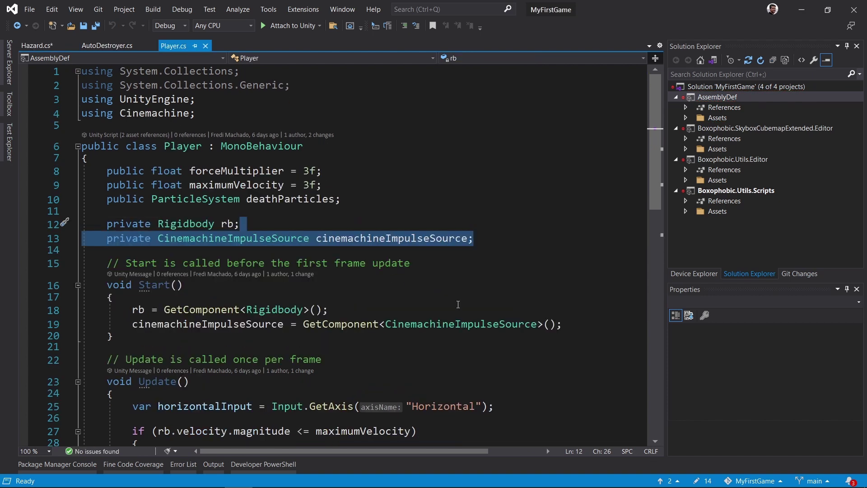
{"action": "left_click_drag", "start_coordinate": [571, 326], "coordinate": [564, 311]}
{"action": "key", "text": "ctrl+c"}
{"action": "key", "text": "ctrl+Tab"}
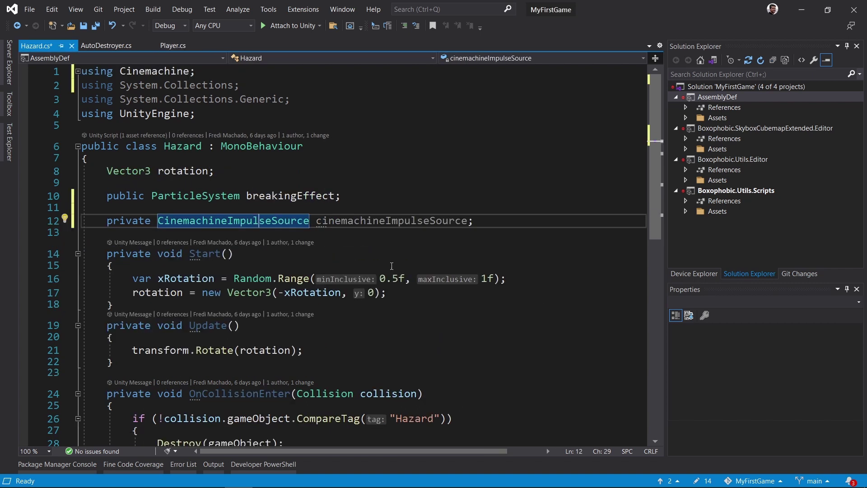
{"action": "left_click", "coordinate": [335, 266]}
{"action": "key", "text": "ctrl+v"}
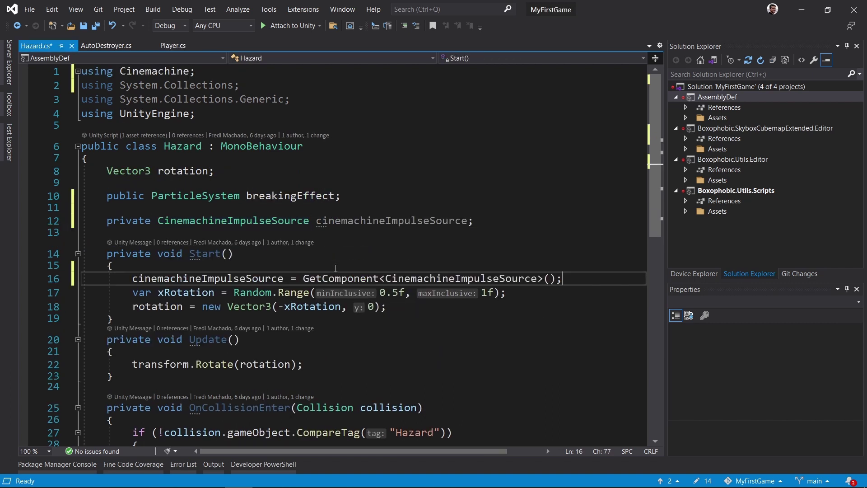
{"action": "key", "text": "Return"}
- Add cinemachineImpulseSource.GenerateImpulse(); after the Instantiate call in Hazard's OnCollisionEnter method and save the script
{"action": "scroll", "coordinate": [475, 294], "scroll_direction": "down", "scroll_amount": 4}
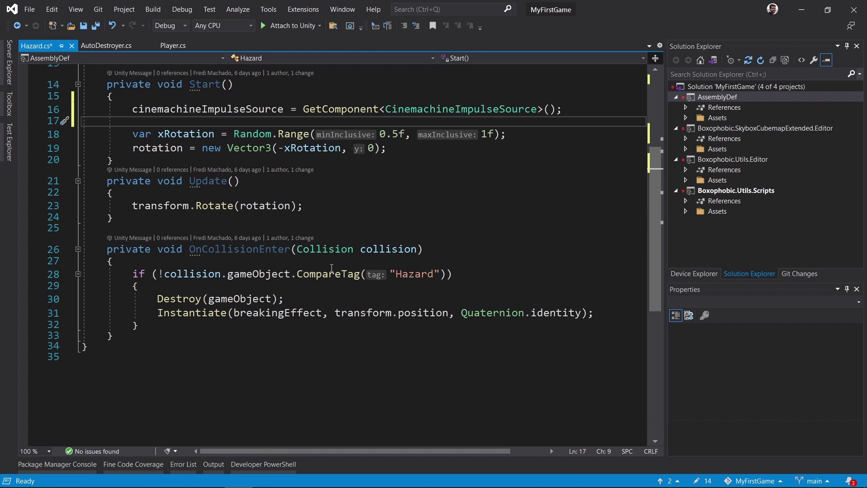
{"action": "left_click", "coordinate": [613, 315]}
{"action": "key", "text": "Return"}
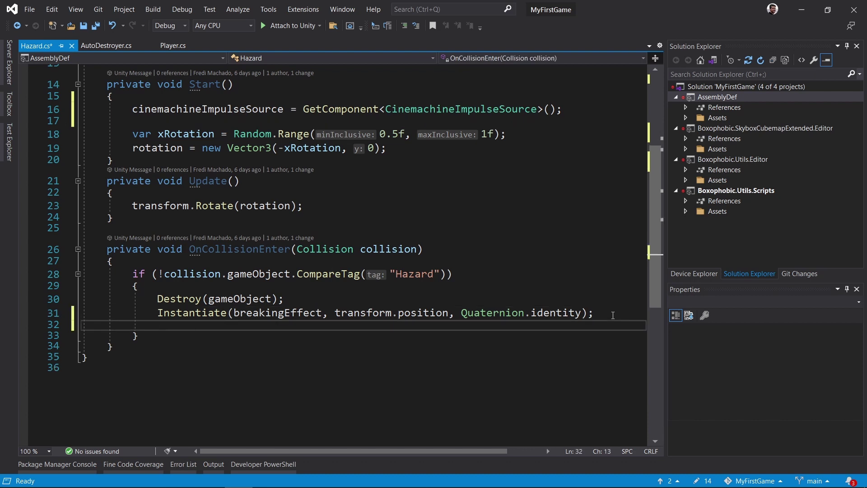
{"action": "type", "text": "cine"}
{"action": "key", "text": "Tab"}
{"action": "type", "text": "."}
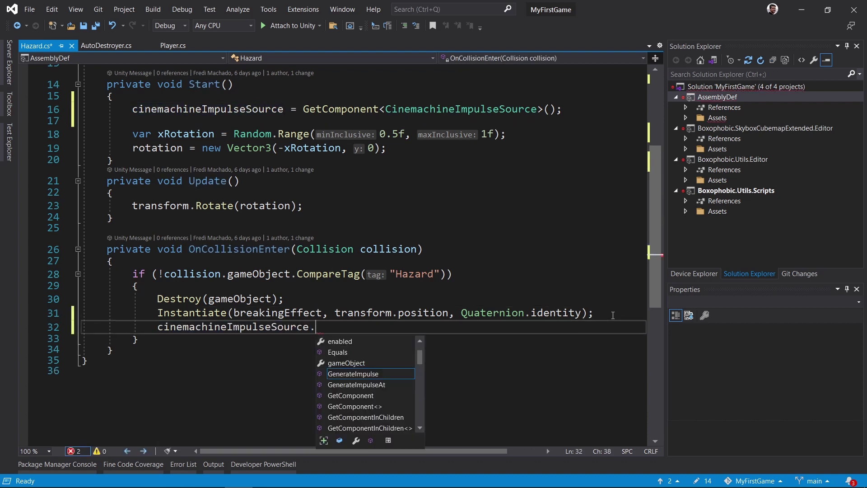
{"action": "key", "text": "Tab"}
{"action": "type", "text": "();"}
{"action": "key", "text": "ctrl+s"}
- Switch to Unity, play-test the camera shake caused by breaking crates, and stop Play mode
{"action": "key", "text": "alt+Tab"}
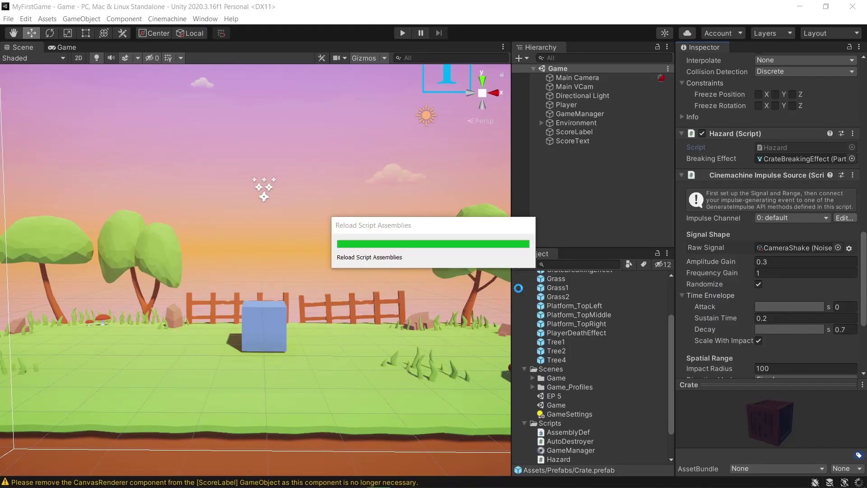
{"action": "key", "text": "ctrl+p"}
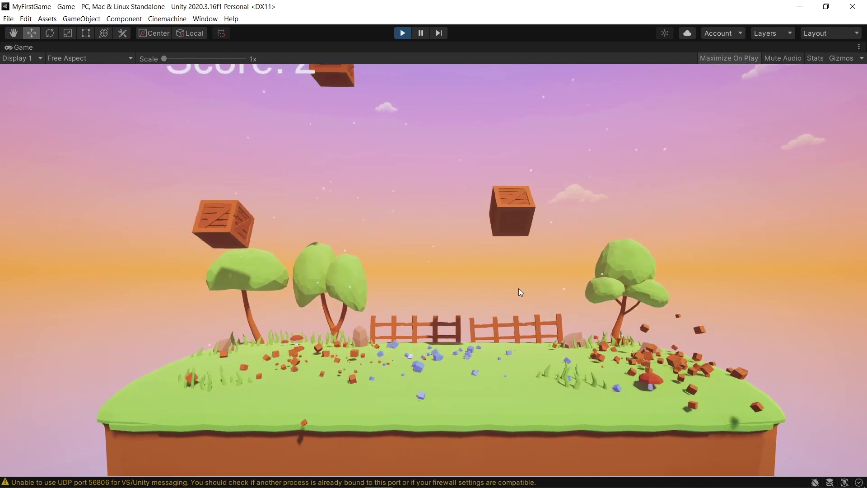
{"action": "key", "text": "ctrl+p"}
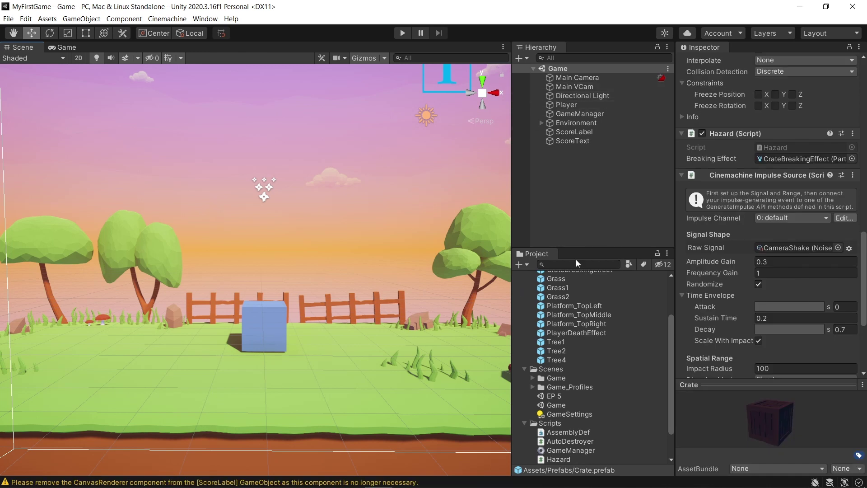
- Set the Crate prefab's impulse source to an Amplitude Gain of 0.1 and a Frequency Gain of 0.5
{"action": "scroll", "coordinate": [589, 336], "scroll_direction": "up", "scroll_amount": 3}
{"action": "left_click", "coordinate": [556, 294]}
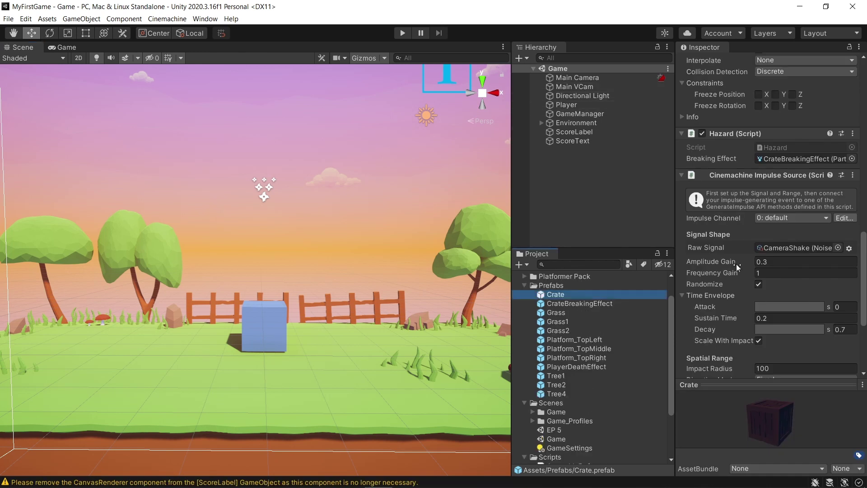
{"action": "left_click_drag", "start_coordinate": [865, 259], "coordinate": [865, 273]}
{"action": "left_click", "coordinate": [779, 261]}
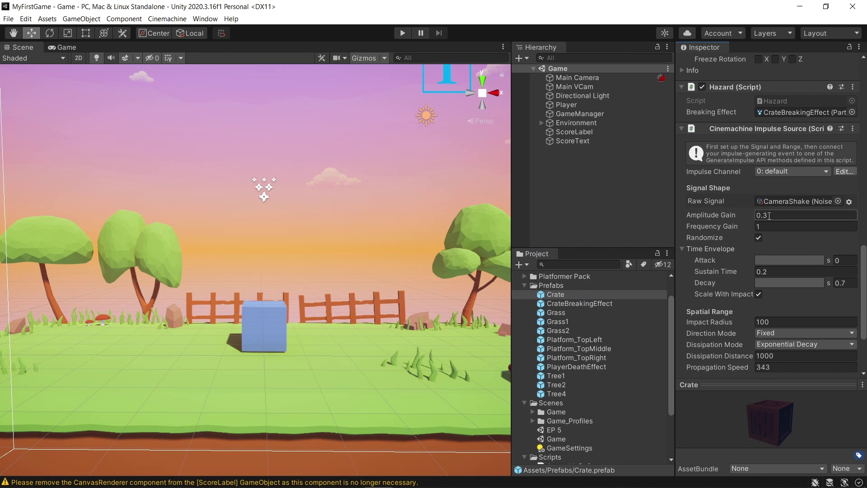
{"action": "type", "text": "0.1"}
{"action": "left_click", "coordinate": [768, 226]}
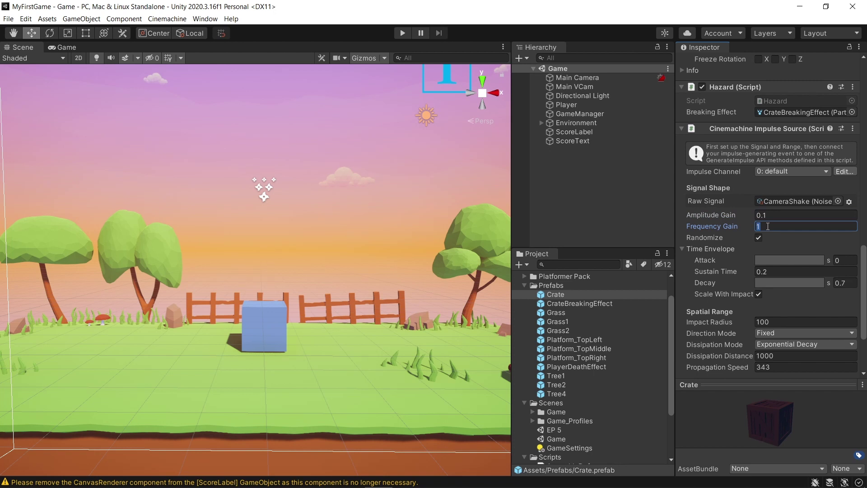
{"action": "type", "text": "0.5"}
- Play-test the softened crate shake, stop Play mode, and reselect the Crate prefab
{"action": "key", "text": "ctrl+p"}
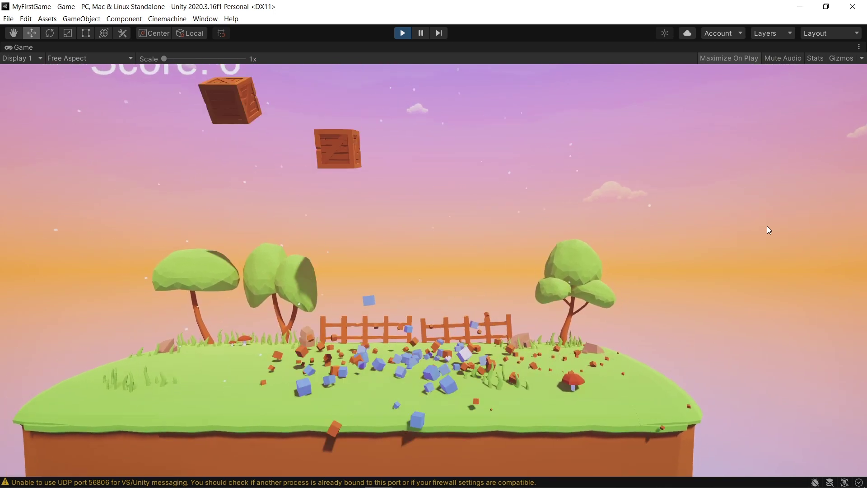
{"action": "key", "text": "ctrl+p"}
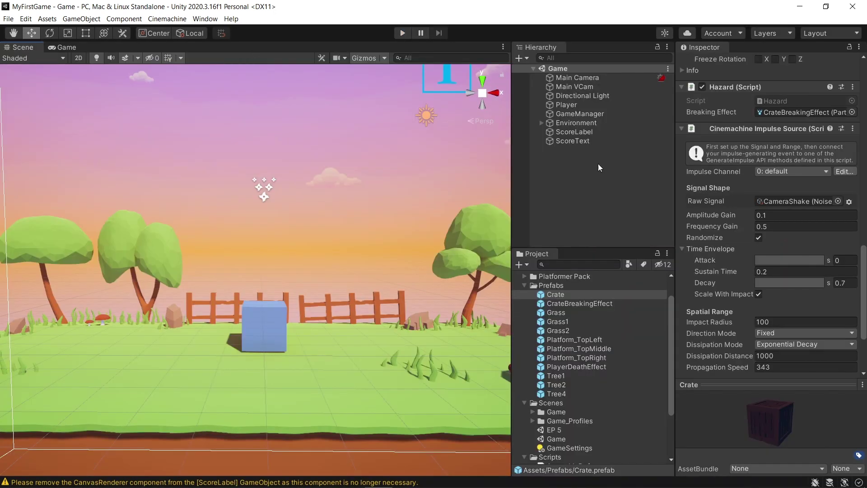
{"action": "left_click", "coordinate": [541, 296]}
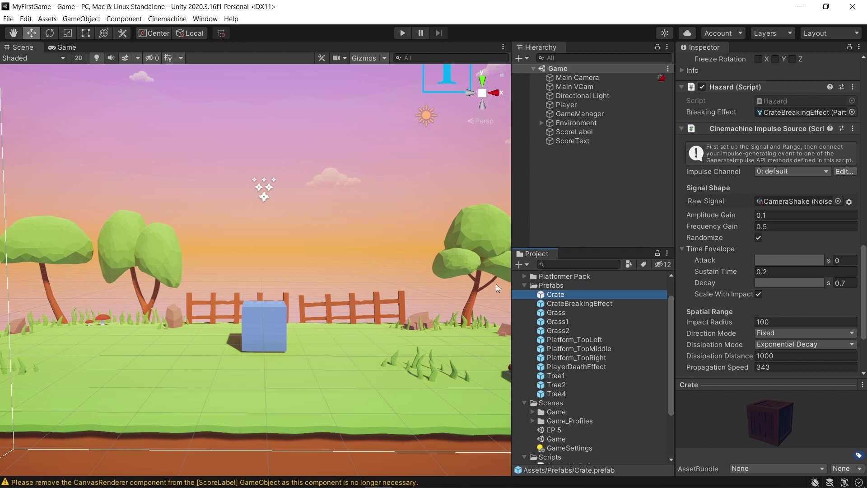
- Switch to Visual Studio and examine the available overloads of GenerateImpulse in Hazard.cs
{"action": "key", "text": "alt+Tab"}
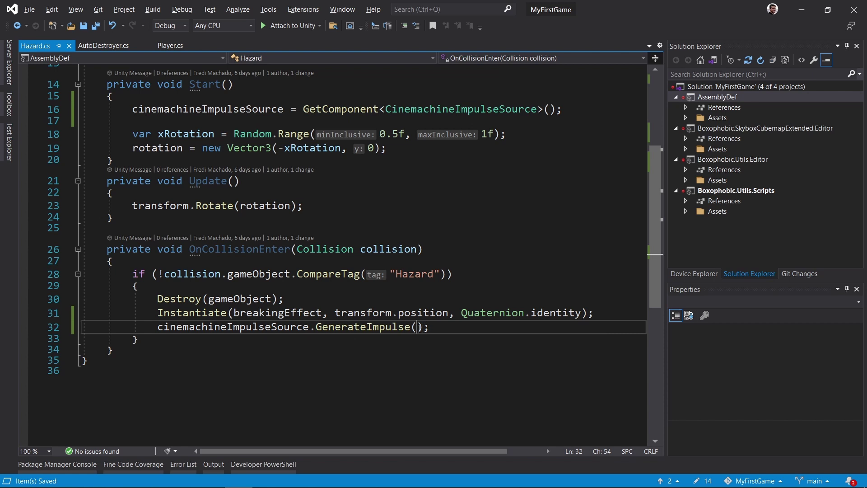
{"action": "key", "text": "ctrl+shift+space"}
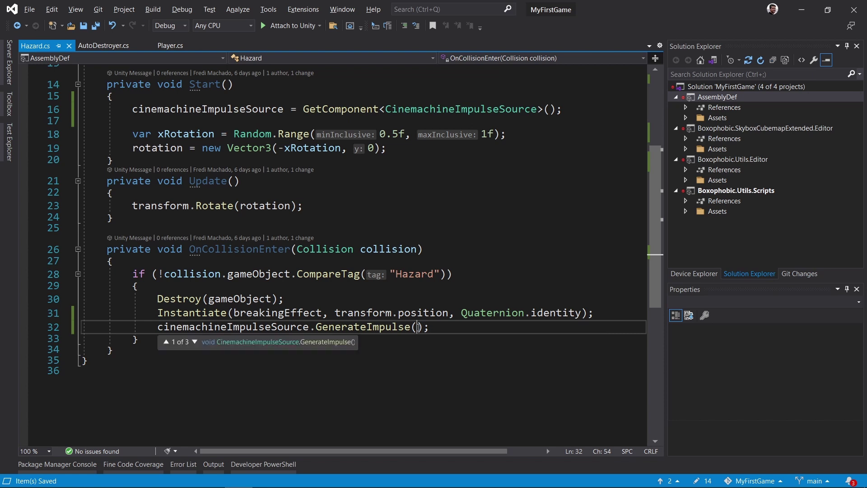
{"action": "left_click", "coordinate": [194, 342]}
{"action": "left_click", "coordinate": [194, 343]}
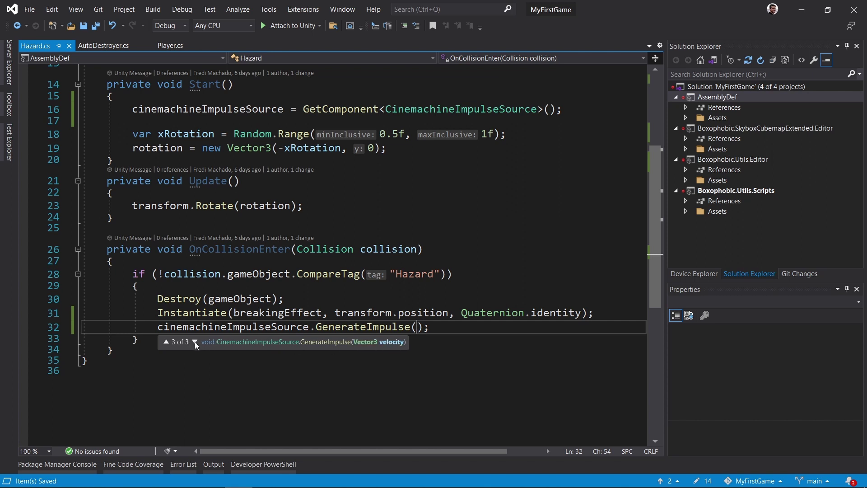
{"action": "left_click", "coordinate": [167, 342]}
- Below the Instantiate line in OnCollisionEnter, leave a blank line and start declaring a local variable named distrance
{"action": "left_click", "coordinate": [604, 311]}
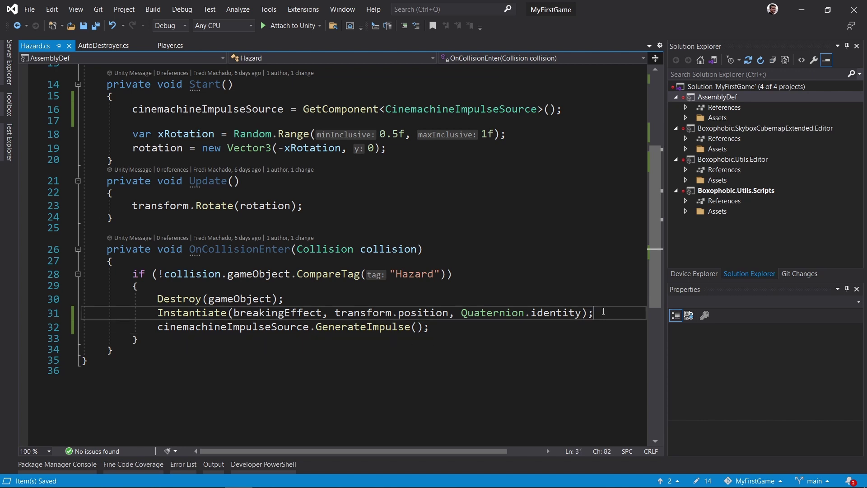
{"action": "key", "text": "Return"}
{"action": "key", "text": "Return"}
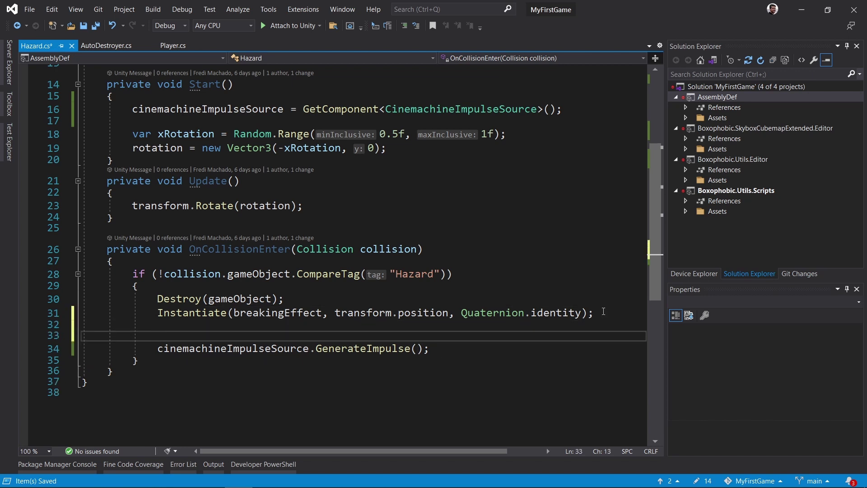
{"action": "type", "text": "var distrance"}
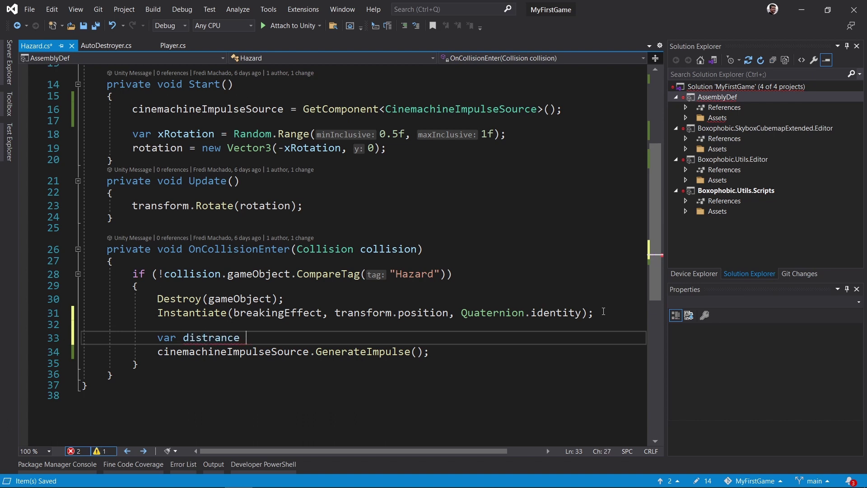
{"action": "type", "text": " = "}
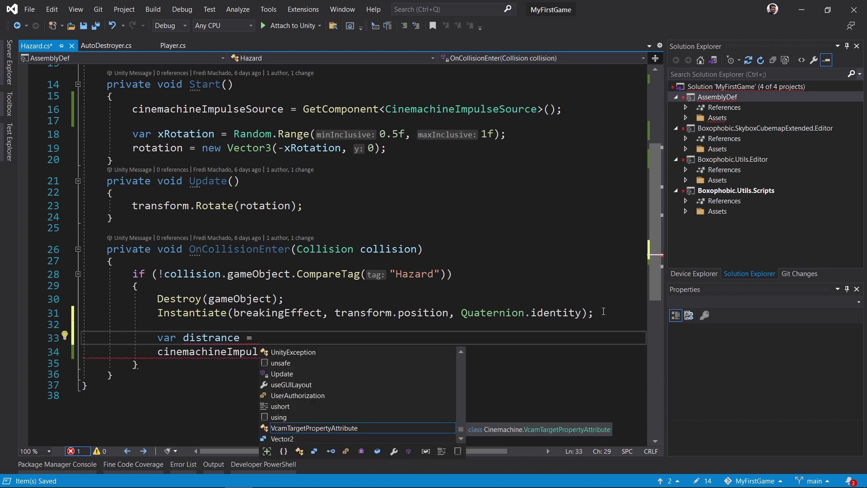
- Assign the new variable a Vector3.Distance call with transform.position as its first argument
{"action": "type", "text": "vector3"}
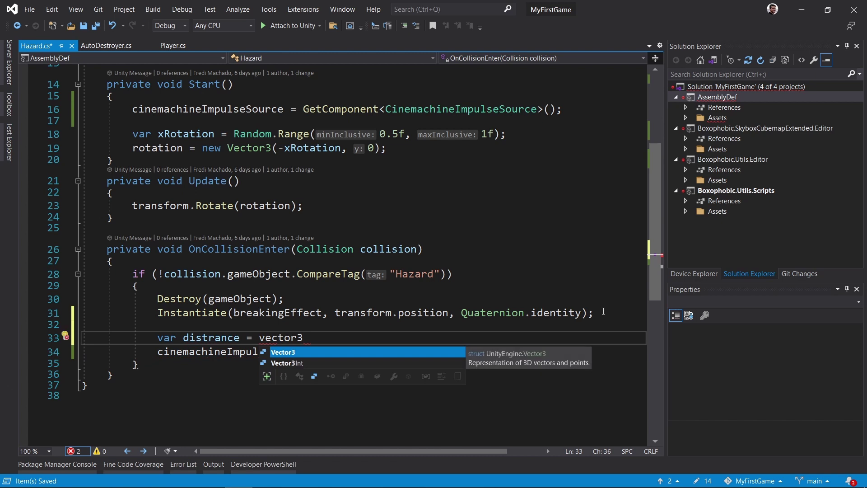
{"action": "key", "text": "Tab"}
{"action": "type", "text": ".dis"}
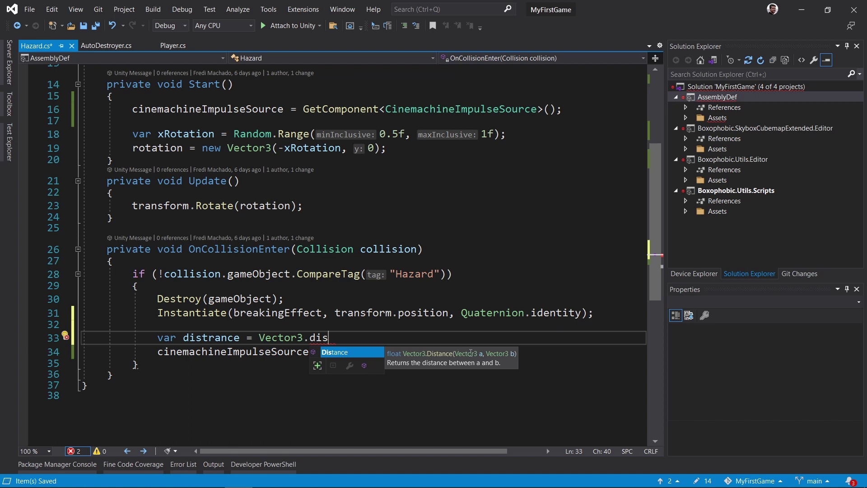
{"action": "key", "text": "Tab"}
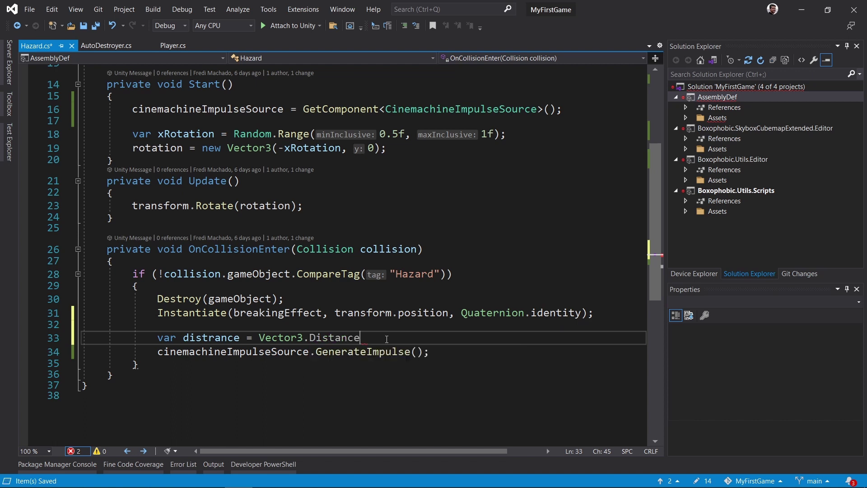
{"action": "type", "text": "("}
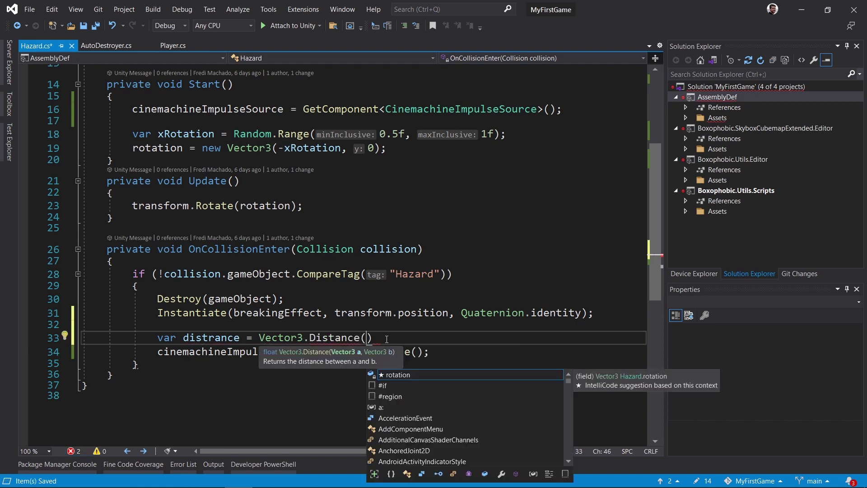
{"action": "type", "text": "transform.p"}
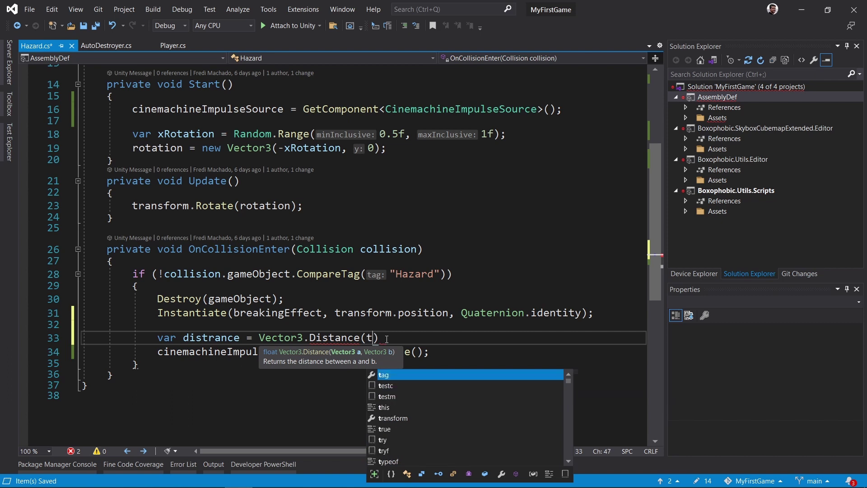
{"action": "type", "text": "osi"}
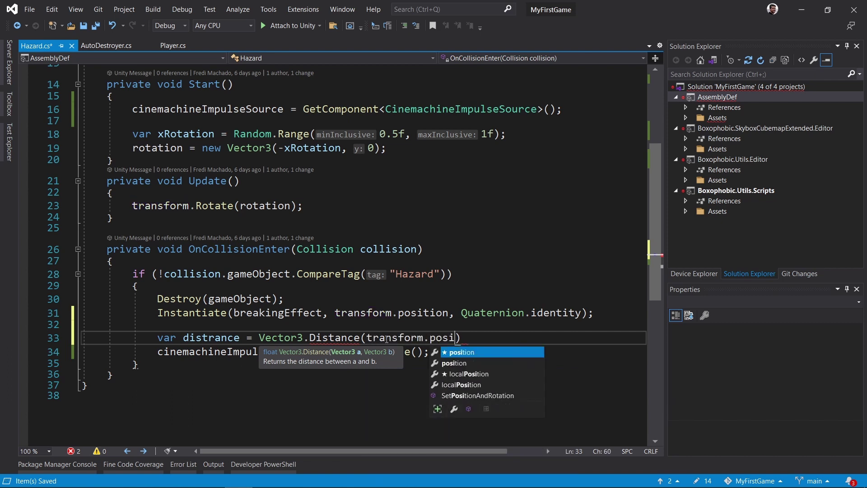
{"action": "double_click", "coordinate": [468, 354]}
{"action": "type", "text": ","}
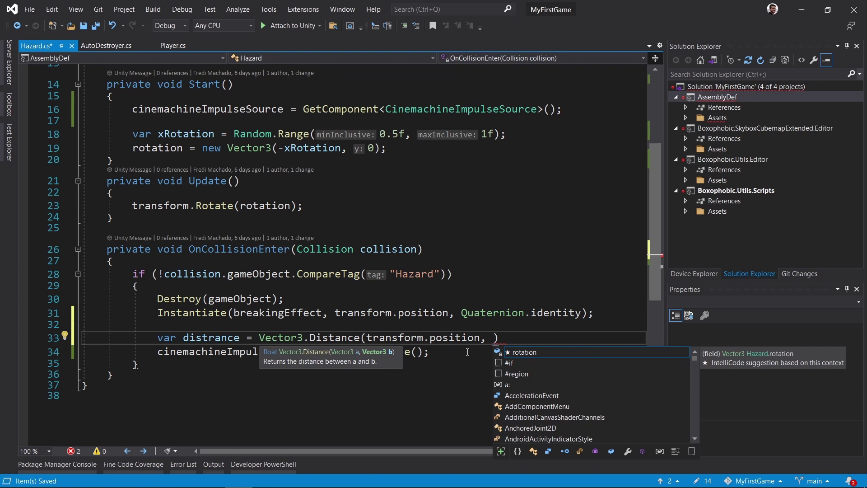
- Declare a private Player field named player below the cinemachineImpulseSource field
{"action": "scroll", "coordinate": [467, 352], "scroll_direction": "up", "scroll_amount": 3}
{"action": "left_click", "coordinate": [478, 179]}
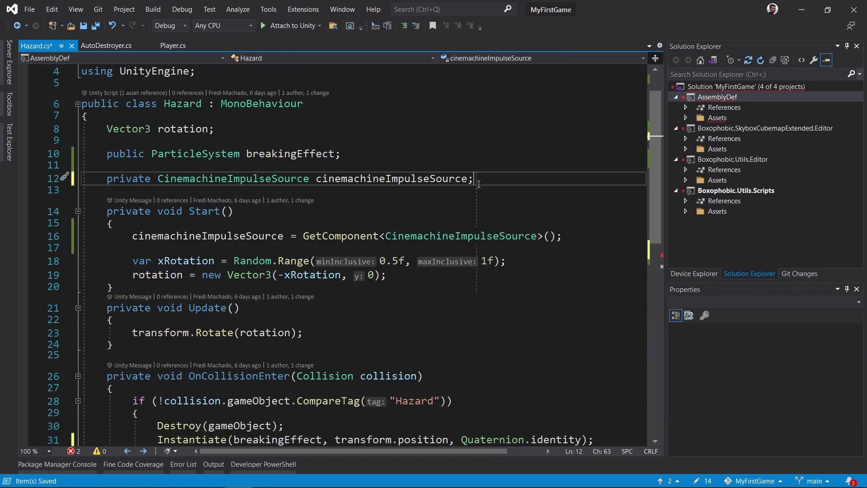
{"action": "key", "text": "Return"}
{"action": "type", "text": "private "}
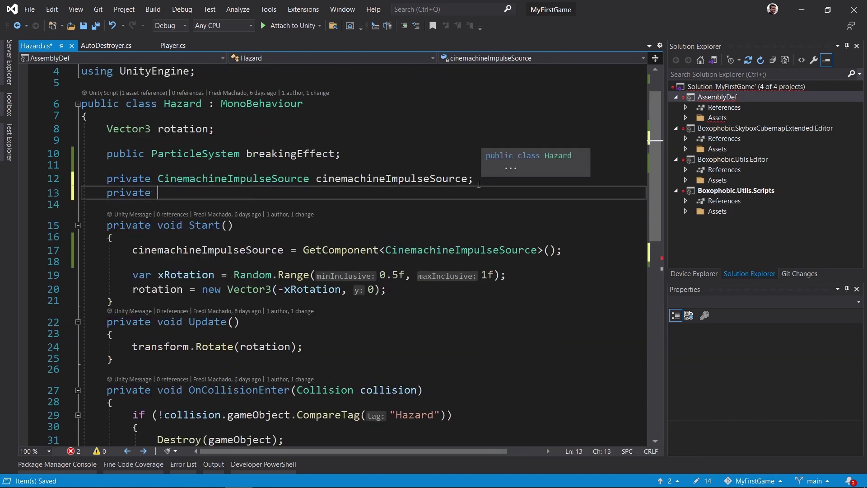
{"action": "type", "text": "Player "}
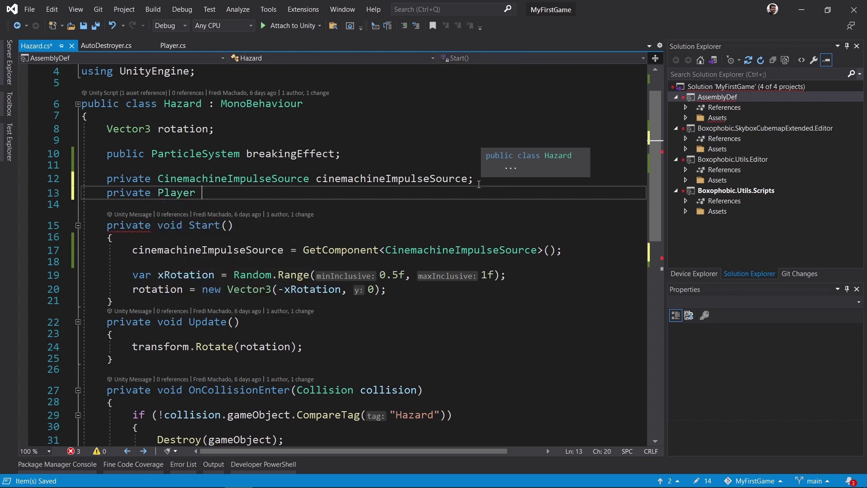
{"action": "type", "text": "player;"}
- In Start, assign player = FindObjectOfType<Player>(); directly below the cinemachineImpulseSource assignment
{"action": "left_click", "coordinate": [604, 251]}
{"action": "key", "text": "Return"}
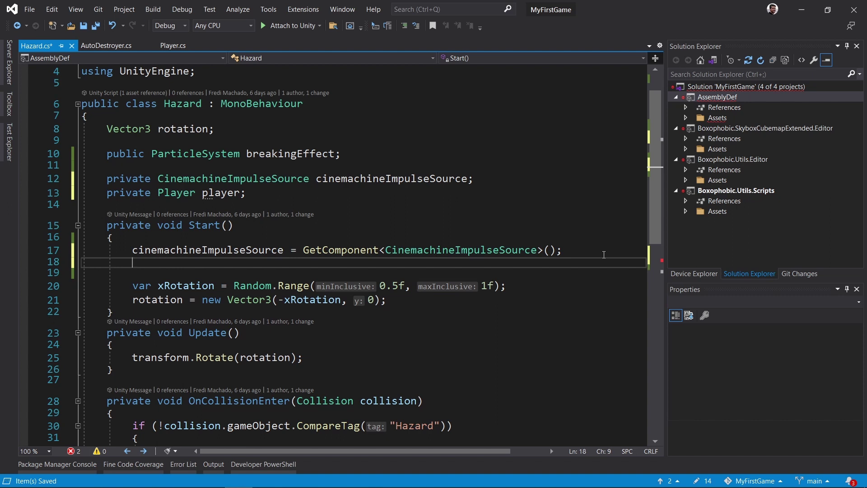
{"action": "type", "text": "player -"}
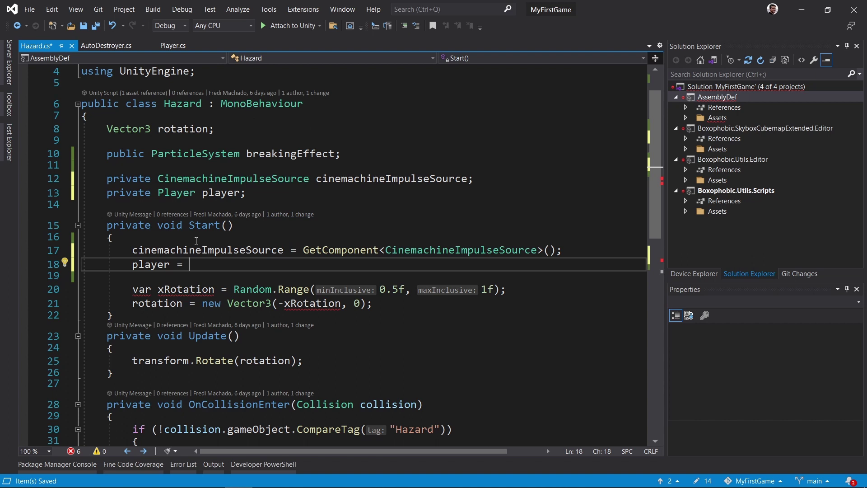
{"action": "type", "text": "findojb"}
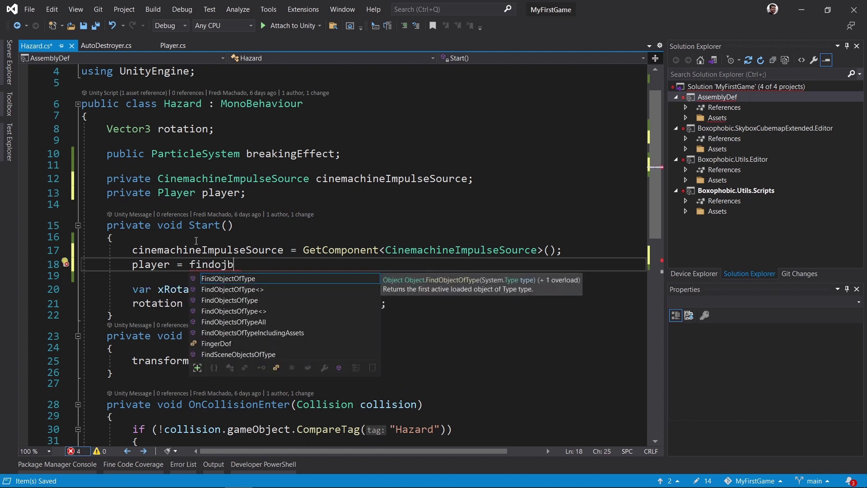
{"action": "key", "text": "Down"}
{"action": "key", "text": "Tab"}
{"action": "type", "text": "Player>();"}
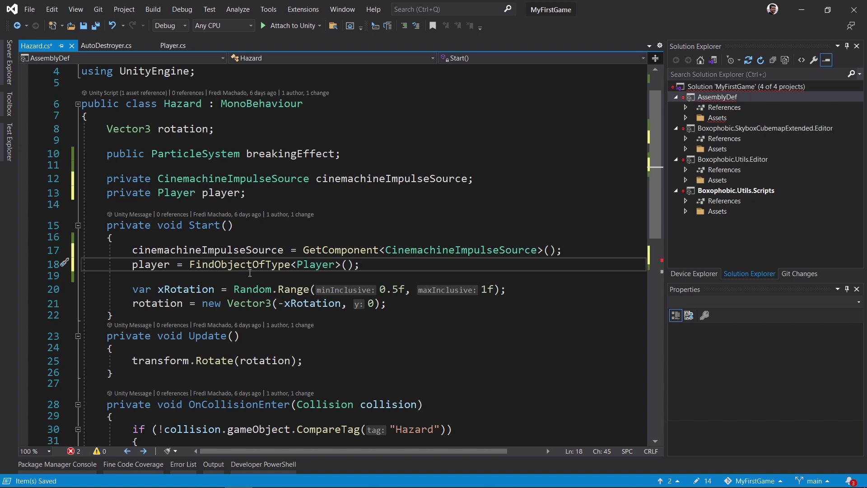
{"action": "left_click_drag", "start_coordinate": [297, 264], "coordinate": [335, 267]}
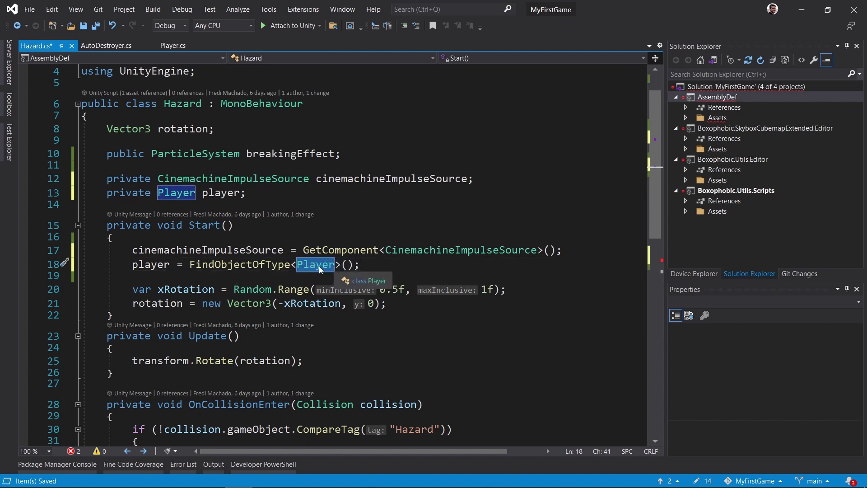
{"action": "left_click", "coordinate": [368, 265]}
- Complete the Vector3.Distance call in OnCollisionEnter with player.transform.position as the second argument and end the statement
{"action": "scroll", "coordinate": [368, 265], "scroll_direction": "down", "scroll_amount": 5}
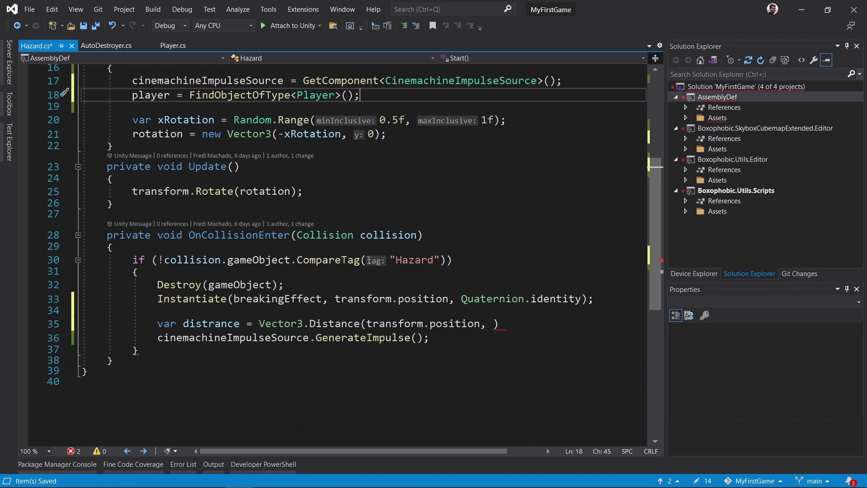
{"action": "left_click", "coordinate": [494, 281]}
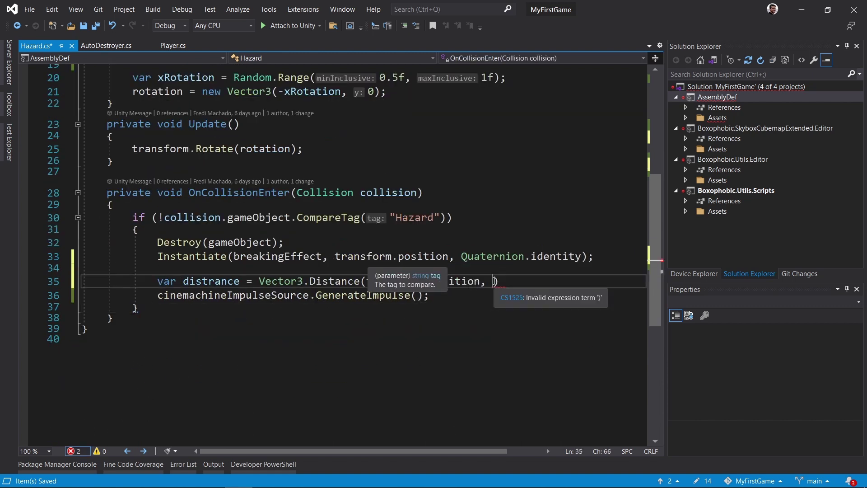
{"action": "type", "text": "player.t"}
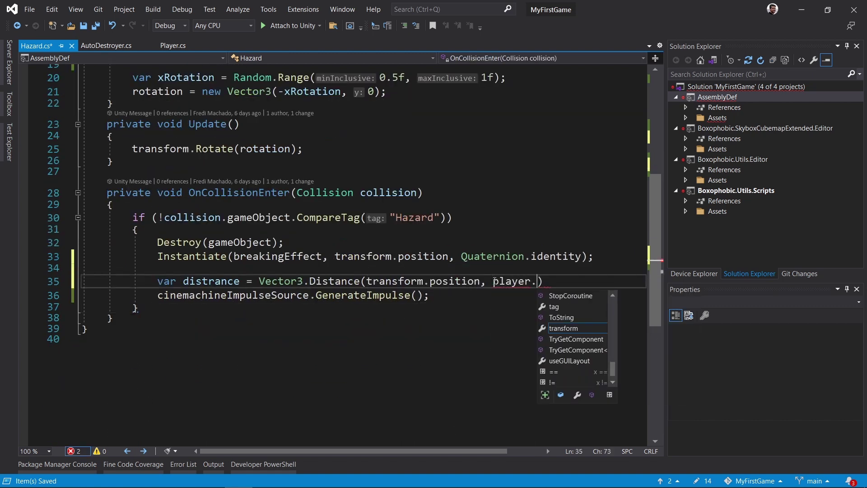
{"action": "type", "text": "ransform.position"}
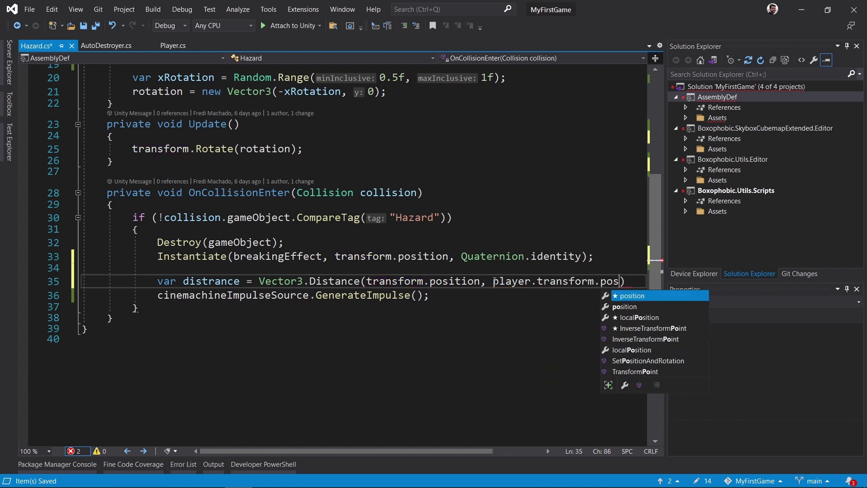
{"action": "type", "text": ");"}
- Correct the misspelled variable name to distance and save Hazard.cs
{"action": "left_click", "coordinate": [191, 282]}
{"action": "key", "text": "Delete"}
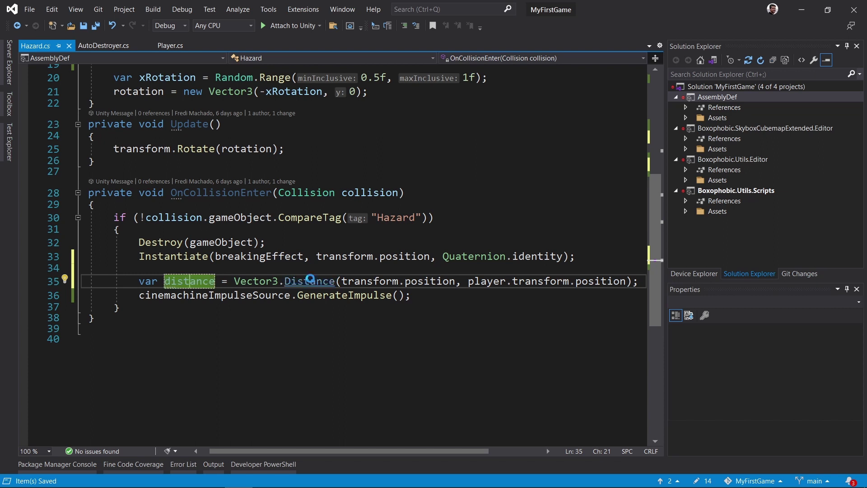
{"action": "key", "text": "ctrl+s"}
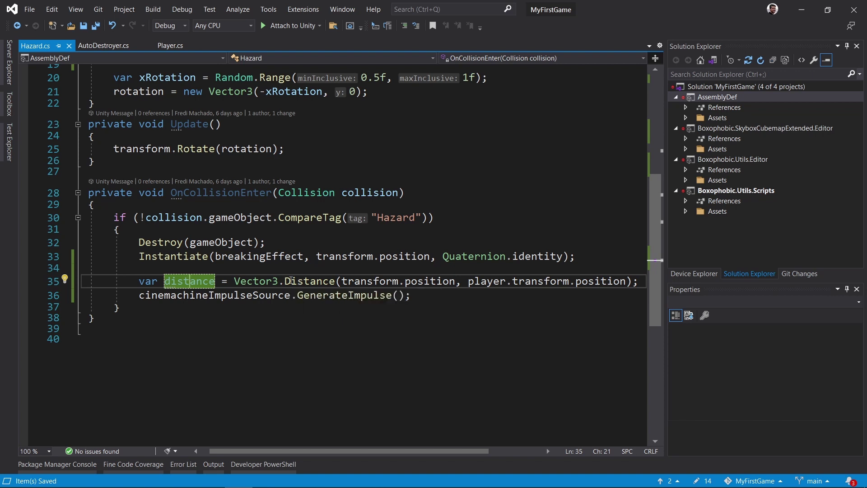
- Add Debug.Log(distance); below the distance declaration, separated from GenerateImpulse by a blank line, and save the script
{"action": "mouse_move", "coordinate": [300, 281]}
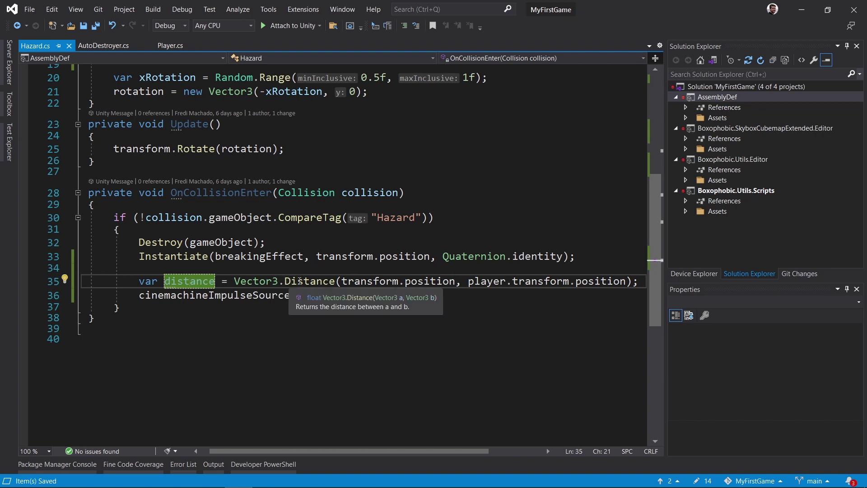
{"action": "left_click", "coordinate": [641, 281]}
{"action": "key", "text": "Return"}
{"action": "key", "text": "Return"}
{"action": "key", "text": "Up"}
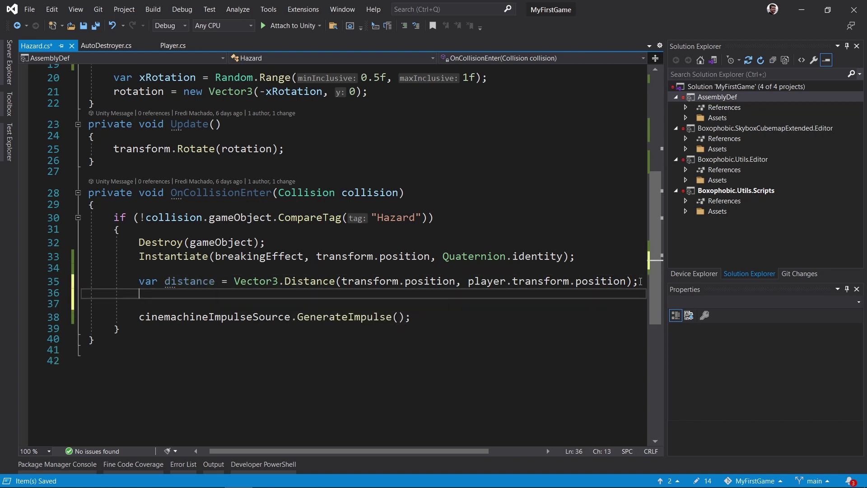
{"action": "type", "text": "Debug.lo"}
{"action": "key", "text": "Tab"}
{"action": "type", "text": "(d"}
{"action": "key", "text": "Tab"}
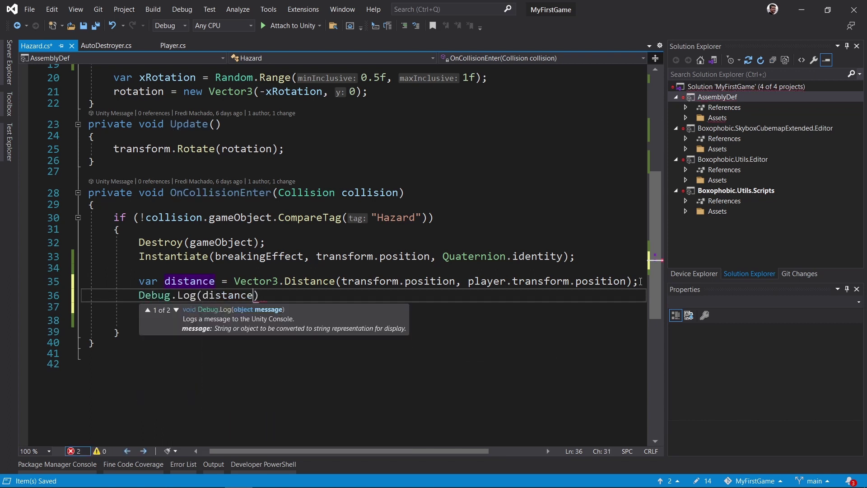
{"action": "type", "text": ");"}
{"action": "key", "text": "ctrl+s"}
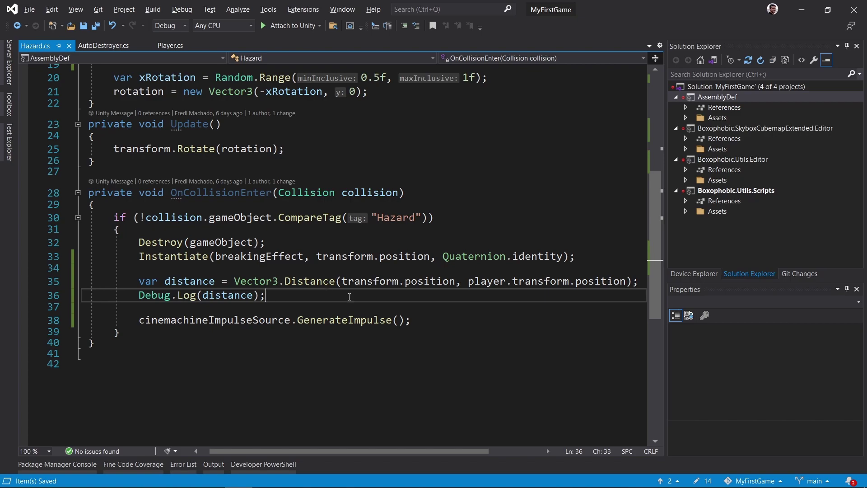
- Switch to Unity and play-test, moving the player back and forth to check the distances logged by breaking crates
{"action": "key", "text": "alt+Tab"}
{"action": "key", "text": "ctrl+p"}
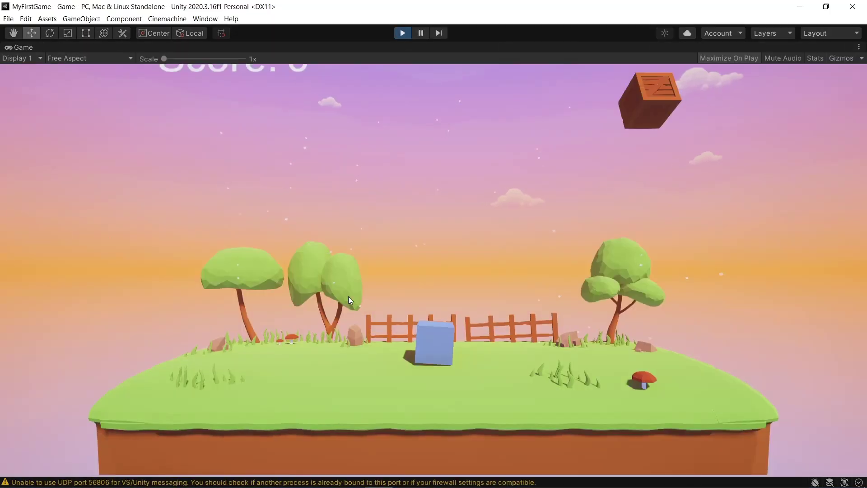
{"action": "key", "text": "d"}
{"action": "key", "text": "a"}
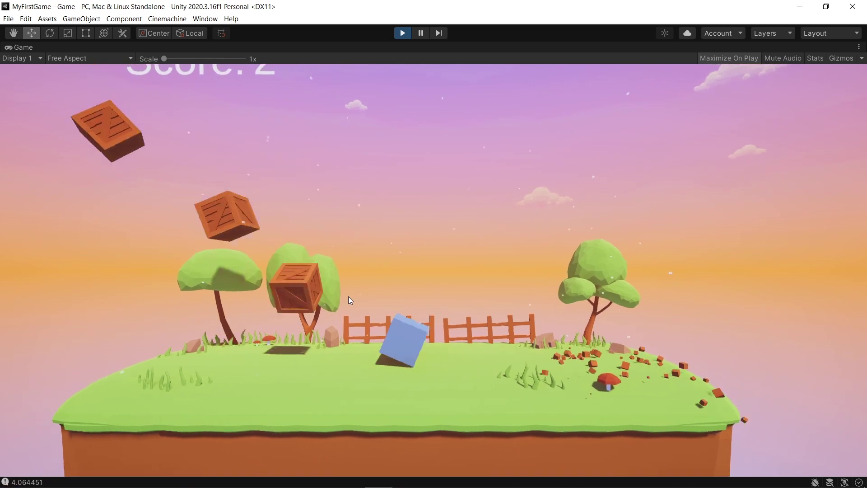
{"action": "key", "text": "a"}
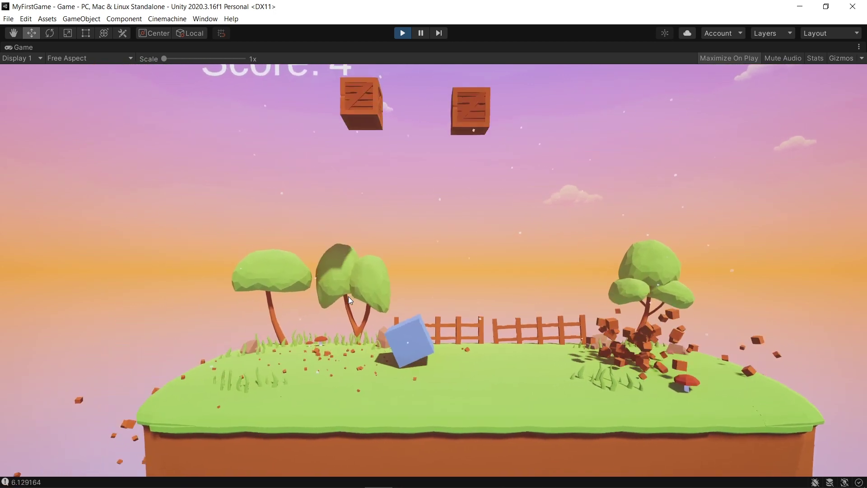
{"action": "key", "text": "d"}
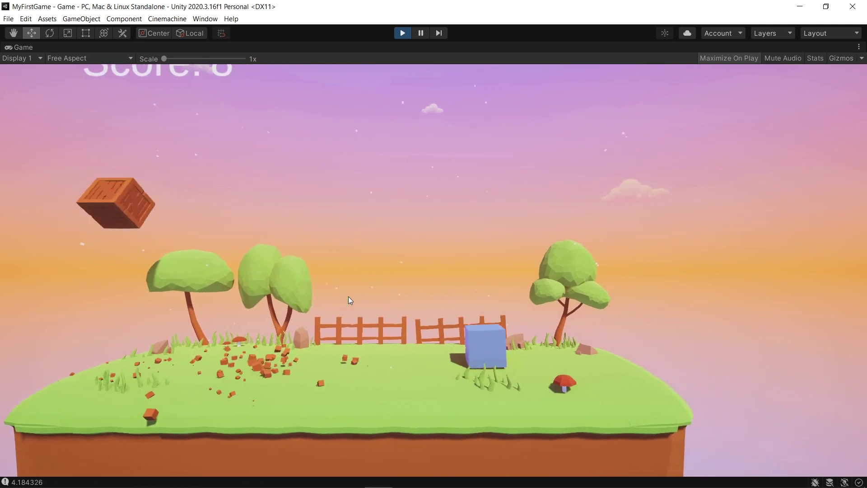
{"action": "key", "text": "d"}
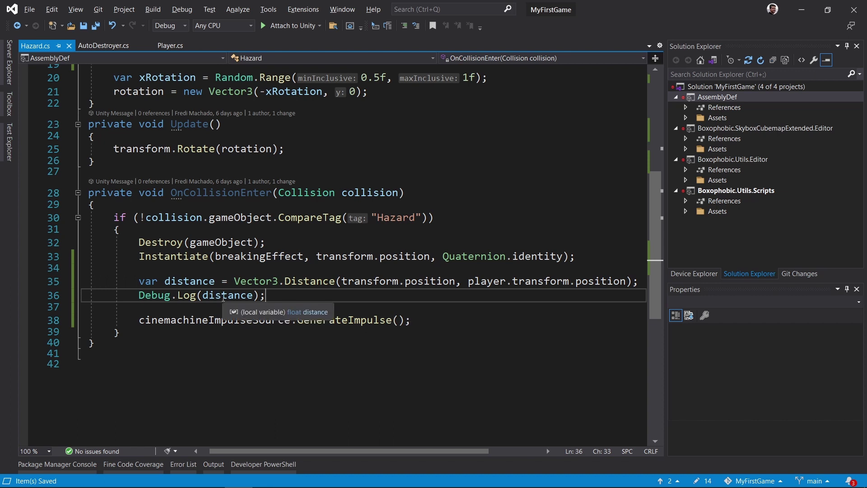
- Switch back to Visual Studio and select the variable name distance in its declaration in Hazard.cs
{"action": "left_click", "coordinate": [165, 281]}
{"action": "left_click_drag", "start_coordinate": [165, 281], "coordinate": [215, 281]}
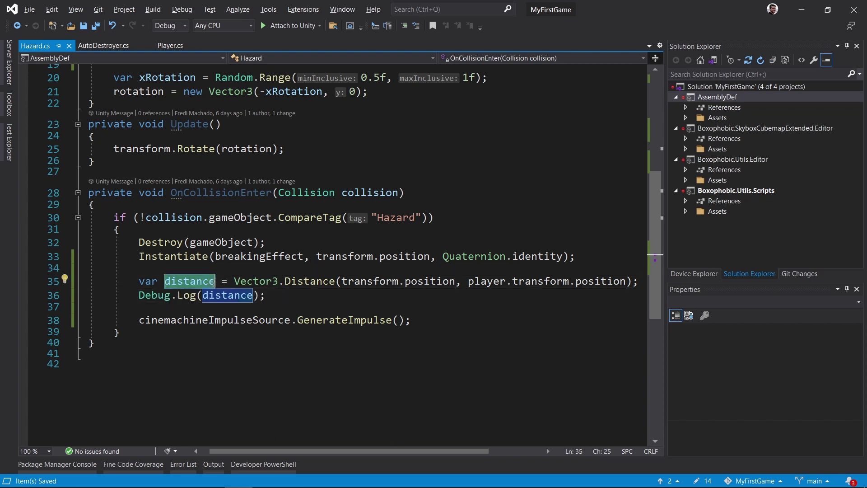
- Replace the Debug.Log line below the distance declaration in Hazard.cs with var force = 1 / distance;
{"action": "left_click", "coordinate": [184, 281]}
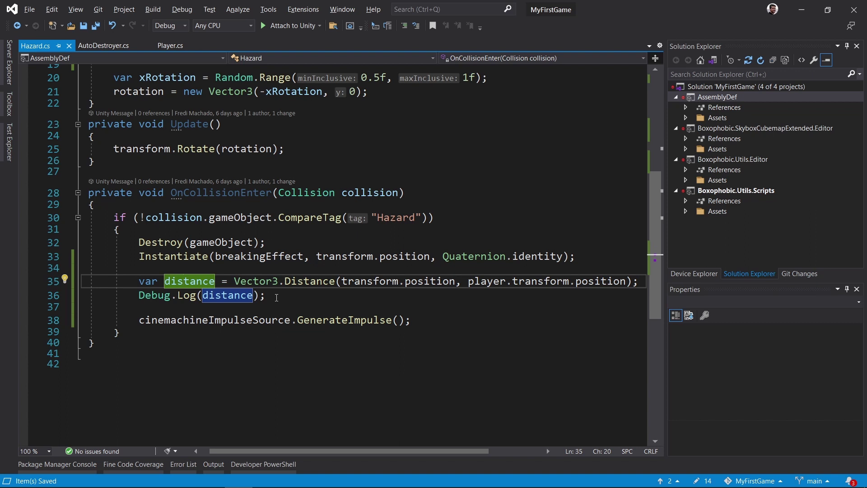
{"action": "left_click", "coordinate": [139, 296]}
{"action": "key", "text": "shift+End"}
{"action": "type", "text": "var "}
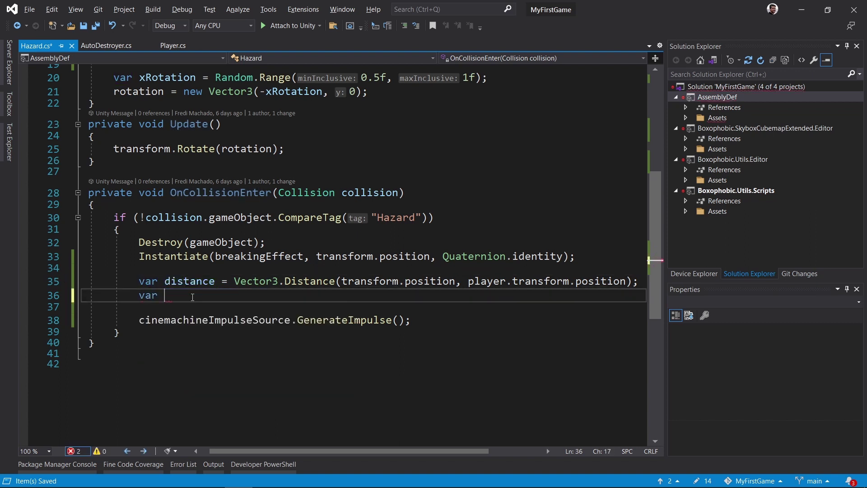
{"action": "type", "text": "force = 1 / dist"}
{"action": "key", "text": "Tab"}
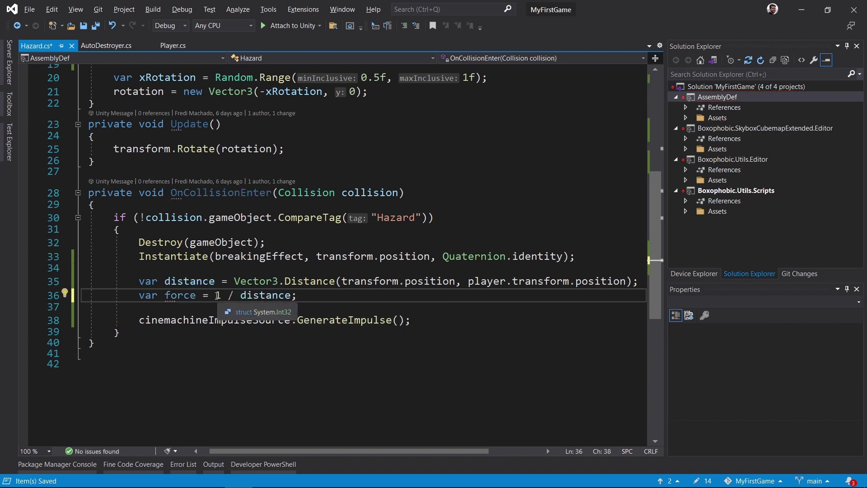
- Illustrate the force formula with a trailing comment 0.1, and try the divisor 2 with the comment 0.5
{"action": "double_click", "coordinate": [245, 298]}
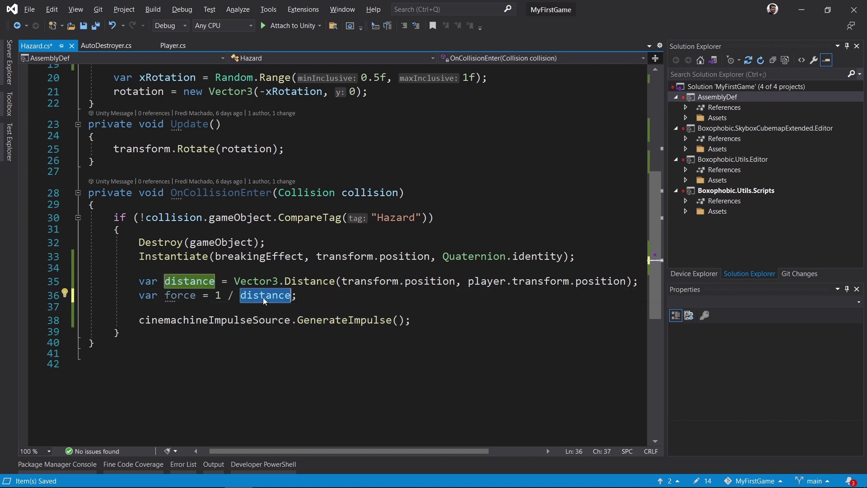
{"action": "left_click", "coordinate": [311, 296]}
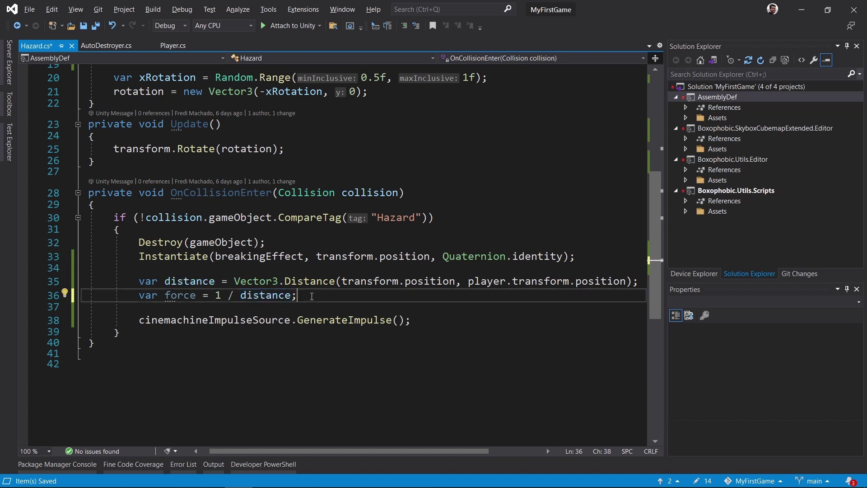
{"action": "type", "text": "// 0.1"}
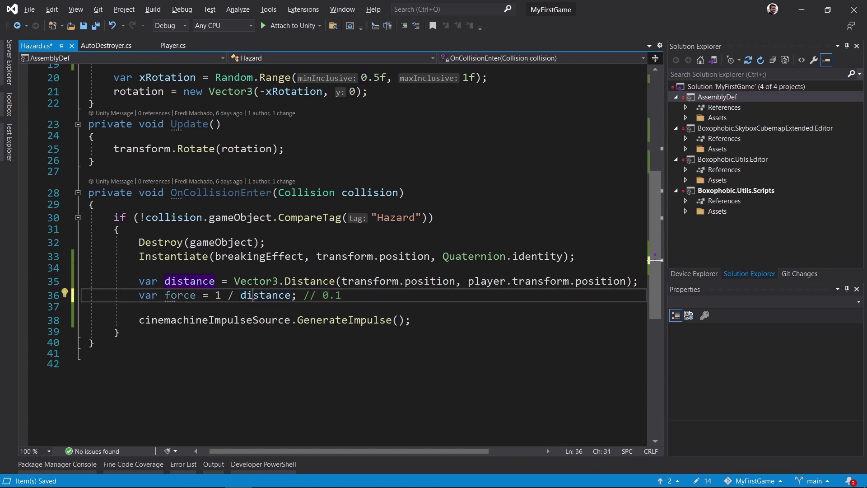
{"action": "double_click", "coordinate": [253, 296]}
{"action": "type", "text": "2"}
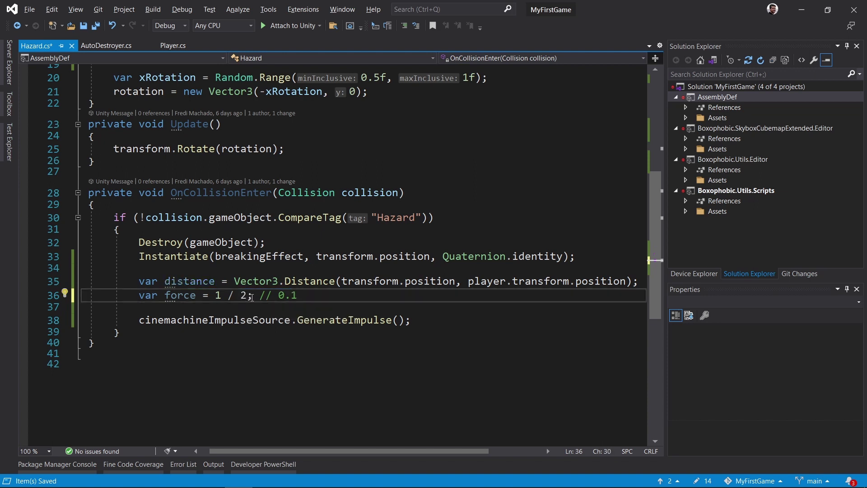
{"action": "left_click_drag", "start_coordinate": [298, 296], "coordinate": [291, 296]}
{"action": "type", "text": "5"}
- Try the example divisors 1 and 10 in the force formula with matching result comments, and delete the comment
{"action": "left_click_drag", "start_coordinate": [247, 297], "coordinate": [242, 296]}
{"action": "type", "text": "1"}
{"action": "left_click_drag", "start_coordinate": [298, 296], "coordinate": [241, 297]}
{"action": "type", "text": "1 / "}
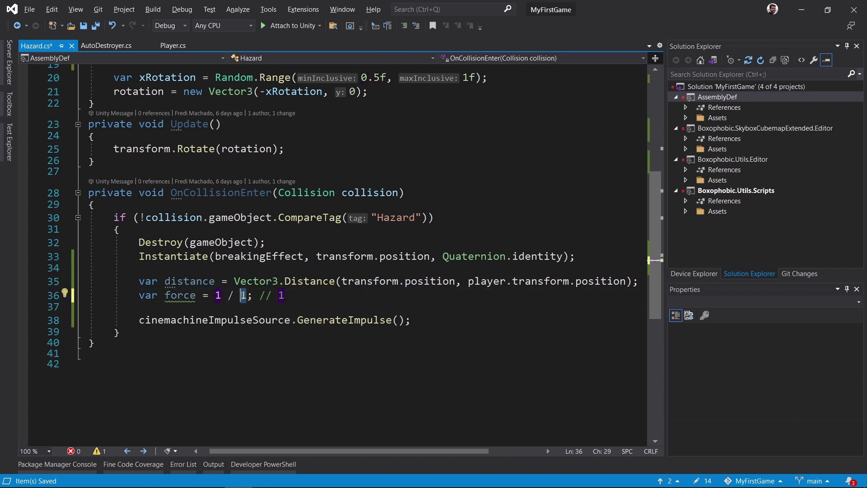
{"action": "type", "text": "10"}
{"action": "double_click", "coordinate": [288, 296]}
{"action": "type", "text": "1"}
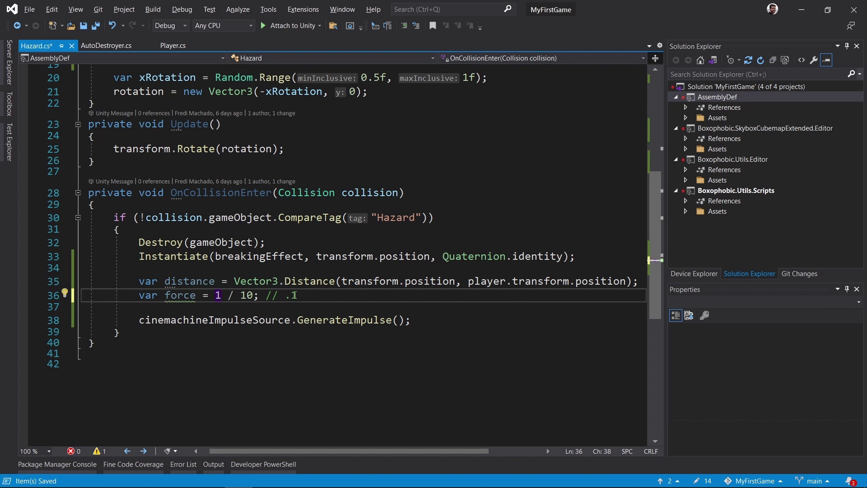
{"action": "left_click_drag", "start_coordinate": [302, 297], "coordinate": [261, 298]}
{"action": "key", "text": "BackSpace"}
- Pass force as the argument of GenerateImpulse and define force as 1f / distance
{"action": "left_click", "coordinate": [398, 321]}
{"action": "type", "text": "force"}
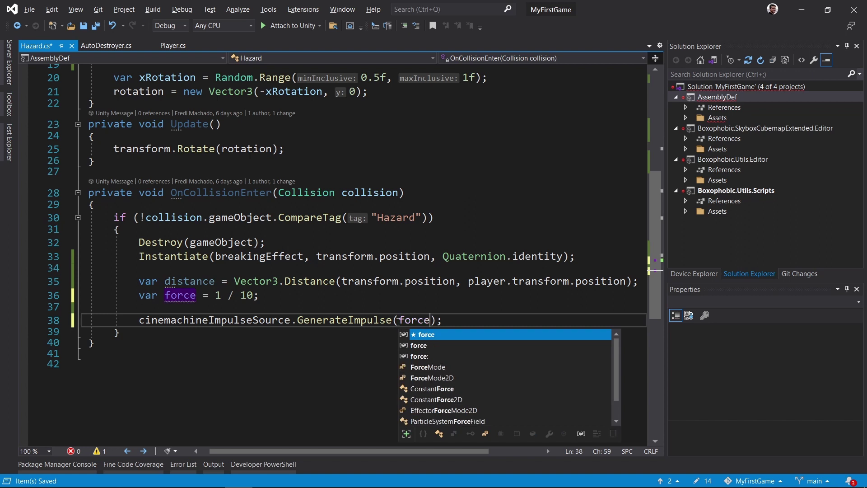
{"action": "left_click", "coordinate": [273, 295]}
{"action": "double_click", "coordinate": [247, 295]}
{"action": "key", "text": "BackSpace"}
{"action": "type", "text": "distance"}
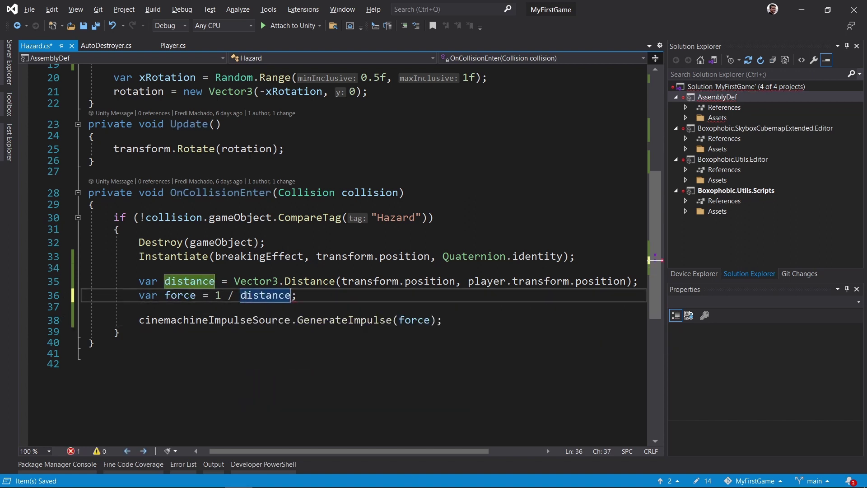
{"action": "left_click", "coordinate": [220, 296]}
{"action": "type", "text": "f"}
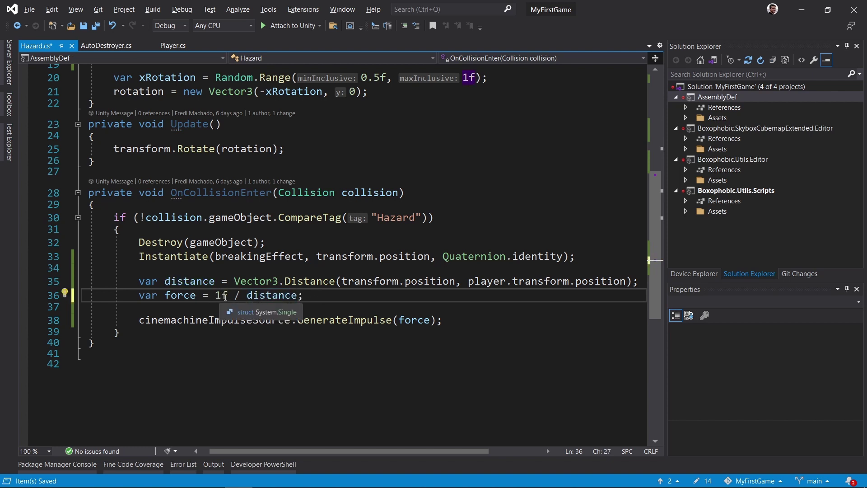
- Add Debug.Log(force); below the force declaration and save Hazard.cs
{"action": "left_click", "coordinate": [312, 296]}
{"action": "key", "text": "Return"}
{"action": "type", "text": "de"}
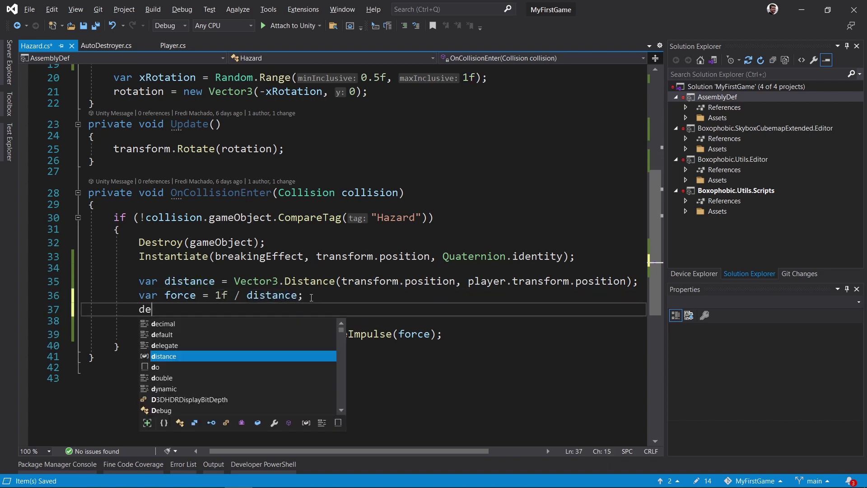
{"action": "type", "text": "bug.Log(force"}
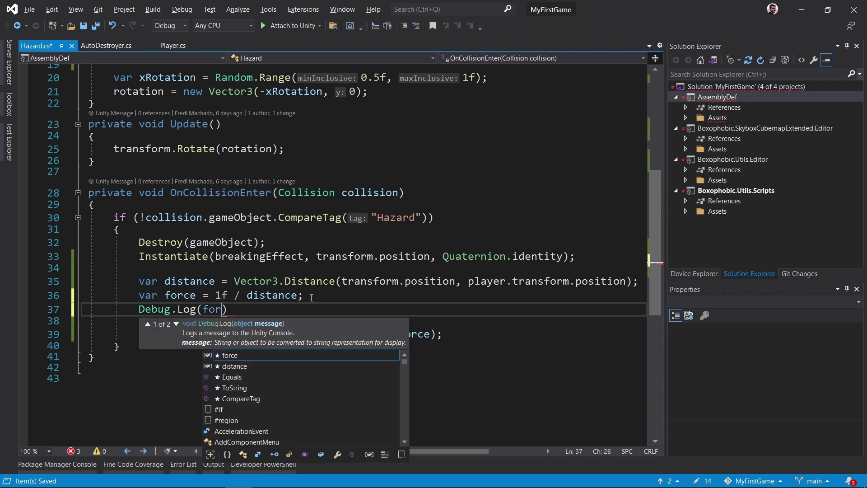
{"action": "type", "text": ");"}
{"action": "key", "text": "ctrl+s"}
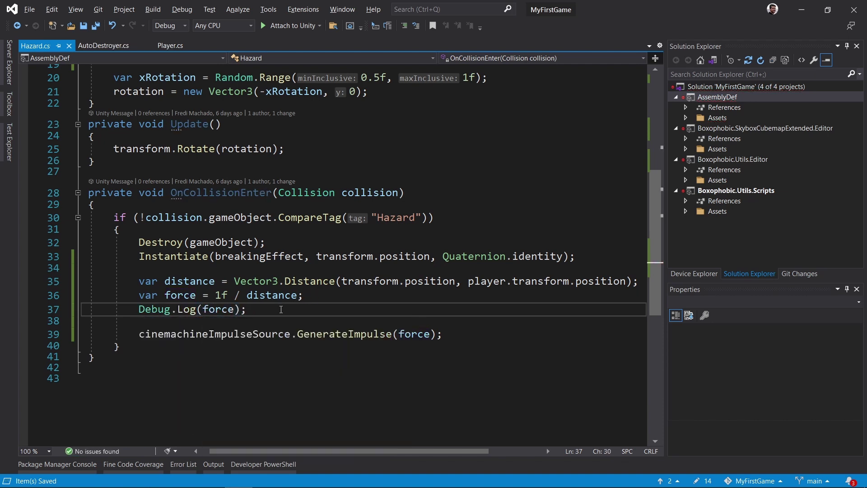
- Switch to Unity and play-test the game twice to check the distance-based camera shake and the logged force
{"action": "key", "text": "alt+Tab"}
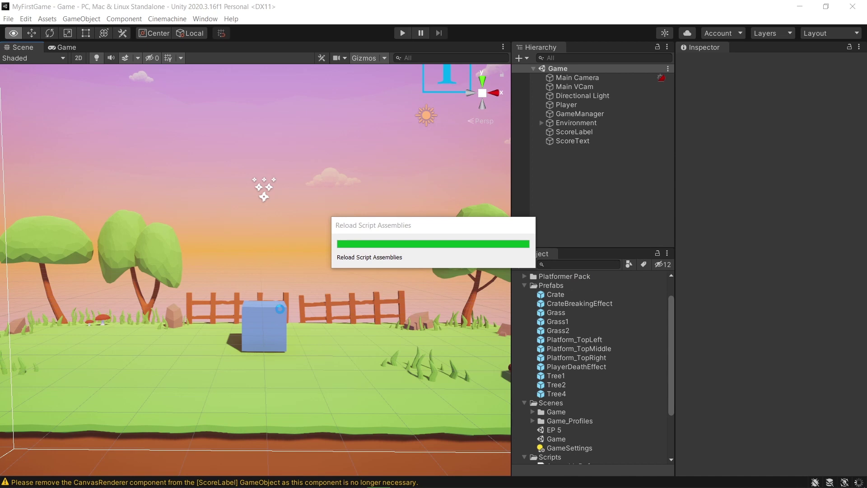
{"action": "key", "text": "ctrl+p"}
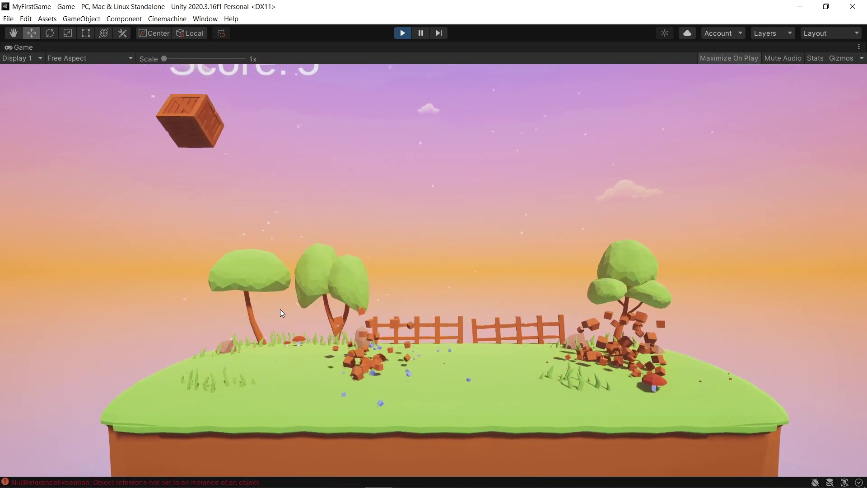
{"action": "key", "text": "ctrl+p"}
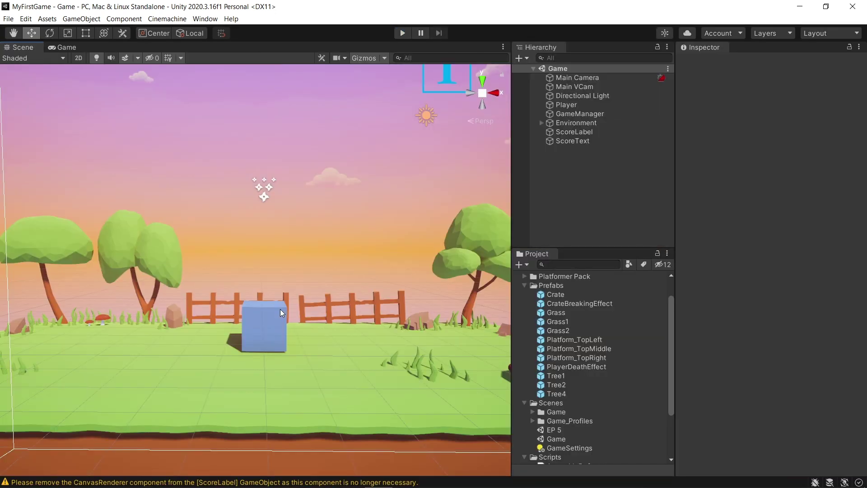
{"action": "key", "text": "ctrl+p"}
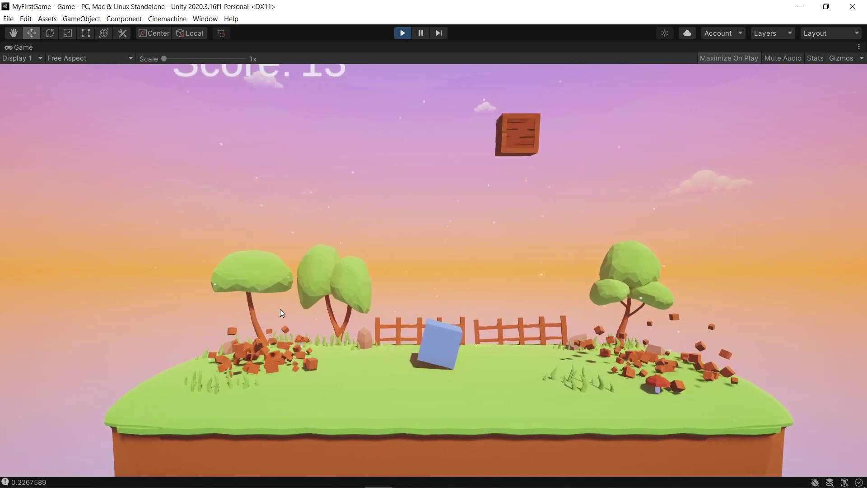
{"action": "key", "text": "ctrl+p"}
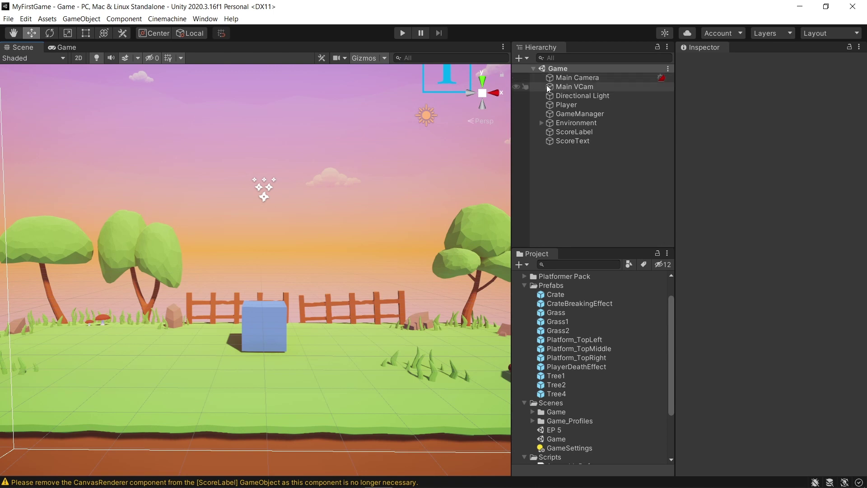
- Set the Amplitude Gain of the Crate prefab's Cinemachine Impulse Source to 0.2
{"action": "left_click", "coordinate": [556, 294]}
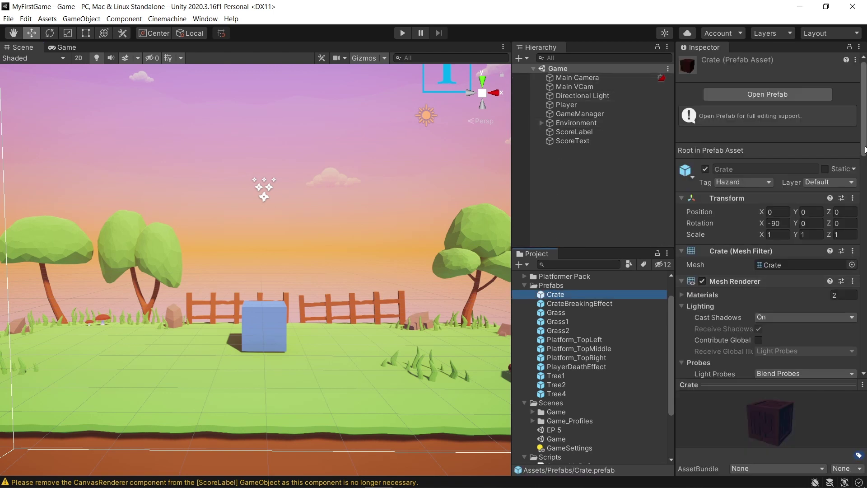
{"action": "scroll", "coordinate": [822, 255], "scroll_direction": "down", "scroll_amount": 10}
{"action": "scroll", "coordinate": [773, 116], "scroll_direction": "down", "scroll_amount": 10}
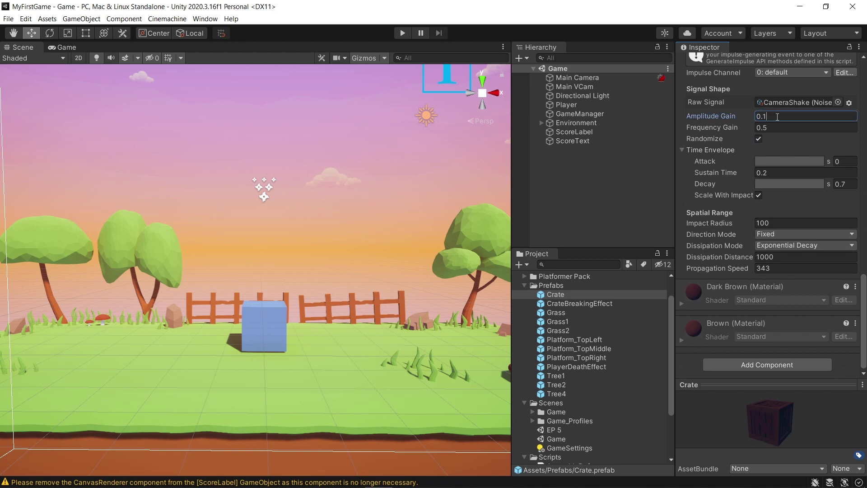
{"action": "type", "text": "2"}
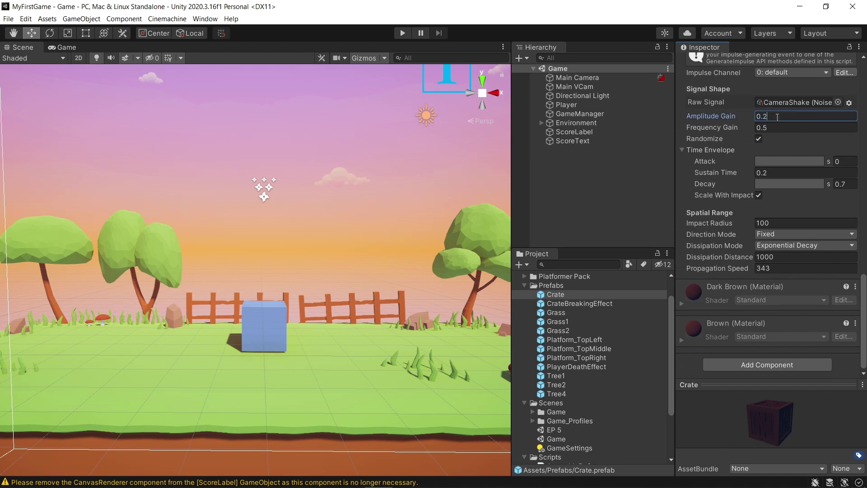
- Play-test the game twice to judge the camera shake with the new amplitude gain
{"action": "key", "text": "ctrl+p"}
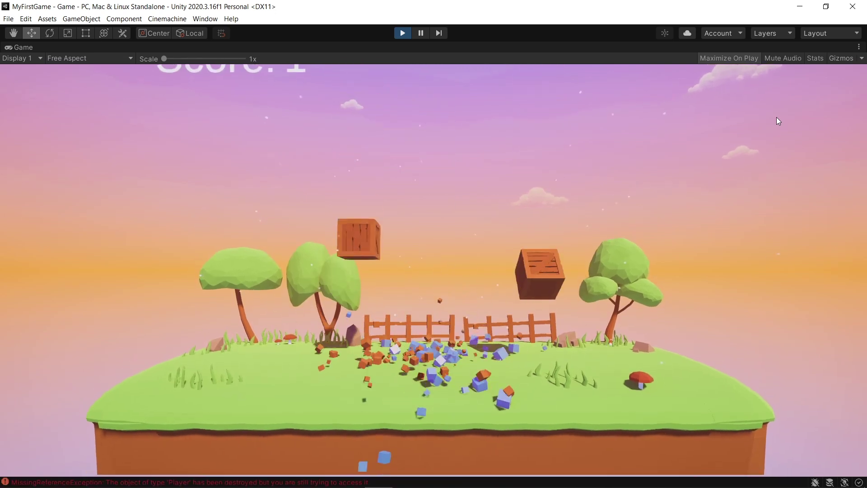
{"action": "key", "text": "ctrl+p"}
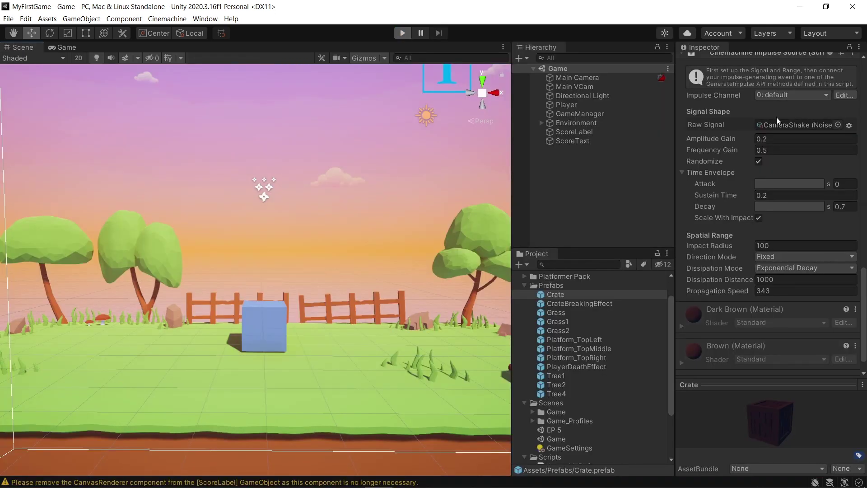
{"action": "key", "text": "ctrl+p"}
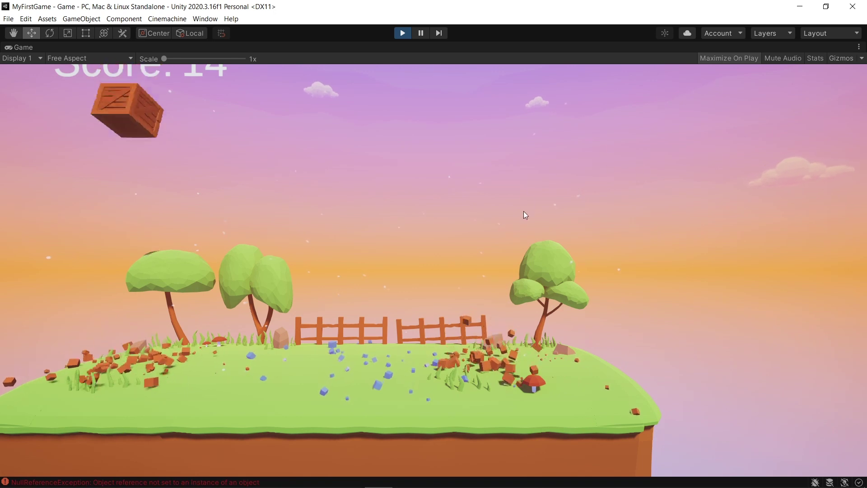
{"action": "key", "text": "ctrl+p"}
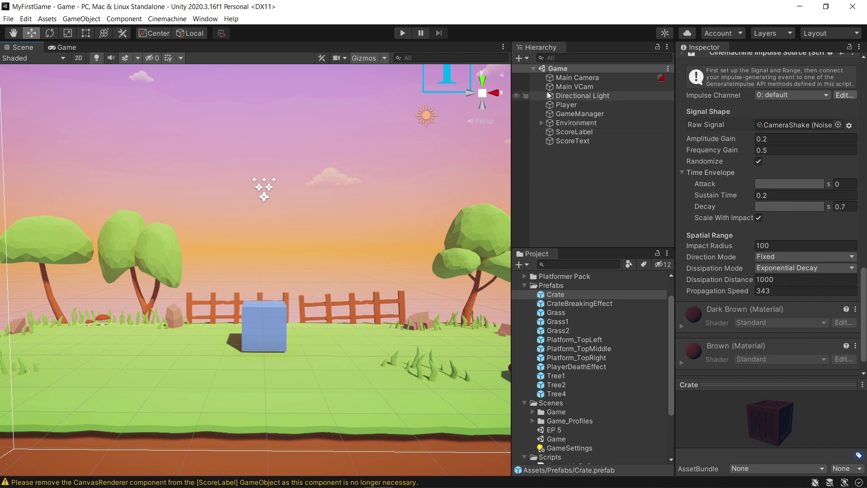
- Duplicate the Main VCam object and place the copy directly below the original in the scene hierarchy
{"action": "left_click", "coordinate": [572, 87]}
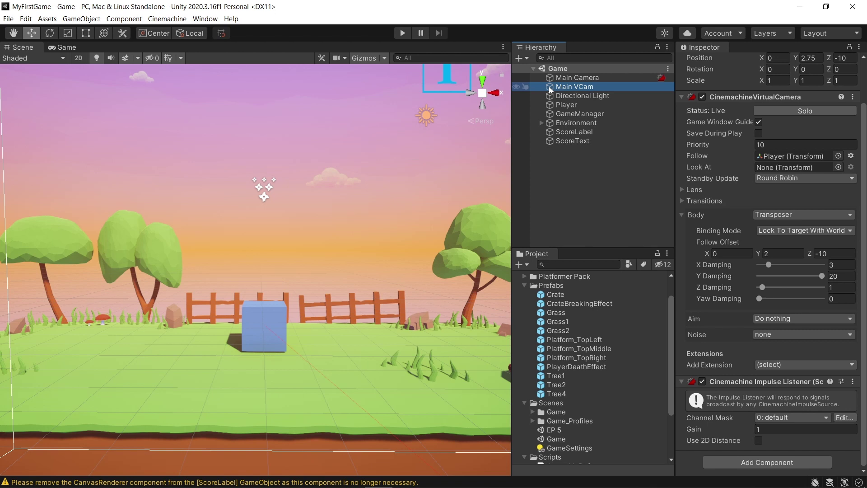
{"action": "right_click", "coordinate": [550, 90]}
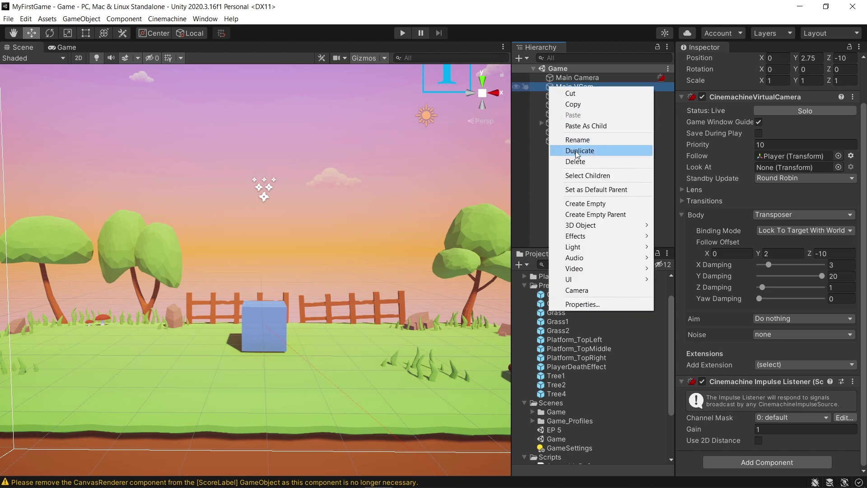
{"action": "left_click", "coordinate": [549, 87]}
{"action": "key", "text": "ctrl+d"}
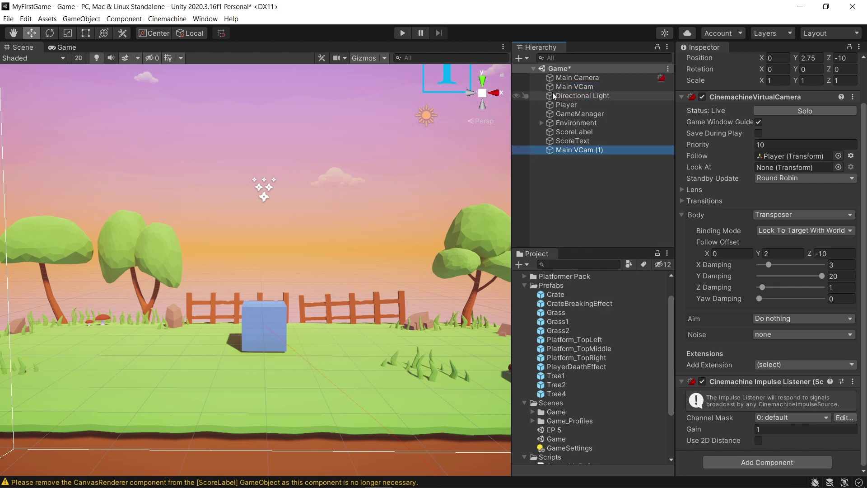
{"action": "left_click_drag", "start_coordinate": [559, 154], "coordinate": [571, 96]}
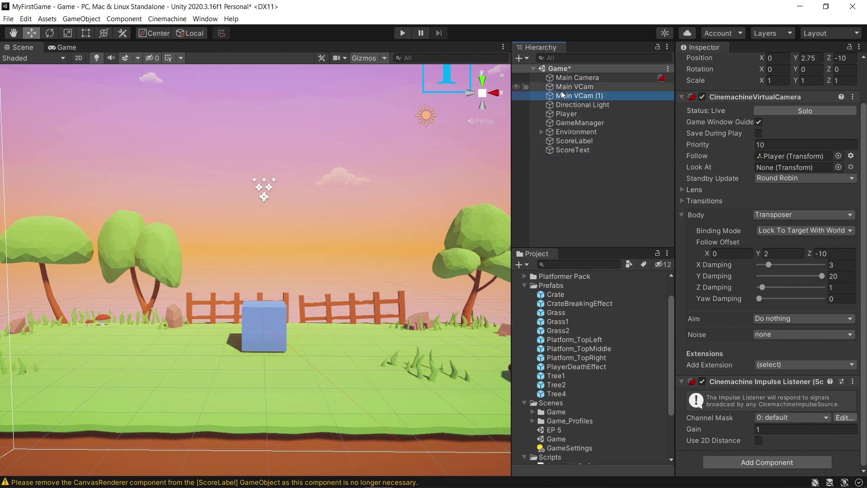
- Rename the duplicated virtual camera to Zoom VCam
{"action": "left_click", "coordinate": [573, 97]}
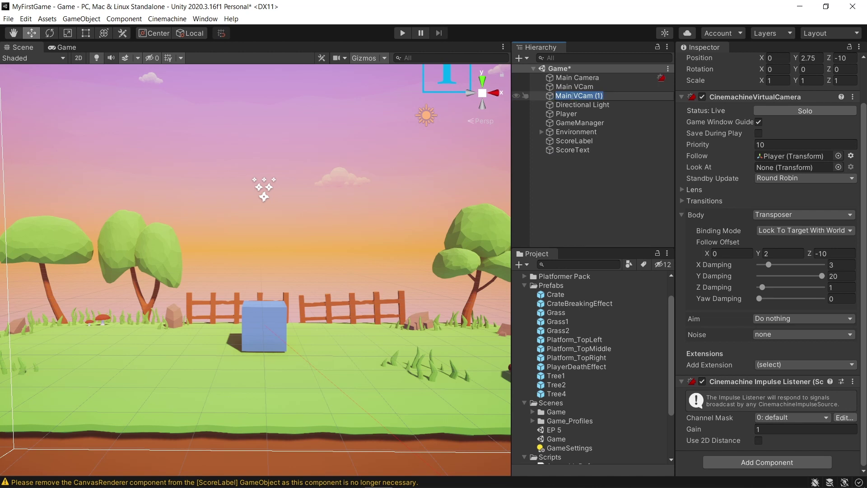
{"action": "double_click", "coordinate": [572, 97]}
{"action": "type", "text": "Zoom"}
{"action": "key", "text": "End"}
{"action": "key", "text": "BackSpace"}
{"action": "key", "text": "BackSpace"}
{"action": "key", "text": "BackSpace"}
{"action": "key", "text": "BackSpace"}
{"action": "key", "text": "Return"}
- Deactivate the Main VCam game object
{"action": "left_click", "coordinate": [554, 88]}
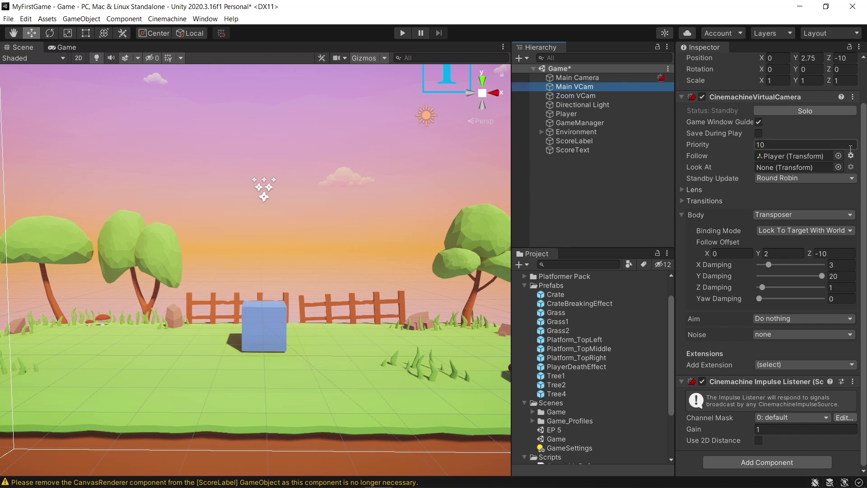
{"action": "left_click_drag", "start_coordinate": [865, 156], "coordinate": [767, 81]}
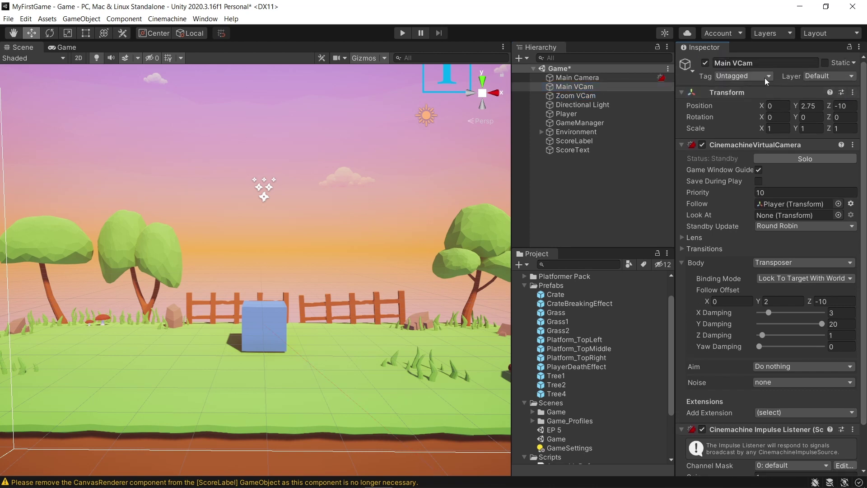
{"action": "left_click", "coordinate": [705, 63]}
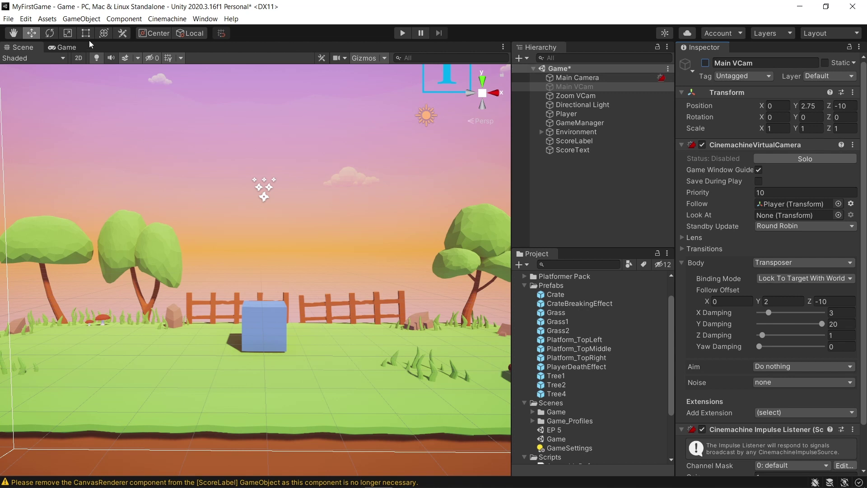
- Show the game view and check which virtual camera is live in the Main Camera's CinemachineBrain
{"action": "left_click", "coordinate": [61, 47]}
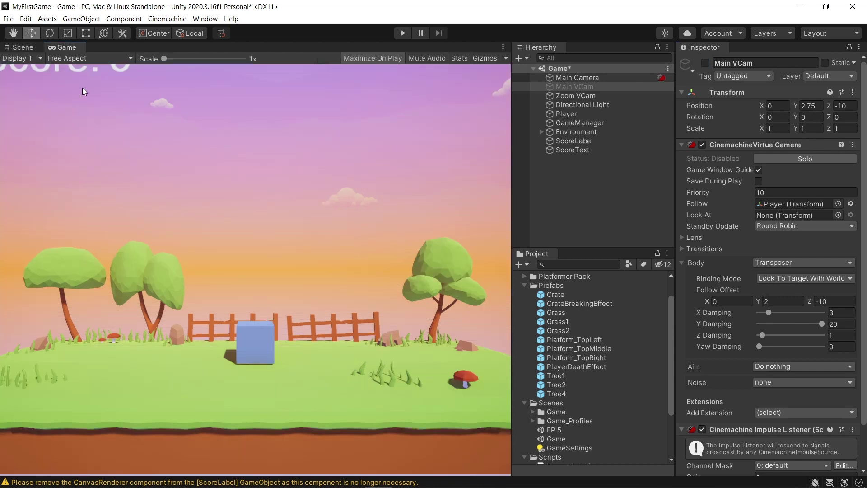
{"action": "left_click", "coordinate": [566, 96]}
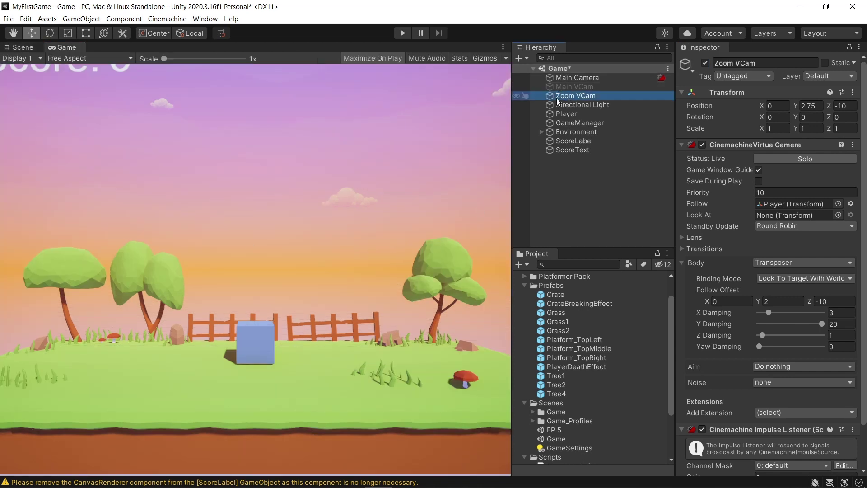
{"action": "left_click", "coordinate": [571, 79]}
{"action": "left_click_drag", "start_coordinate": [864, 158], "coordinate": [864, 449]}
{"action": "scroll", "coordinate": [840, 415], "scroll_direction": "down", "scroll_amount": 2}
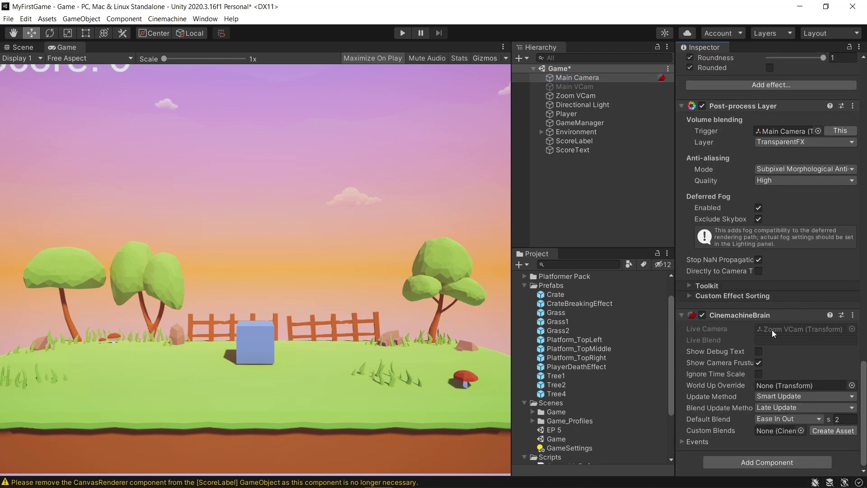
- Set the lens field of view of Zoom VCam to 50
{"action": "left_click", "coordinate": [574, 96]}
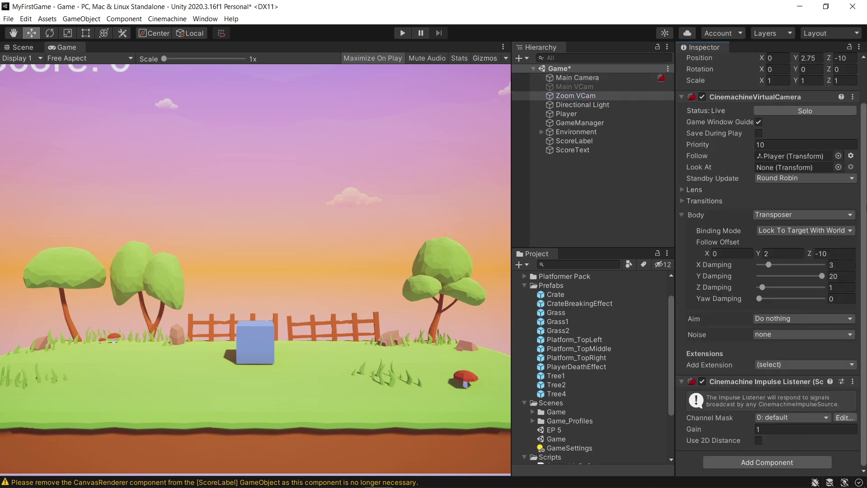
{"action": "left_click", "coordinate": [682, 190]}
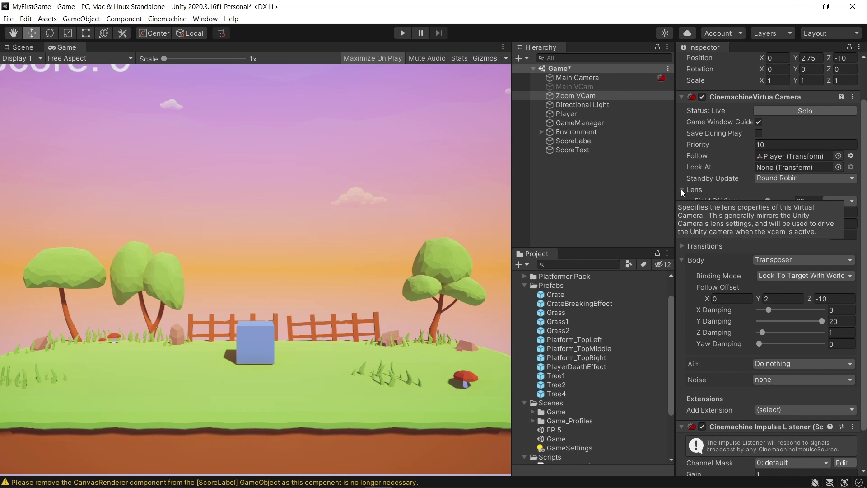
{"action": "left_click_drag", "start_coordinate": [769, 201], "coordinate": [766, 201]}
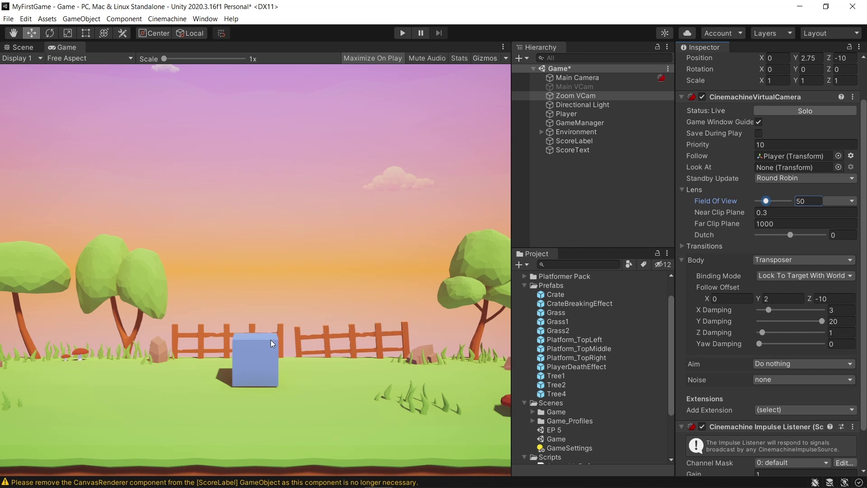
{"action": "scroll", "coordinate": [754, 168], "scroll_direction": "down", "scroll_amount": 1}
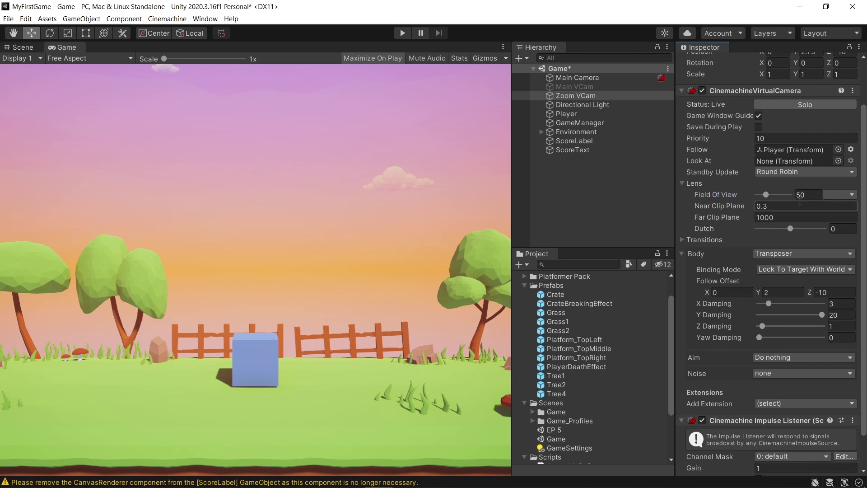
- Reactivate the Main VCam object, deactivate Zoom VCam, and save the scene
{"action": "left_click", "coordinate": [553, 88]}
{"action": "scroll", "coordinate": [768, 180], "scroll_direction": "up", "scroll_amount": 3}
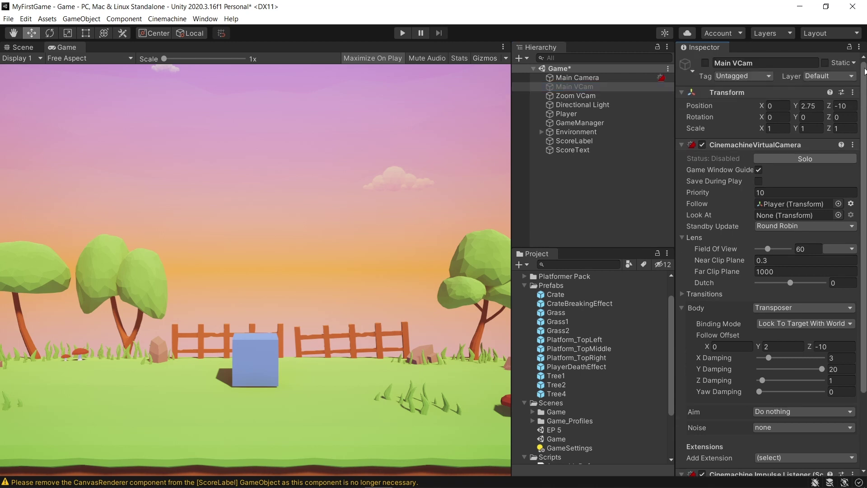
{"action": "left_click", "coordinate": [705, 63]}
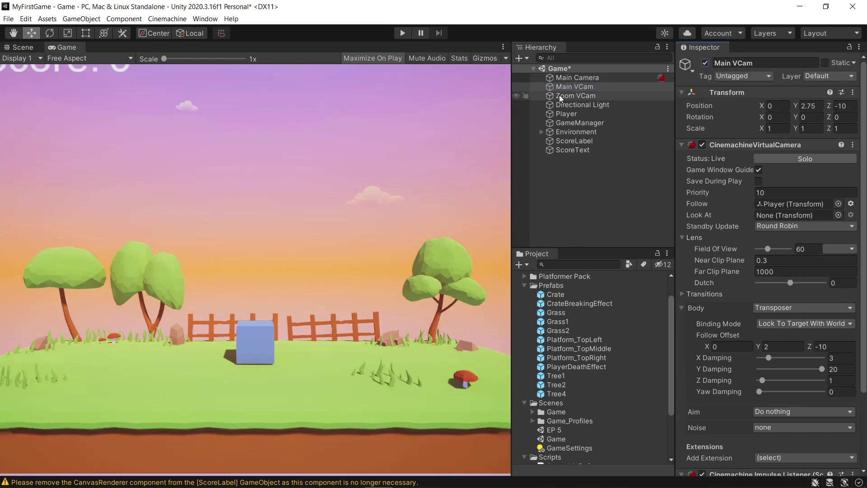
{"action": "left_click", "coordinate": [592, 95]}
{"action": "left_click", "coordinate": [706, 63]}
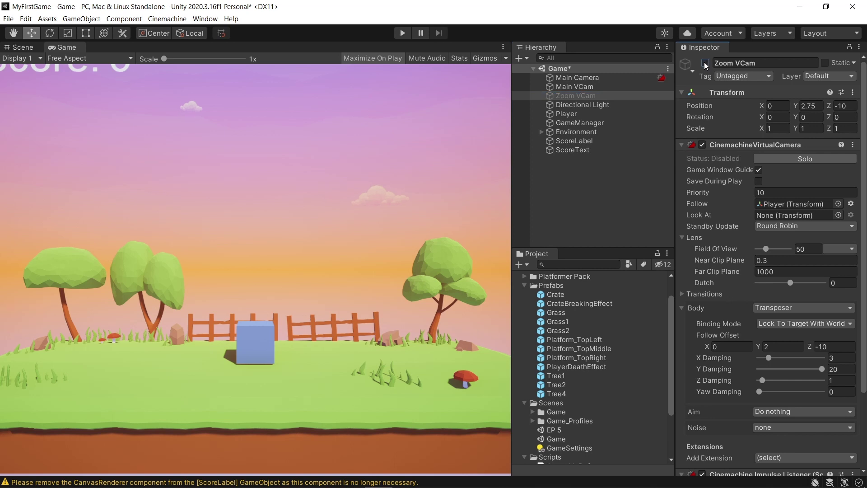
{"action": "key", "text": "ctrl+s"}
- Open the Player script and declare a private CinemachineVirtualCamera field named mainVCam below cinemachineImpulseSource
{"action": "scroll", "coordinate": [673, 309], "scroll_direction": "down", "scroll_amount": 4}
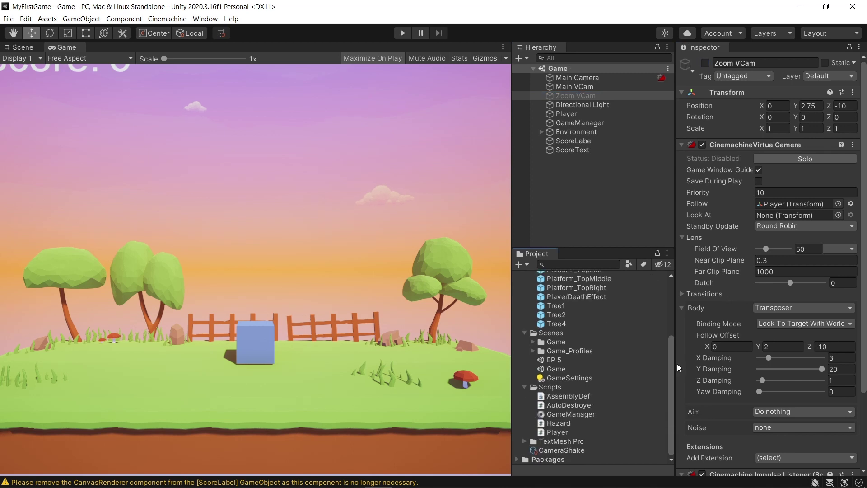
{"action": "double_click", "coordinate": [557, 433]}
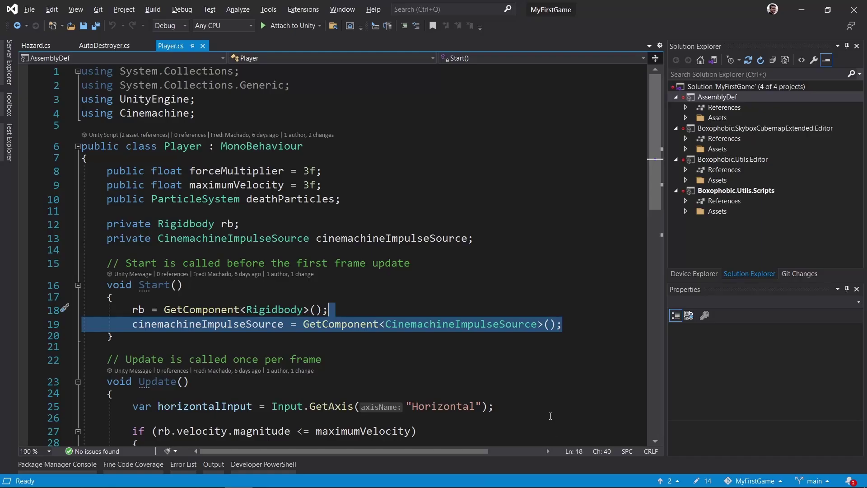
{"action": "left_click", "coordinate": [479, 236]}
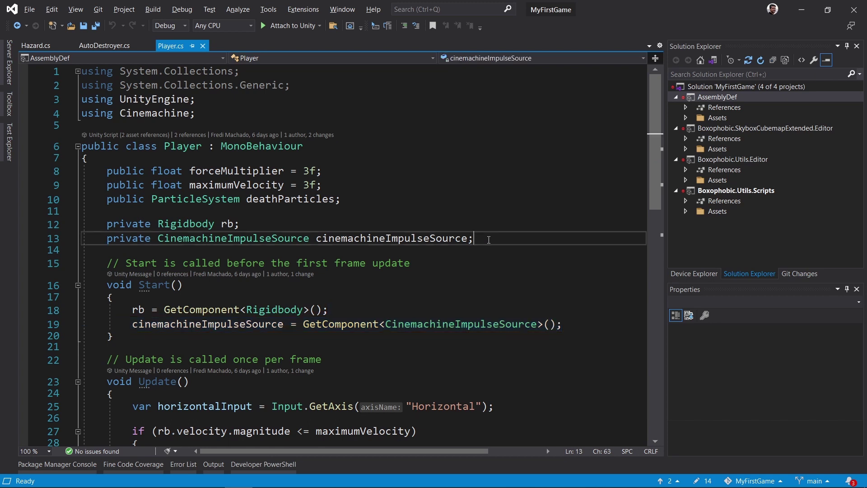
{"action": "key", "text": "Return"}
{"action": "type", "text": "private "}
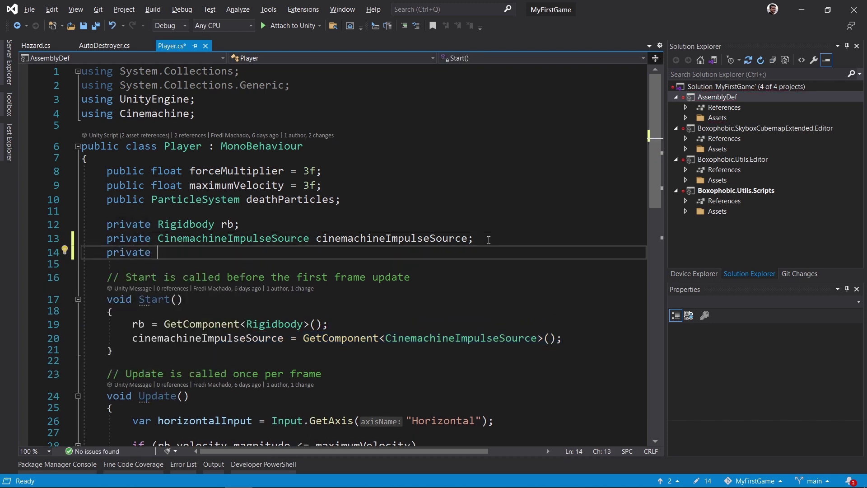
{"action": "type", "text": "virtual"}
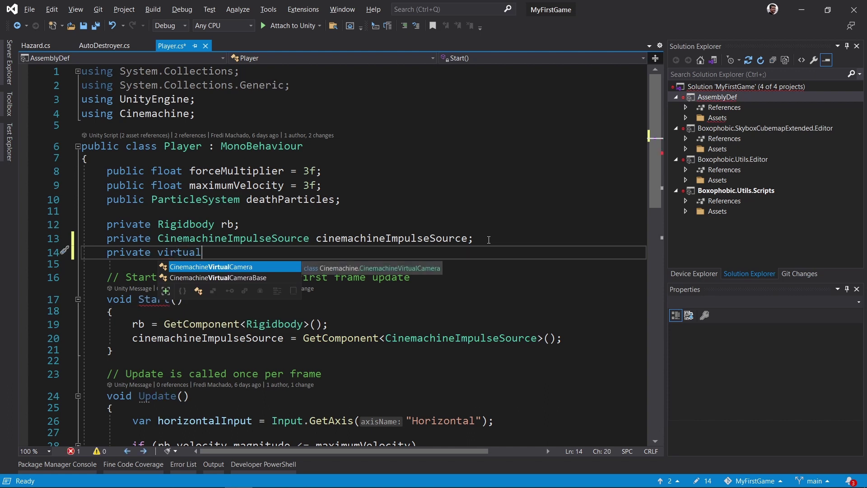
{"action": "key", "text": "Tab"}
{"action": "type", "text": "ma"}
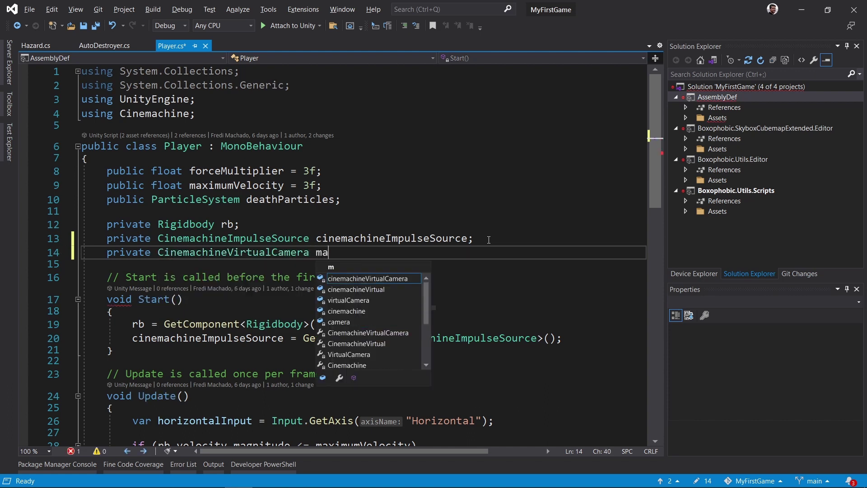
{"action": "type", "text": "inVCam;"}
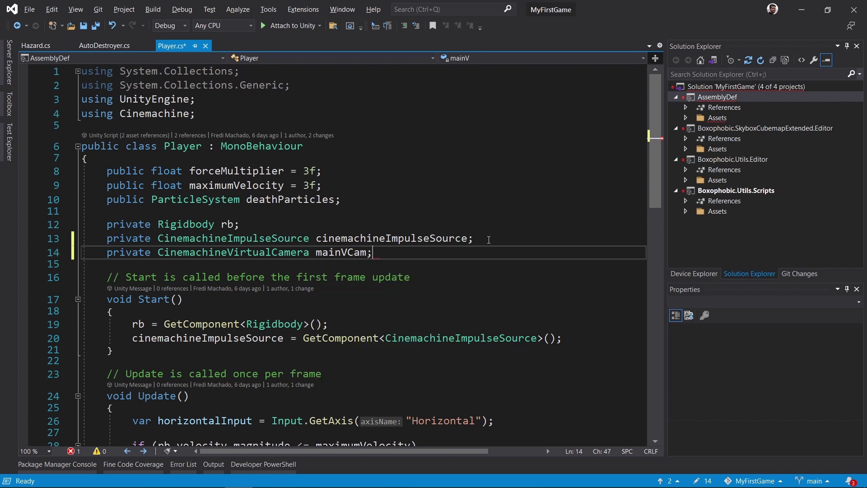
- Declare a second private CinemachineVirtualCamera field named zoomVCam below mainVCam
{"action": "key", "text": "Return"}
{"action": "type", "text": "priv"}
{"action": "key", "text": "Tab"}
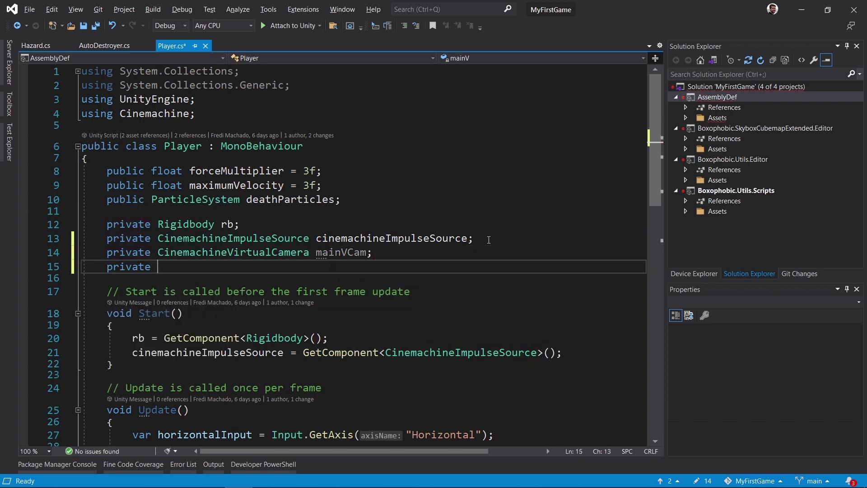
{"action": "type", "text": "virtual"}
{"action": "key", "text": "Tab"}
{"action": "type", "text": "zoom"}
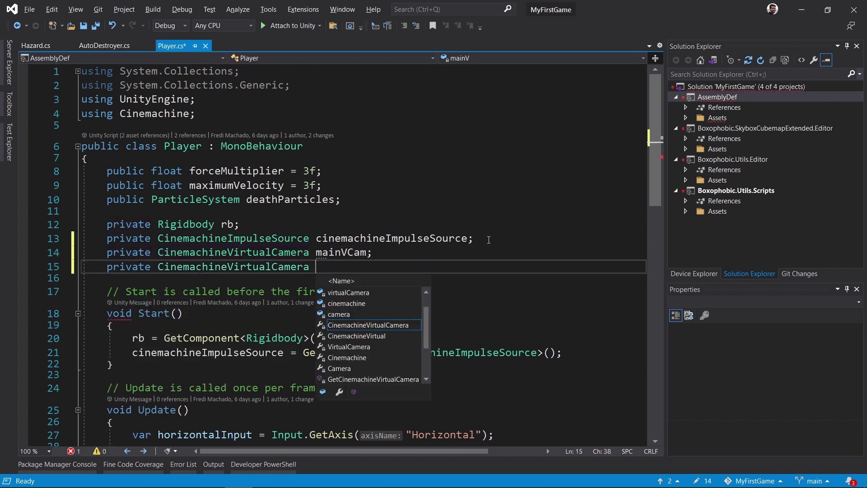
{"action": "type", "text": "VCam"}
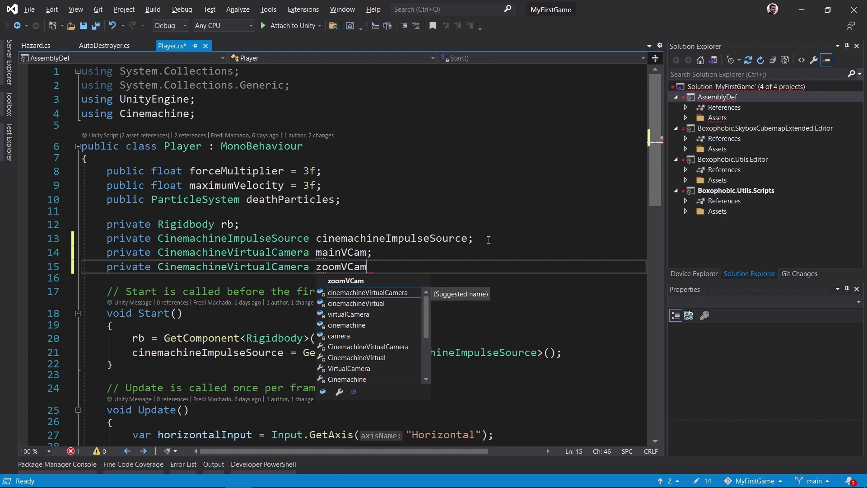
{"action": "key", "text": "Escape"}
{"action": "type", "text": ";"}
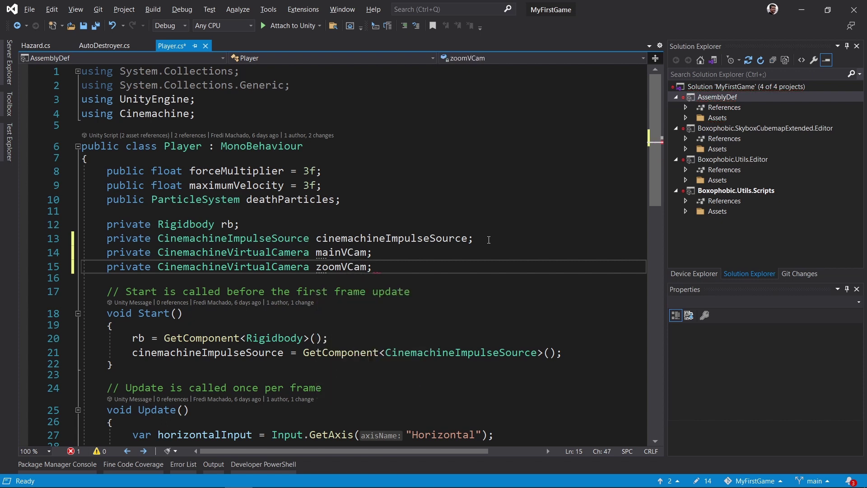
- Move the mainVCam and zoomVCam declarations directly below the public deathParticles field
{"action": "scroll", "coordinate": [489, 240], "scroll_direction": "down", "scroll_amount": 2}
{"action": "left_click", "coordinate": [515, 153], "text": "shift"}
{"action": "key", "text": "ctrl+x"}
{"action": "left_click", "coordinate": [376, 119]}
{"action": "key", "text": "ctrl+v"}
- Change both virtual camera fields from private to public at once and save the Player script
{"action": "left_click", "coordinate": [126, 130]}
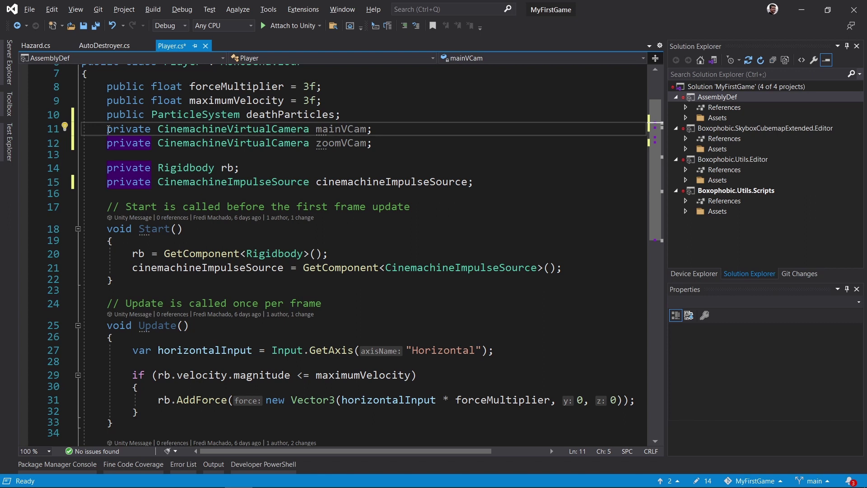
{"action": "left_click_drag", "start_coordinate": [108, 129], "coordinate": [149, 143], "text": "alt"}
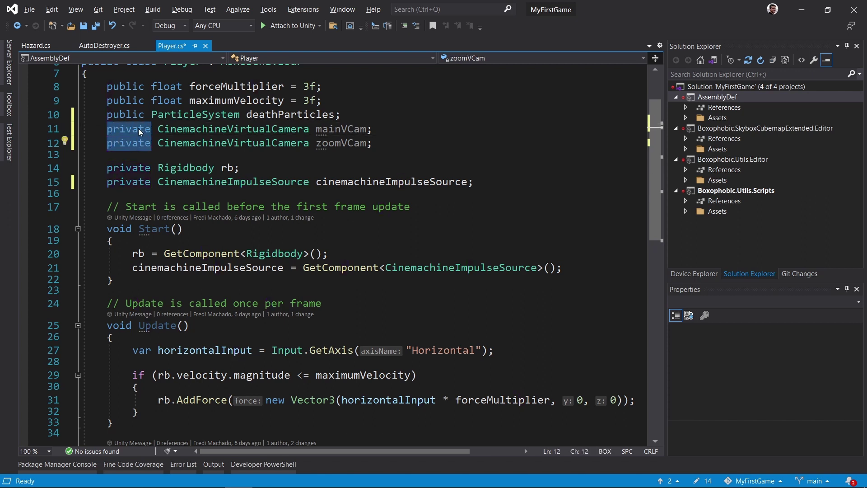
{"action": "type", "text": "public"}
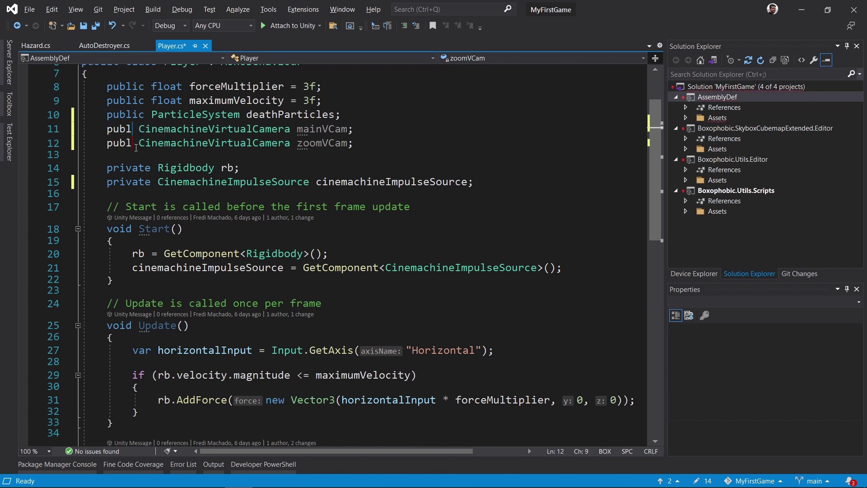
{"action": "key", "text": "ctrl+s"}
{"action": "key", "text": "End"}
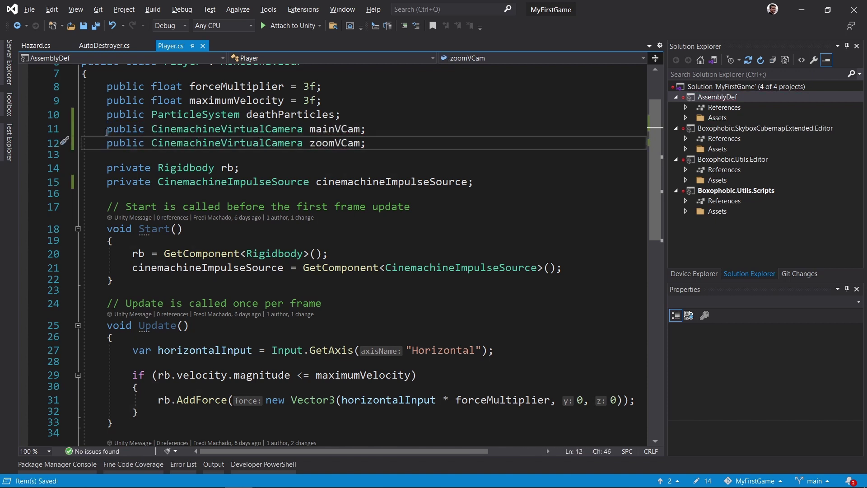
{"action": "left_click_drag", "start_coordinate": [107, 132], "coordinate": [126, 144], "text": "alt+shift"}
{"action": "left_click", "coordinate": [185, 116]}
{"action": "left_click", "coordinate": [186, 117], "text": "alt"}
{"action": "left_click_drag", "start_coordinate": [188, 116], "coordinate": [303, 143], "text": "alt"}
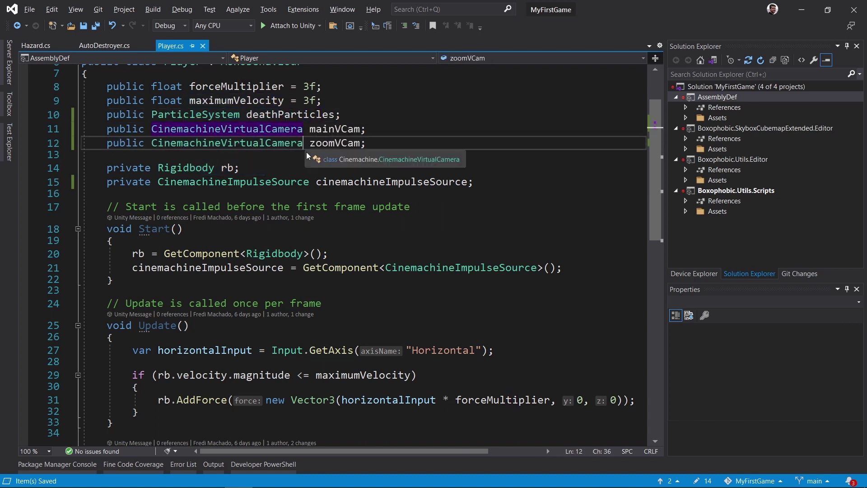
{"action": "scroll", "coordinate": [282, 173], "scroll_direction": "down", "scroll_amount": 2}
{"action": "scroll", "coordinate": [210, 141], "scroll_direction": "up", "scroll_amount": 3}
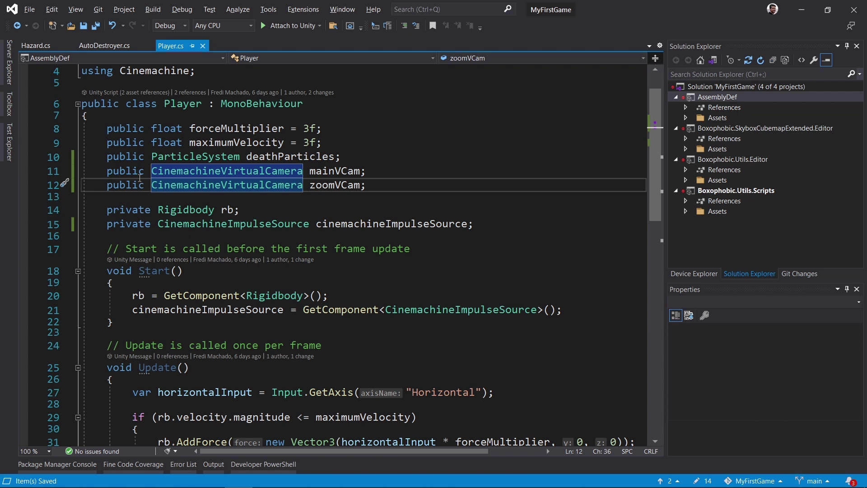
{"action": "left_click", "coordinate": [328, 172]}
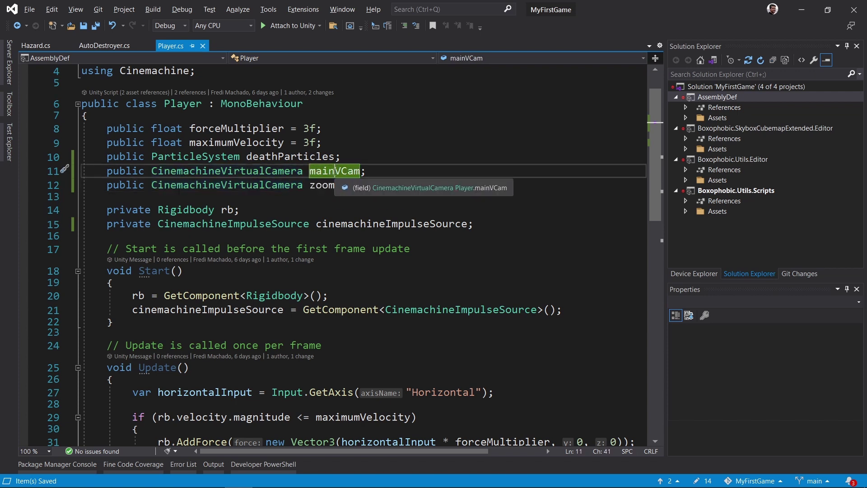
{"action": "left_click", "coordinate": [377, 169]}
- In OnCollisionEnter, add mainVCam.gameObject.SetActive(false); after the GenerateImpulse call, separated by a blank line
{"action": "scroll", "coordinate": [377, 169], "scroll_direction": "down", "scroll_amount": 7}
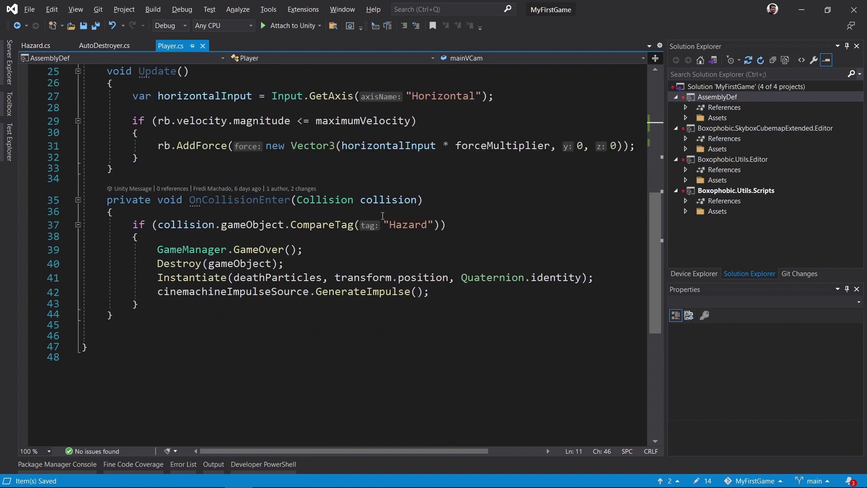
{"action": "left_click", "coordinate": [449, 294]}
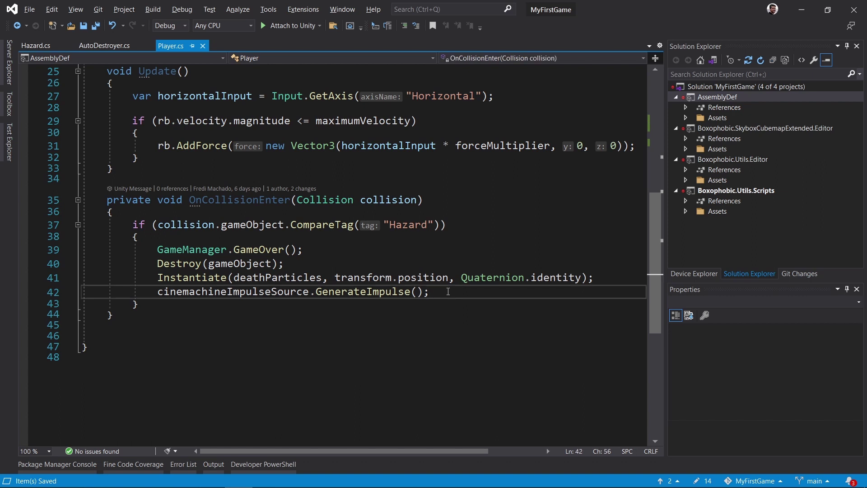
{"action": "key", "text": "Return"}
{"action": "key", "text": "Return"}
{"action": "type", "text": "mainVCam.gameObject.setac(false);"}
- Add zoomVCam.gameObject.SetActive(true); on the line below the mainVCam deactivation
{"action": "key", "text": "Return"}
{"action": "type", "text": "zoomVCam.game"}
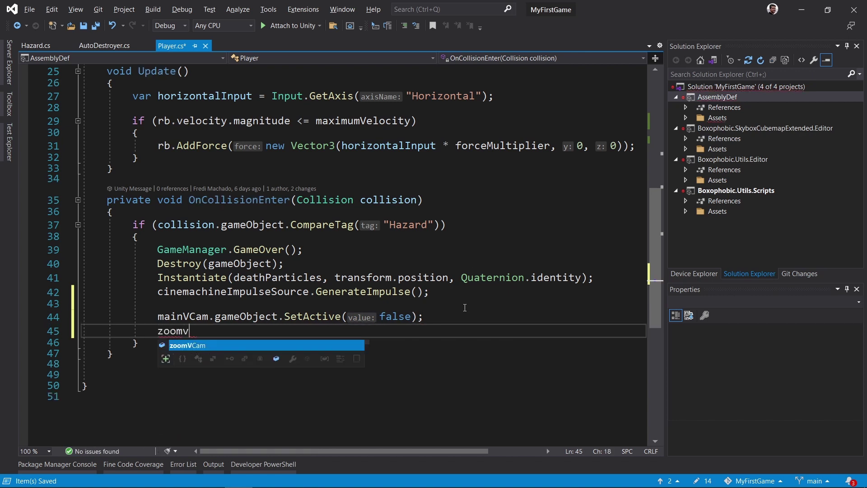
{"action": "key", "text": "Tab"}
{"action": "type", "text": ".SetActive"}
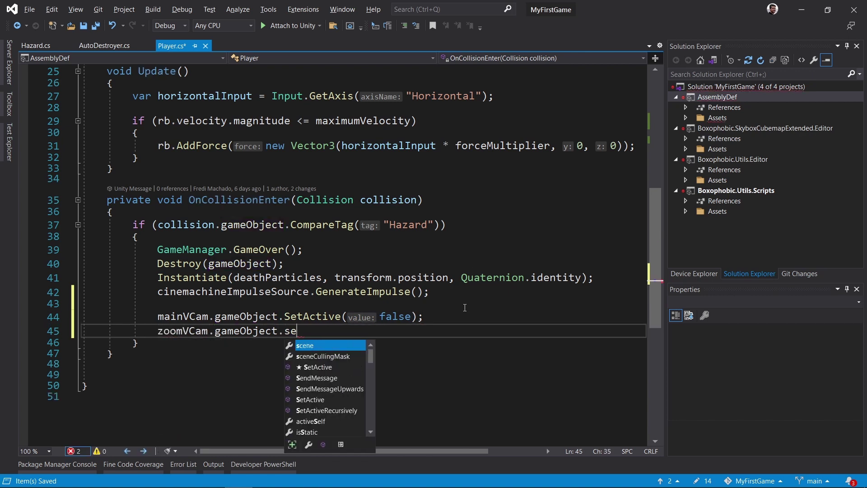
{"action": "type", "text": "(true)"}
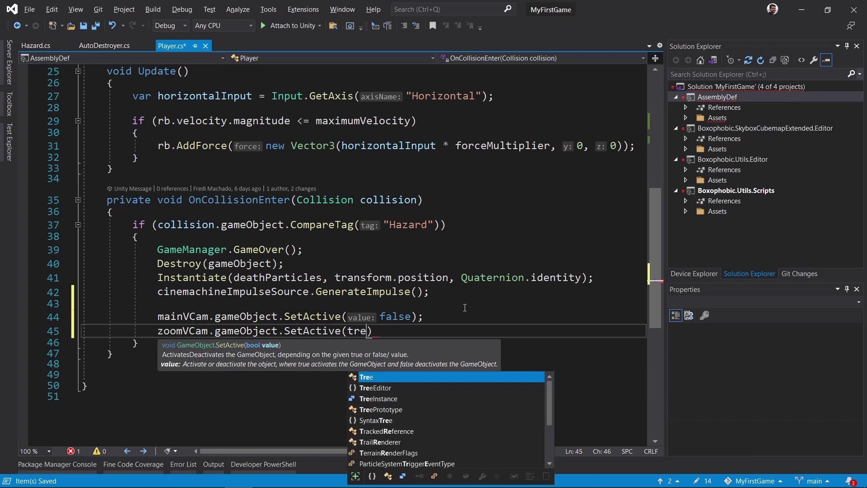
{"action": "type", "text": ";"}
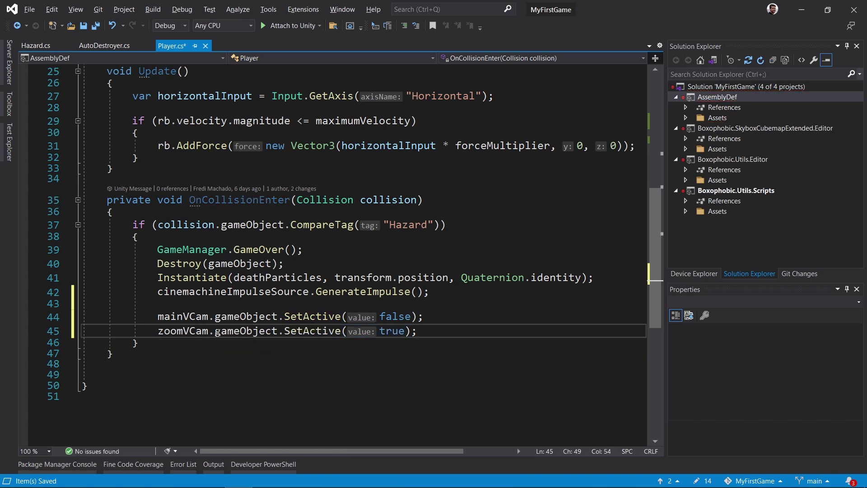
{"action": "left_click_drag", "start_coordinate": [164, 332], "coordinate": [208, 331]}
{"action": "double_click", "coordinate": [183, 331]}
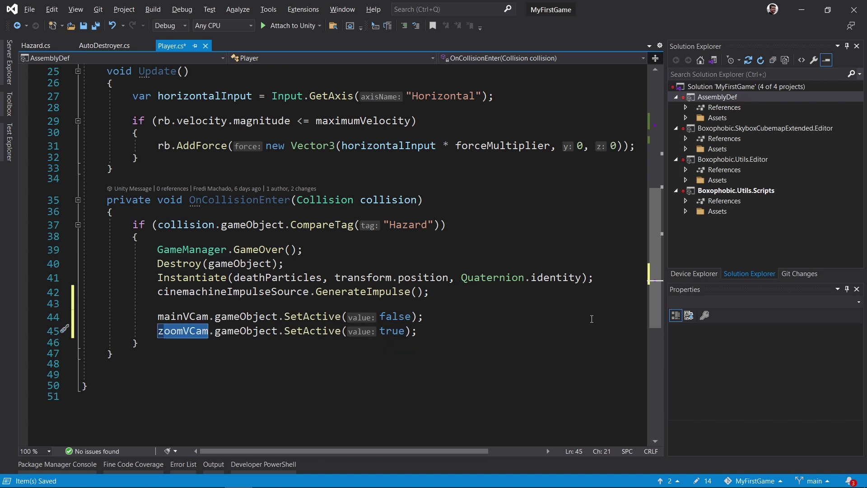
- Change the type of both public mainVCam and zoomVCam fields from CinemachineVirtualCamera to GameObject in one edit
{"action": "left_click_drag", "start_coordinate": [652, 311], "coordinate": [653, 196]}
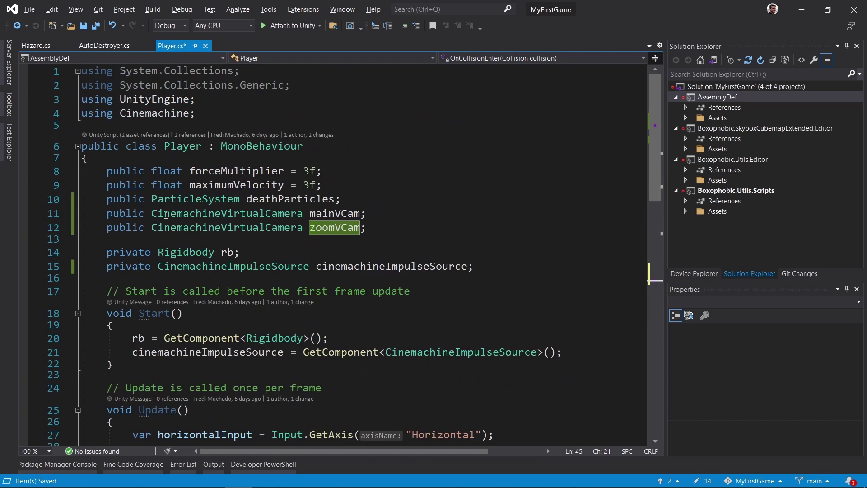
{"action": "mouse_move", "coordinate": [302, 227]}
{"action": "left_mouse_down", "text": "alt"}
{"action": "mouse_move", "coordinate": [156, 213]}
{"action": "mouse_move", "coordinate": [302, 228]}
{"action": "left_mouse_up", "text": "alt"}
{"action": "type", "text": "game"}
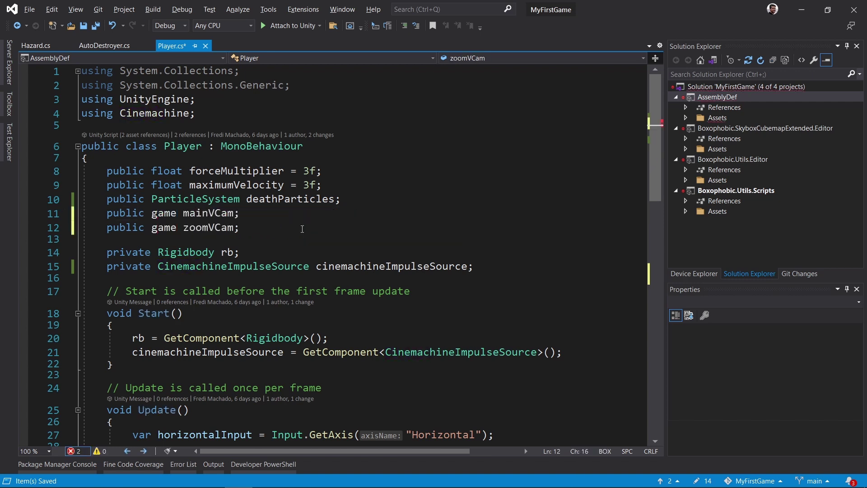
{"action": "key", "text": "ctrl+shift+Left"}
{"action": "type", "text": "GameObje"}
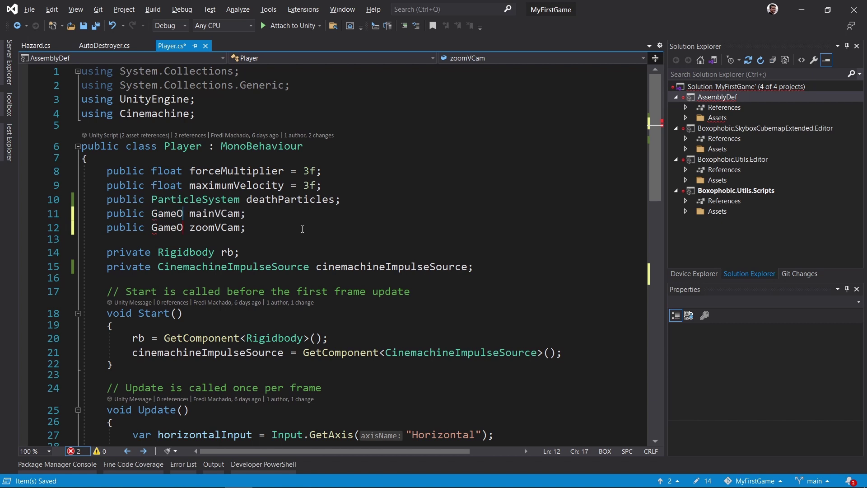
{"action": "type", "text": "ct"}
{"action": "key", "text": "End"}
- Remove the redundant .gameObject from both SetActive calls in OnCollisionEnter and save the Player script
{"action": "scroll", "coordinate": [289, 226], "scroll_direction": "down", "scroll_amount": 3}
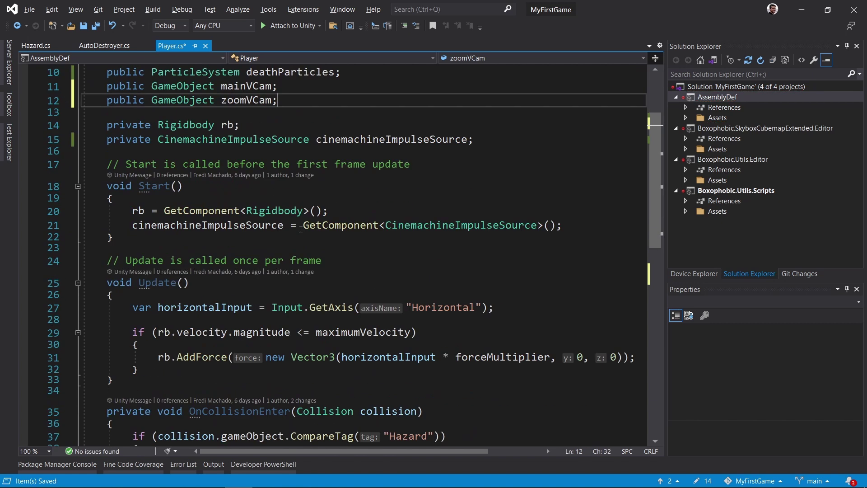
{"action": "scroll", "coordinate": [283, 223], "scroll_direction": "down", "scroll_amount": 7}
{"action": "left_click", "coordinate": [267, 220]}
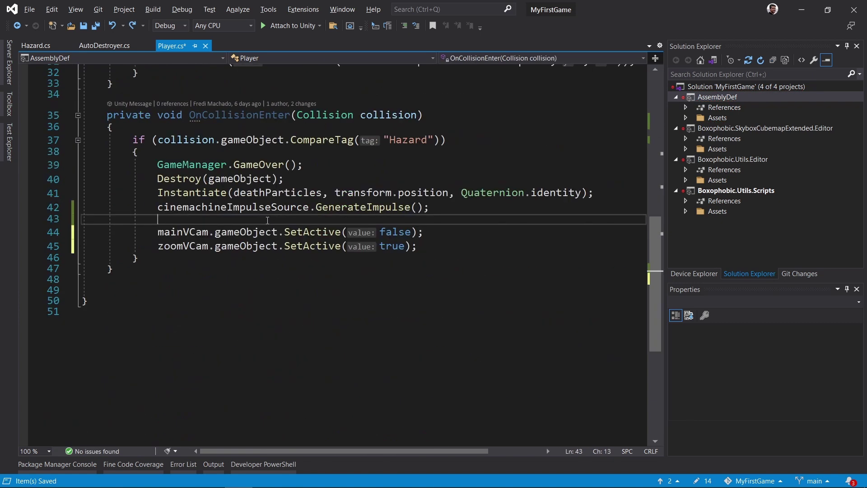
{"action": "left_click", "coordinate": [216, 233]}
{"action": "left_click_drag", "start_coordinate": [216, 232], "coordinate": [283, 249], "text": "alt"}
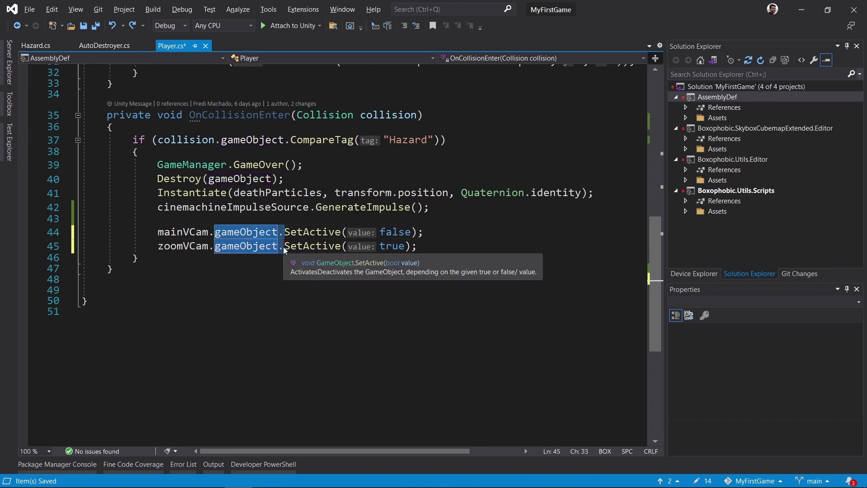
{"action": "key", "text": "Delete"}
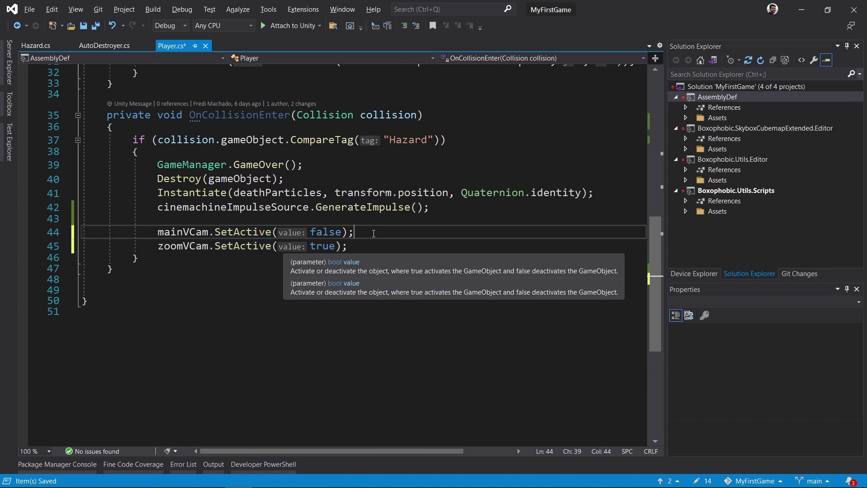
{"action": "key", "text": "ctrl+s"}
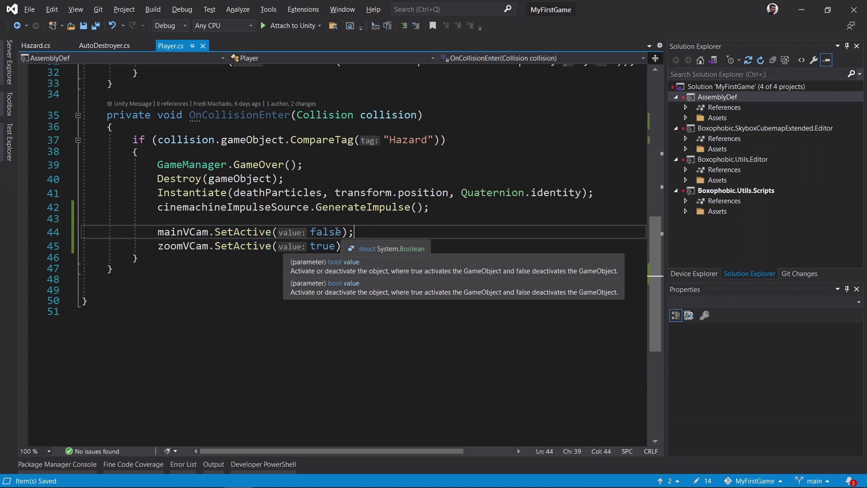
{"action": "left_click", "coordinate": [165, 247]}
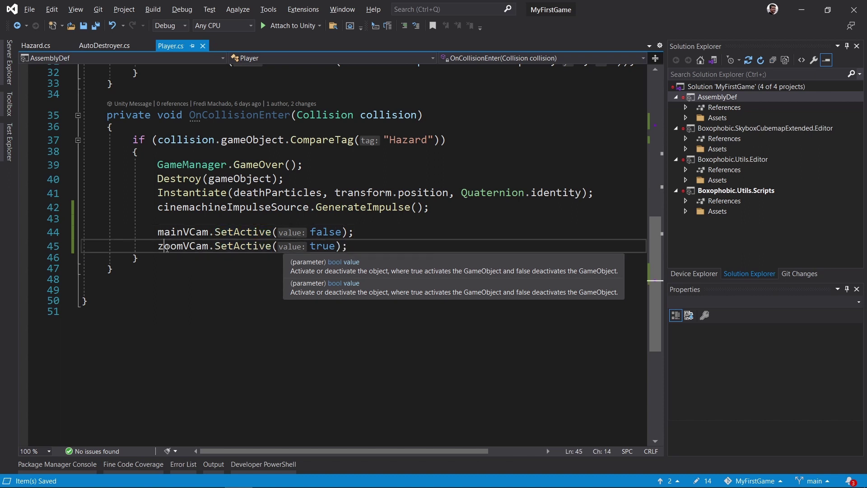
{"action": "left_click", "coordinate": [368, 248]}
- Switch to Unity, assign Main VCam and Zoom VCam to the Player object's matching script fields, and save the scene
{"action": "key", "text": "alt+Tab"}
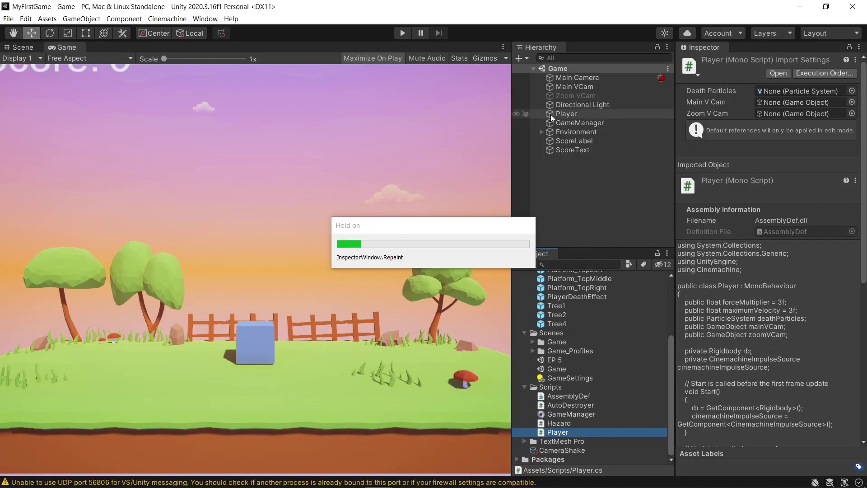
{"action": "left_click", "coordinate": [552, 115]}
{"action": "left_click_drag", "start_coordinate": [864, 257], "coordinate": [864, 420]}
{"action": "scroll", "coordinate": [768, 253], "scroll_direction": "up", "scroll_amount": 3}
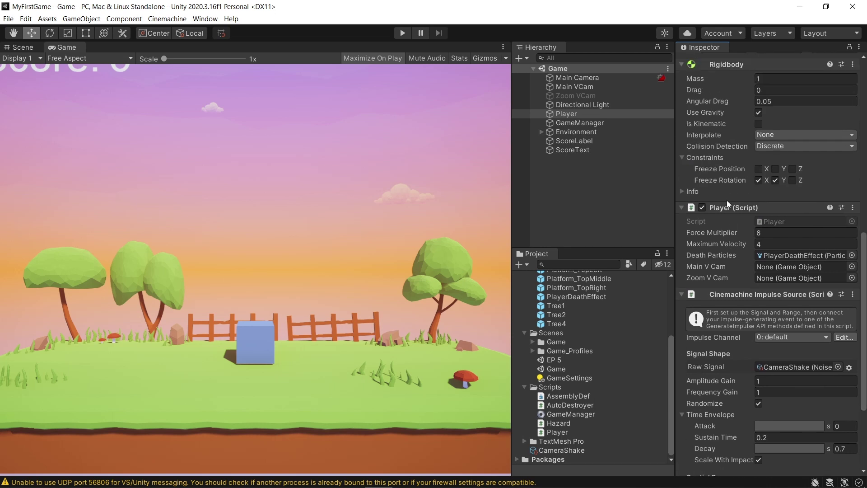
{"action": "left_click_drag", "start_coordinate": [565, 87], "coordinate": [750, 267]}
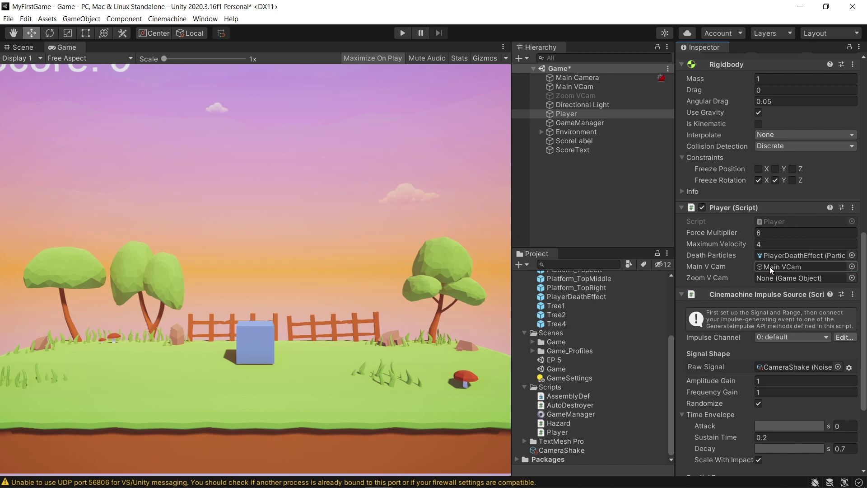
{"action": "left_click_drag", "start_coordinate": [570, 96], "coordinate": [777, 280]}
{"action": "key", "text": "ctrl+s"}
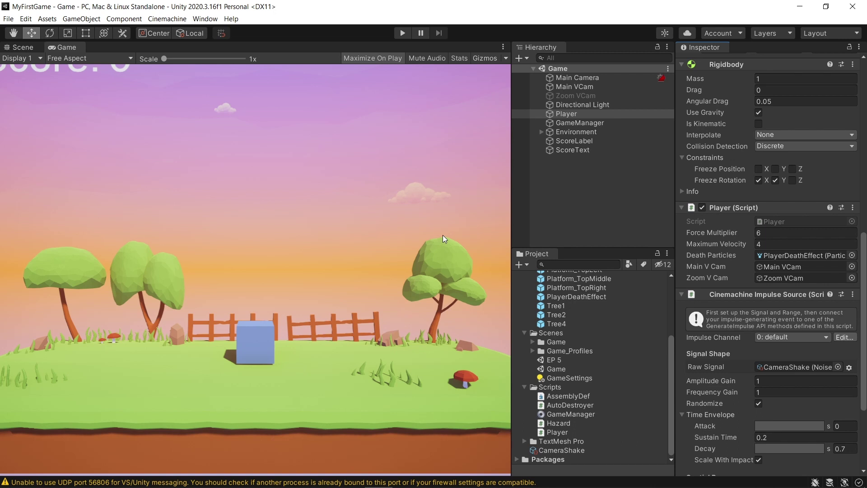
- Play-test the game until a crate kills the player to check the camera switch, and stop play mode
{"action": "key", "text": "ctrl+p"}
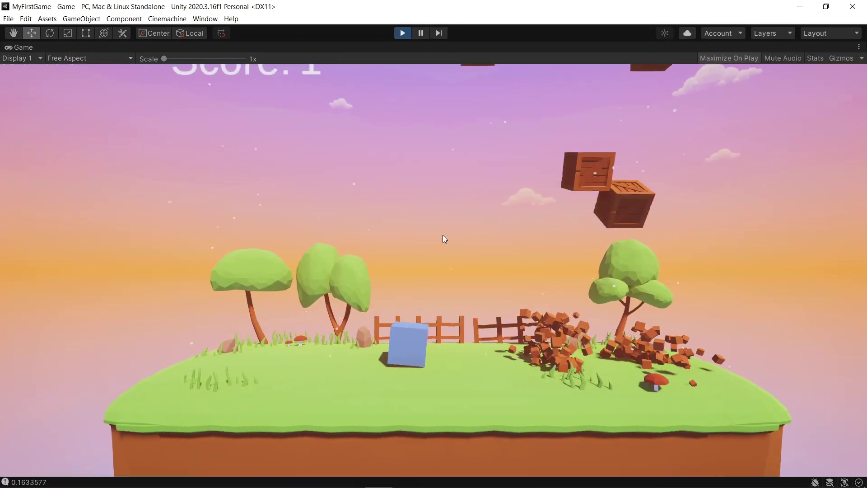
{"action": "key", "text": "Right"}
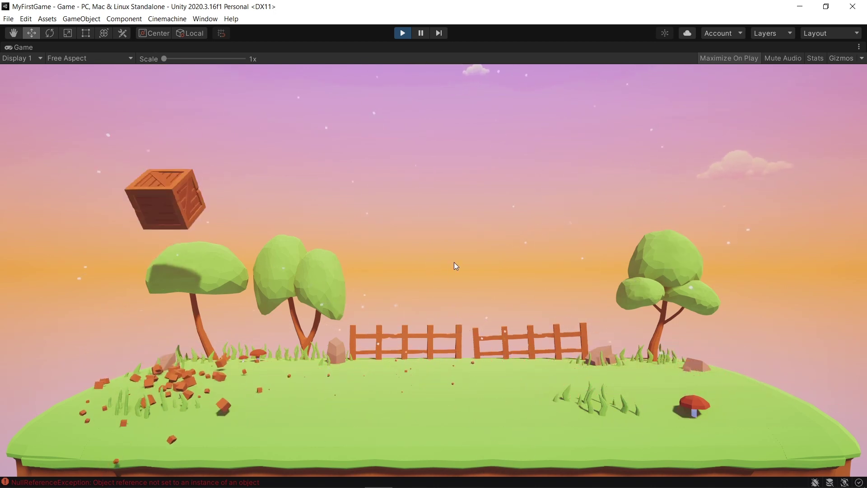
{"action": "key", "text": "ctrl+p"}
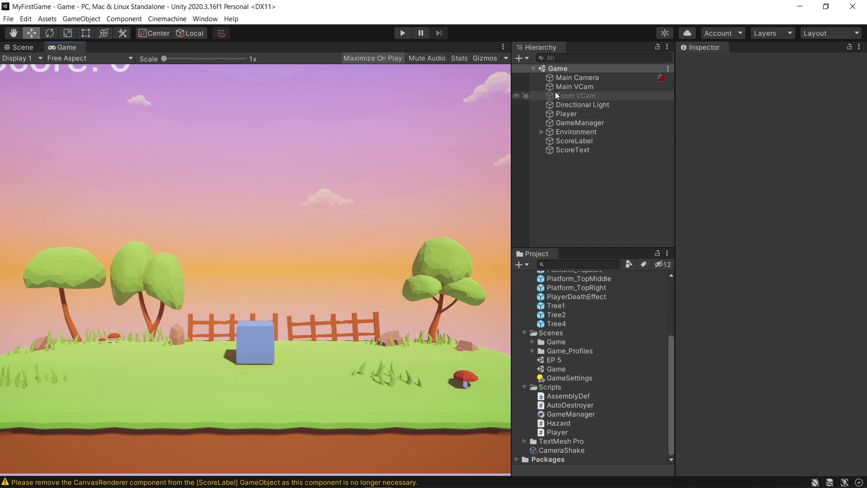
- Set the Default Blend time of the Main Camera's CinemachineBrain to 0.5 seconds
{"action": "left_click", "coordinate": [551, 78]}
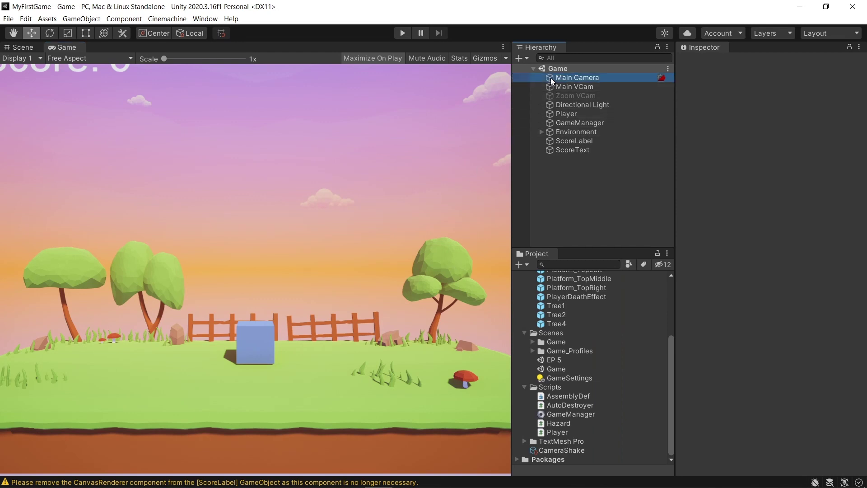
{"action": "left_click_drag", "start_coordinate": [864, 113], "coordinate": [864, 325]}
{"action": "scroll", "coordinate": [713, 418], "scroll_direction": "down", "scroll_amount": 10}
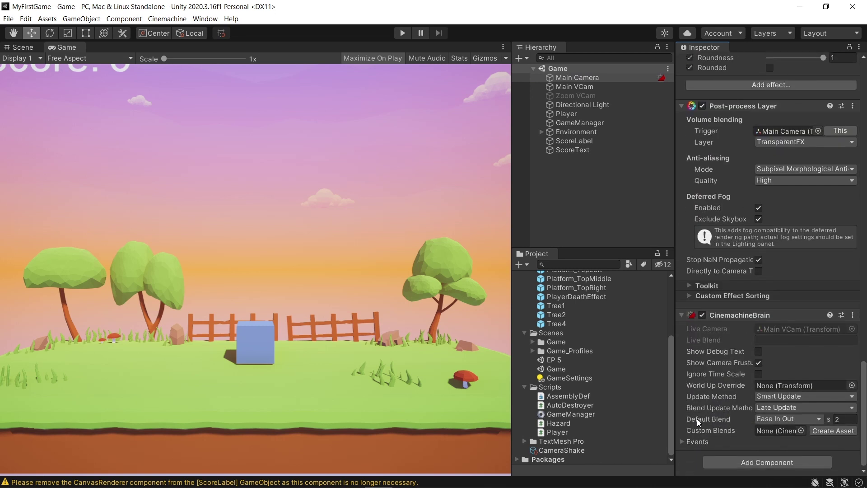
{"action": "left_click", "coordinate": [845, 420]}
{"action": "type", "text": "0.5"}
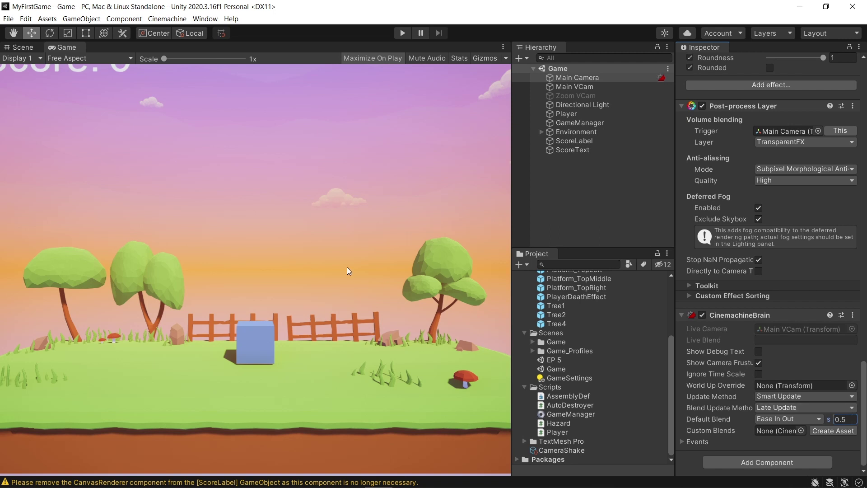
- Play-test the player's death with the 0.5-second camera blend and stop play mode
{"action": "key", "text": "ctrl+p"}
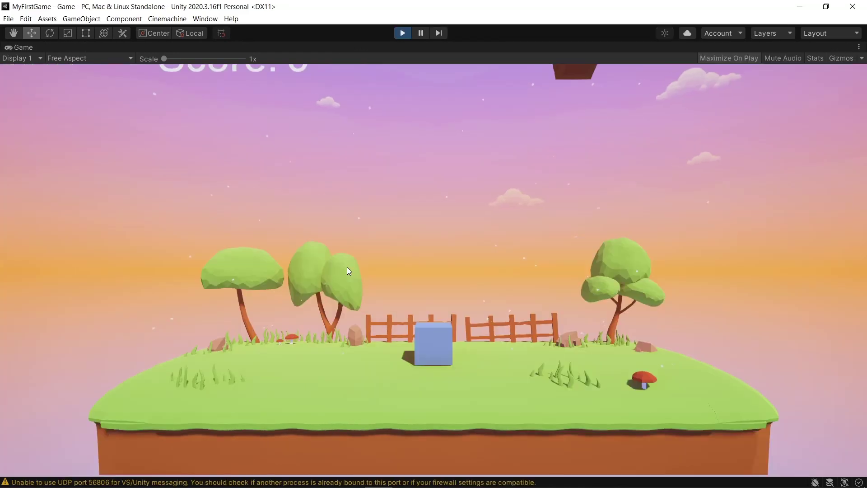
{"action": "key", "text": "Right"}
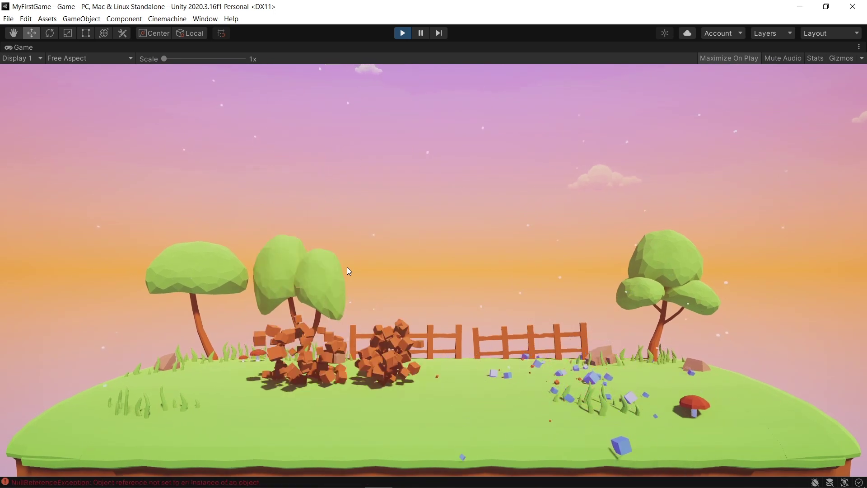
{"action": "key", "text": "ctrl+p"}
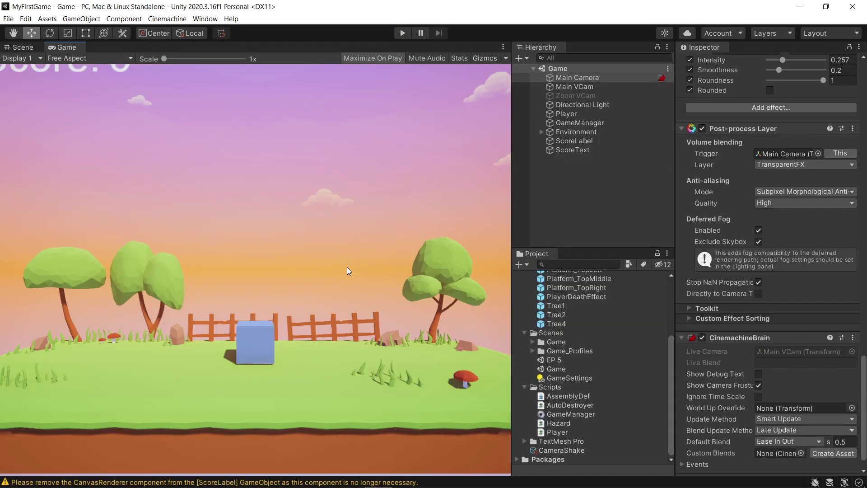
- Set the Zoom VCam's lens Field Of View to 45 and save the scene
{"action": "left_click", "coordinate": [574, 96]}
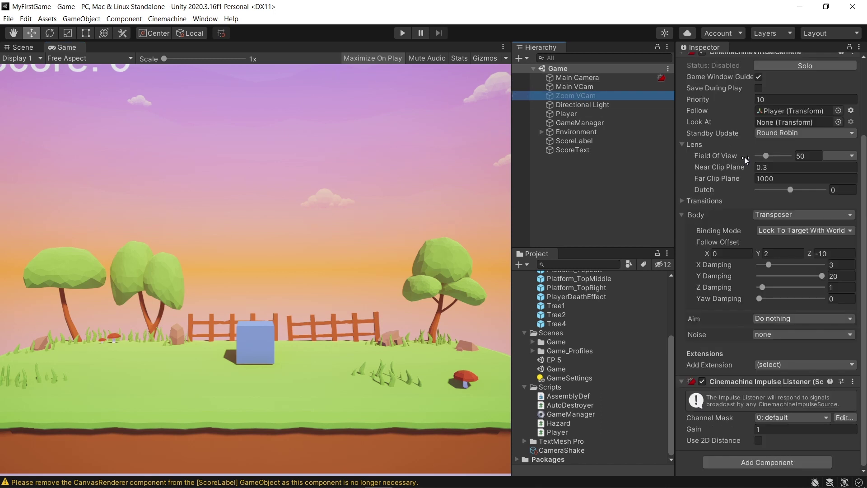
{"action": "left_click", "coordinate": [801, 156]}
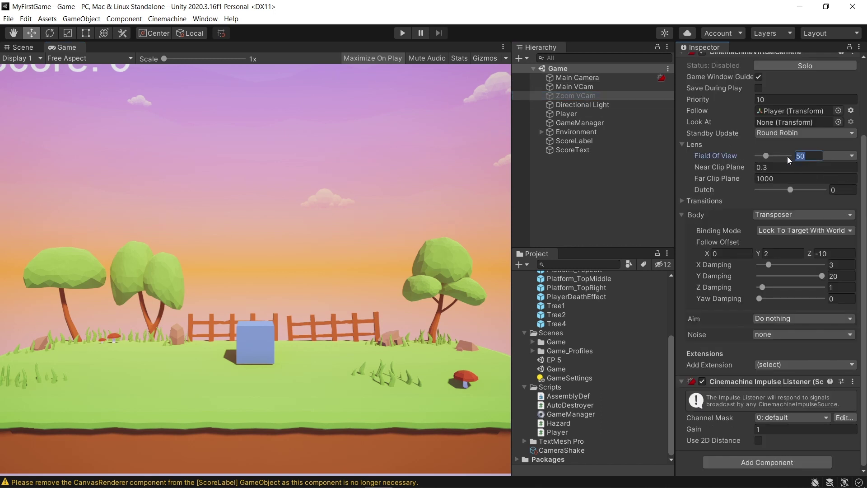
{"action": "type", "text": "45"}
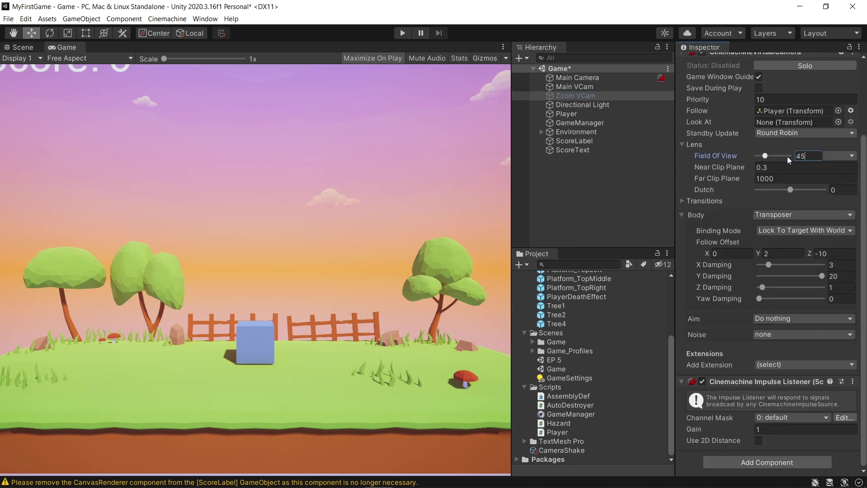
{"action": "key", "text": "ctrl+s"}
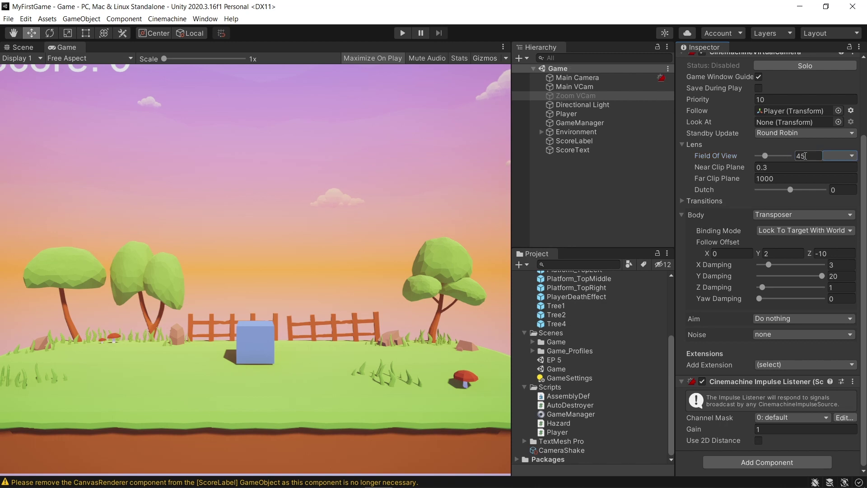
- Play-test the death zoom with the narrower field of view and stop play mode
{"action": "key", "text": "ctrl+p"}
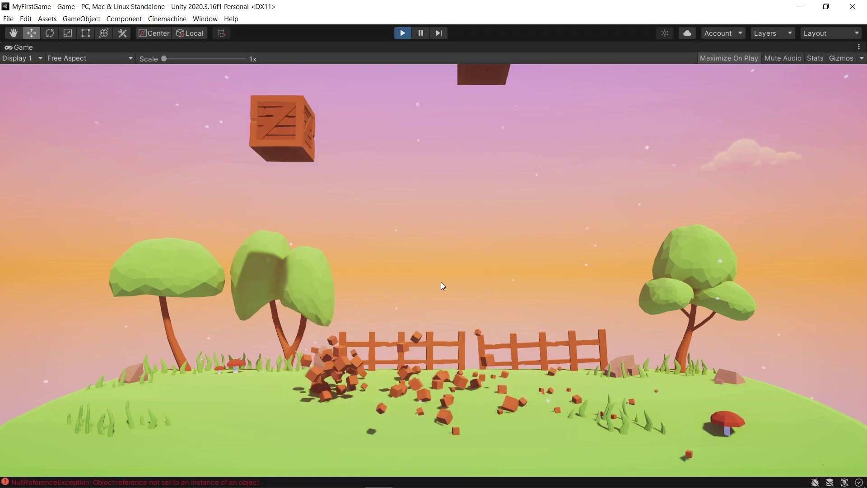
{"action": "key", "text": "ctrl+p"}
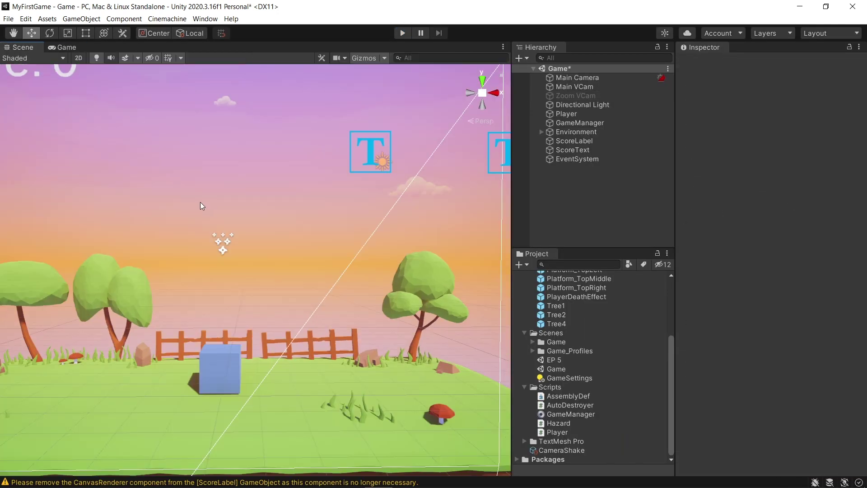
{"action": "right_click_drag", "start_coordinate": [200, 202], "coordinate": [133, 157]}
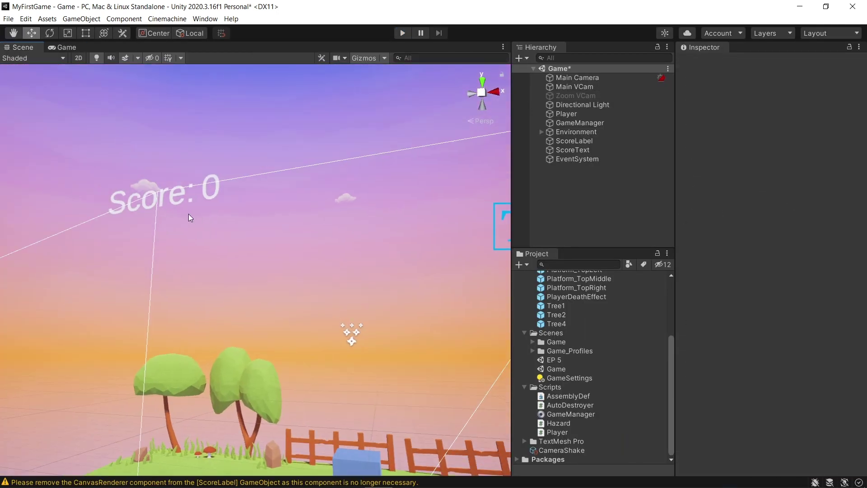
{"action": "right_click_drag", "start_coordinate": [377, 284], "coordinate": [416, 329]}
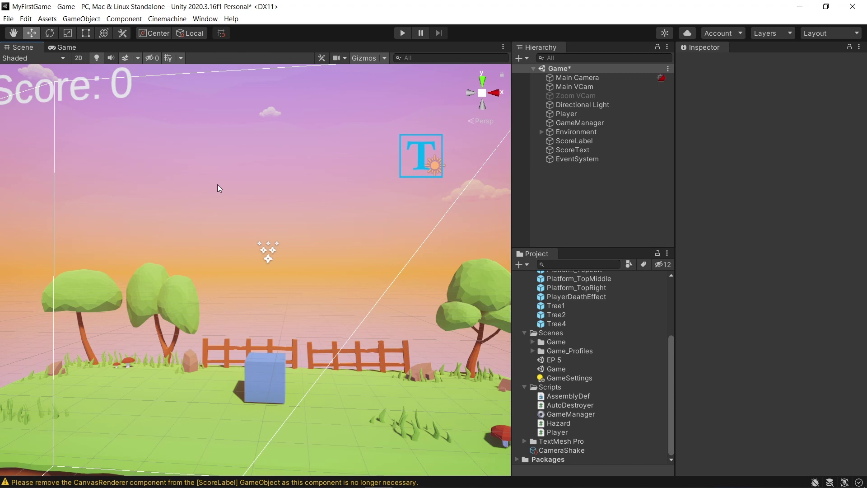
{"action": "right_click_drag", "start_coordinate": [218, 185], "coordinate": [234, 226]}
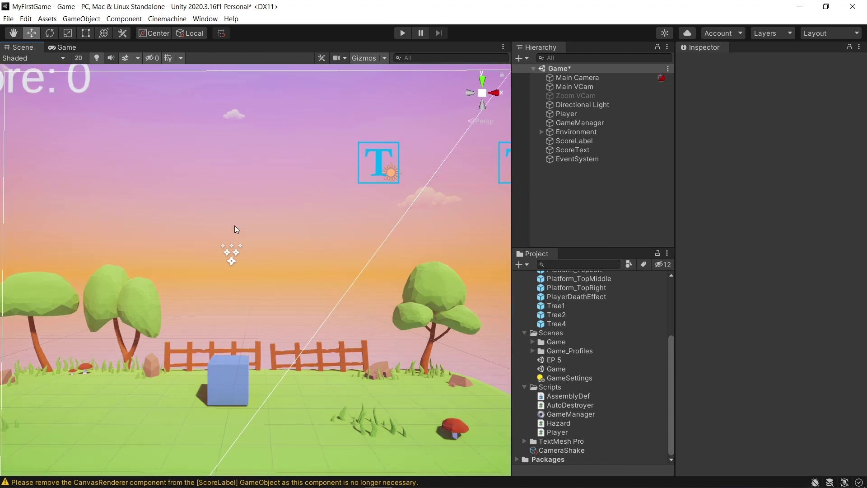